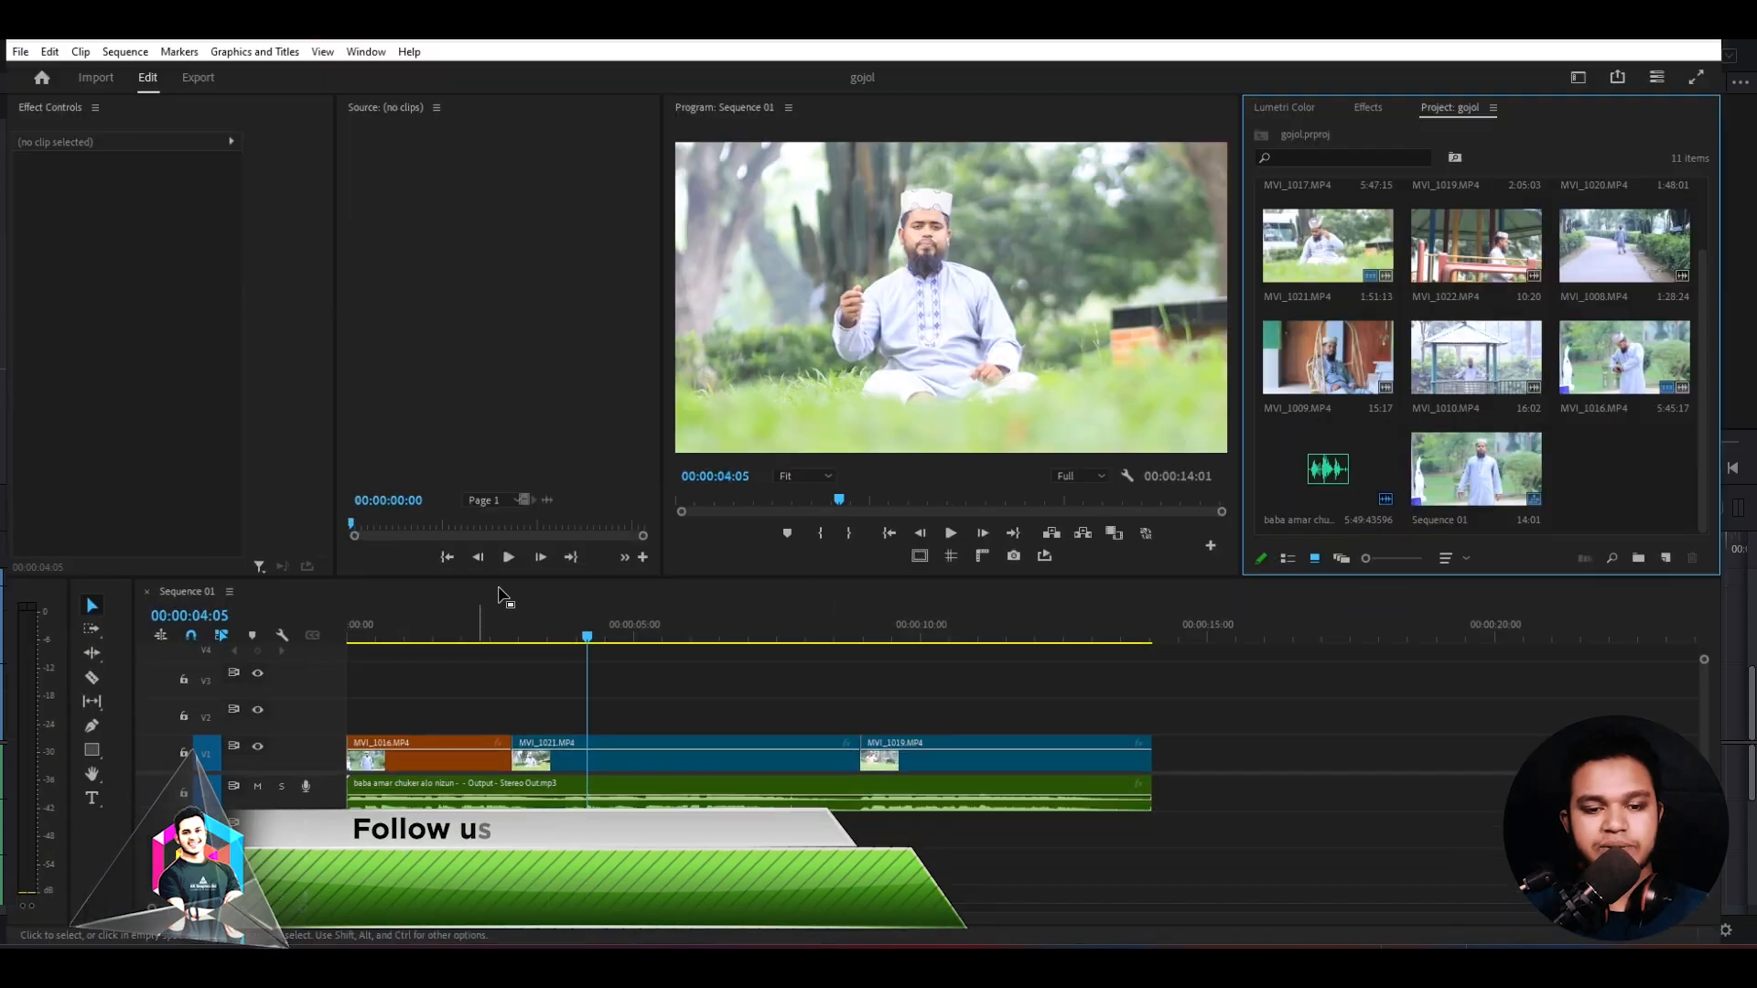
# - Scrub through Sequence 01 and browse the project's source clips in Premiere Pro
pyautogui.moveTo(717, 638); pyautogui.dragTo(778, 631)
pyautogui.scroll(2, 1584, 246)
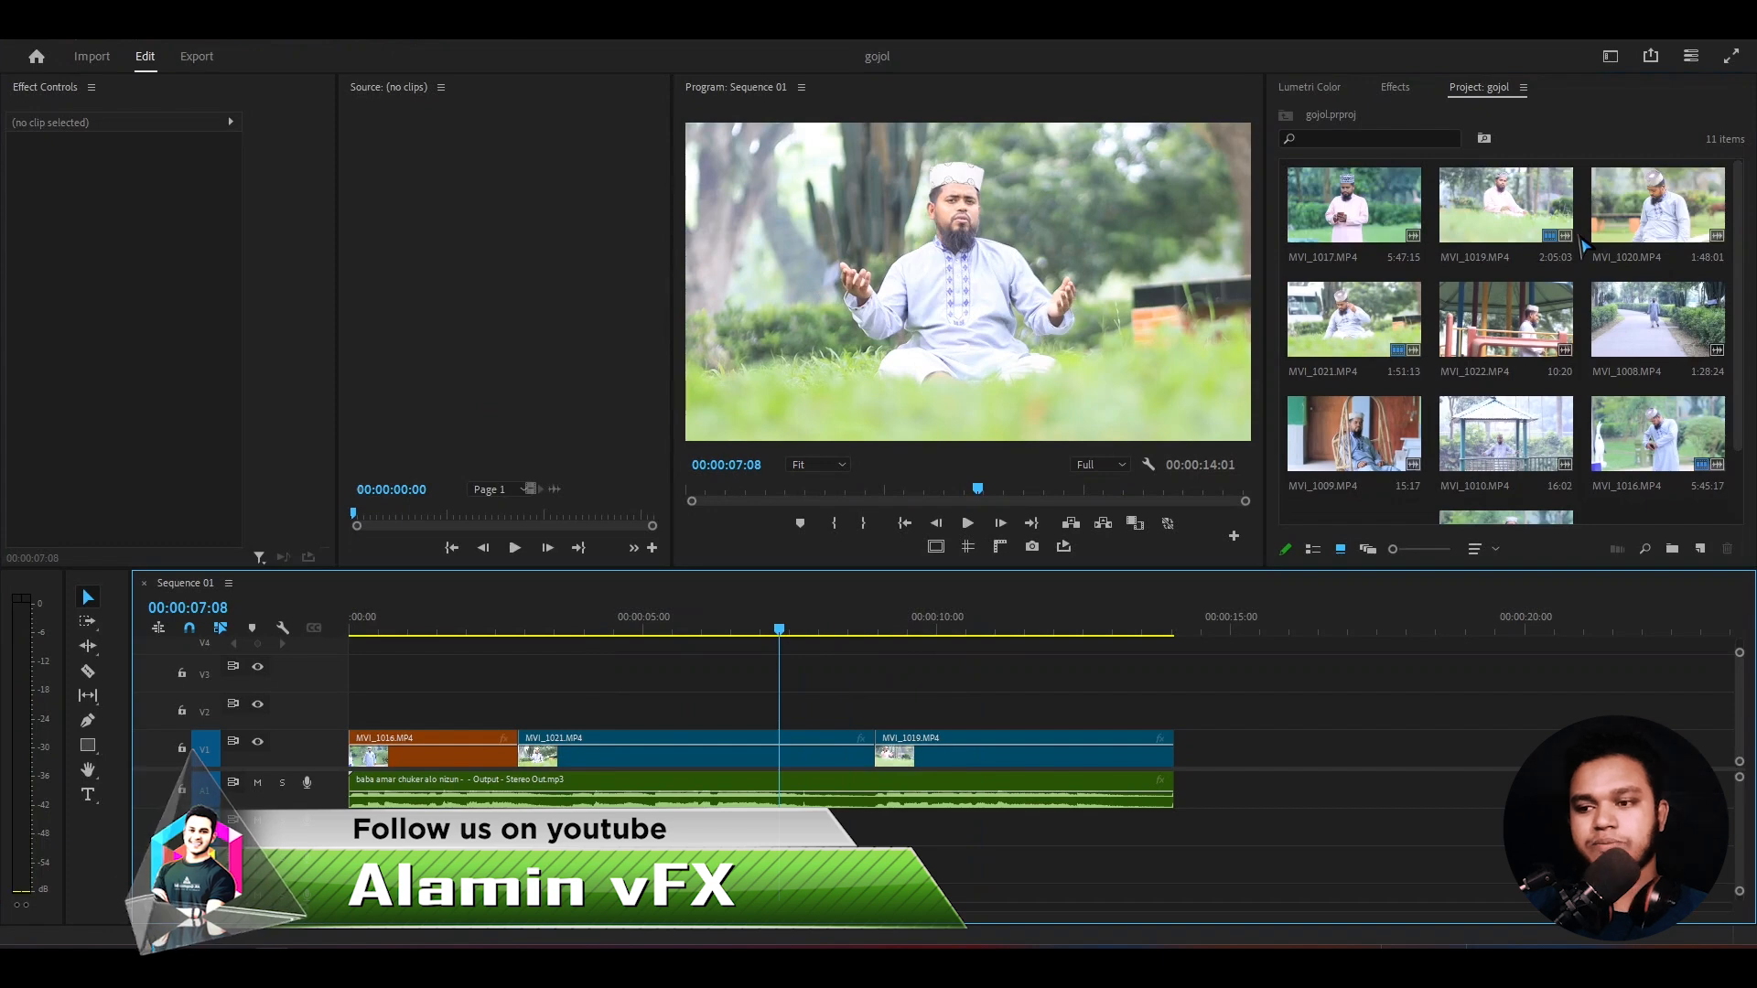
pyautogui.scroll(-1, 1583, 245)
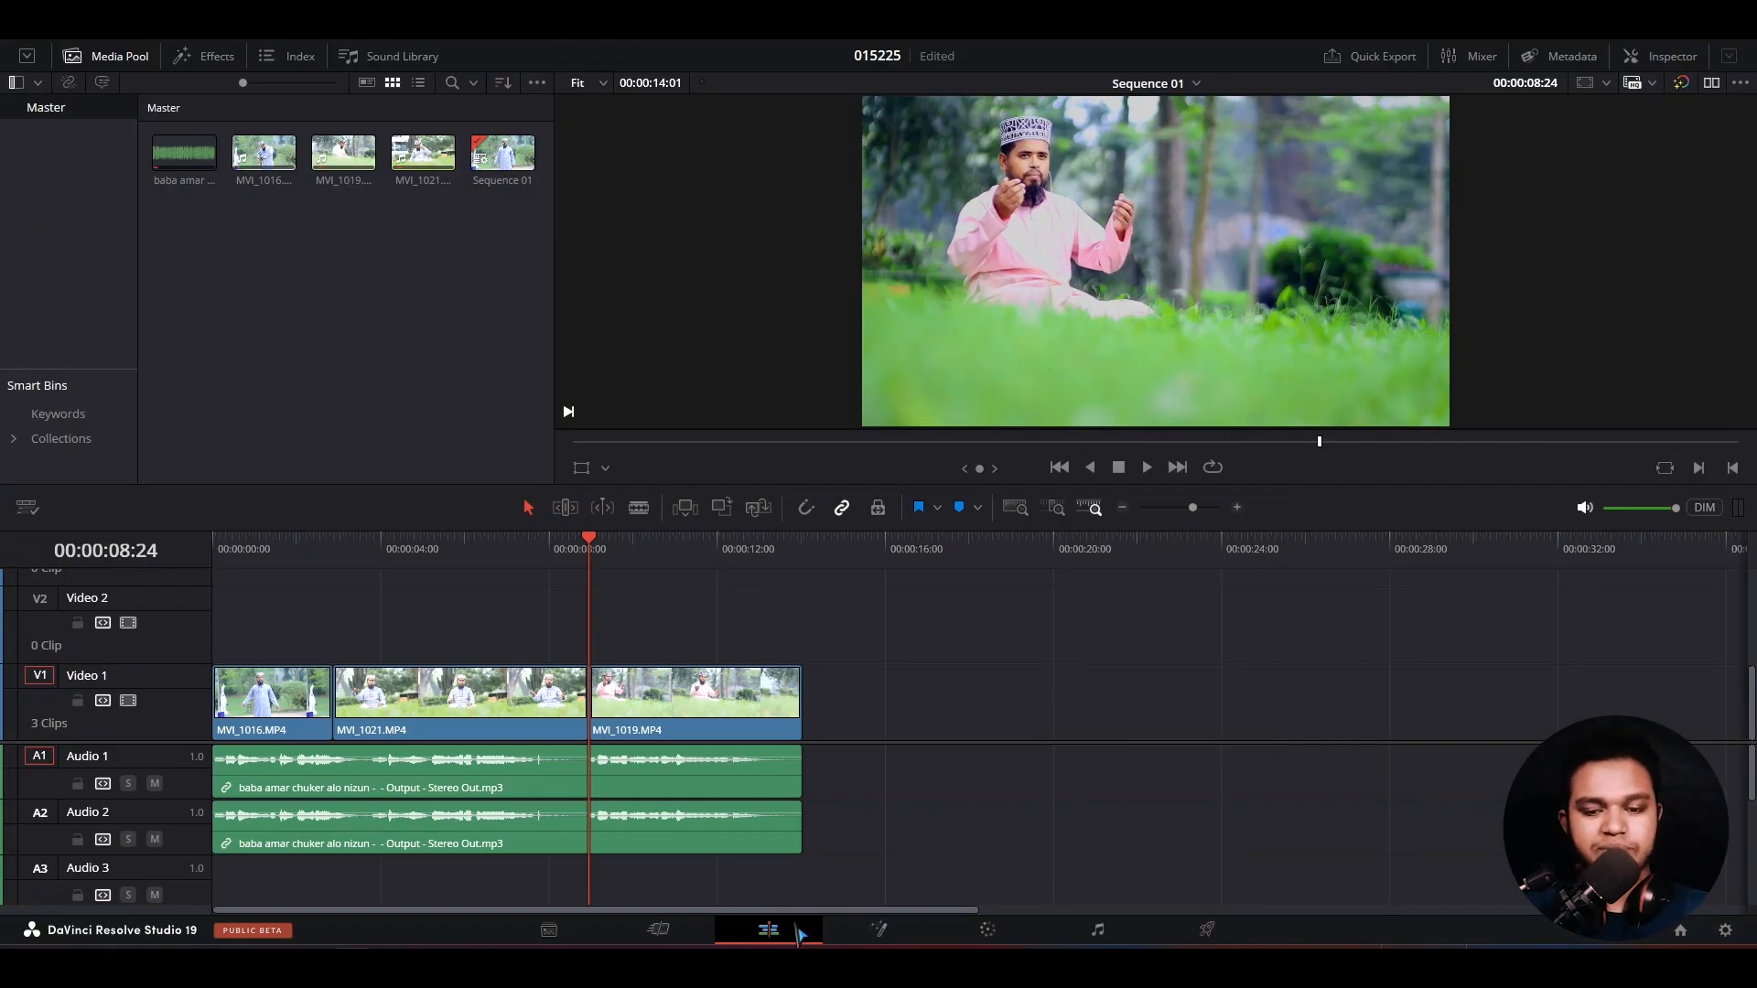
# - Open the Color page in DaVinci Resolve and compare the grades of the three timeline clips
pyautogui.click(988, 930)
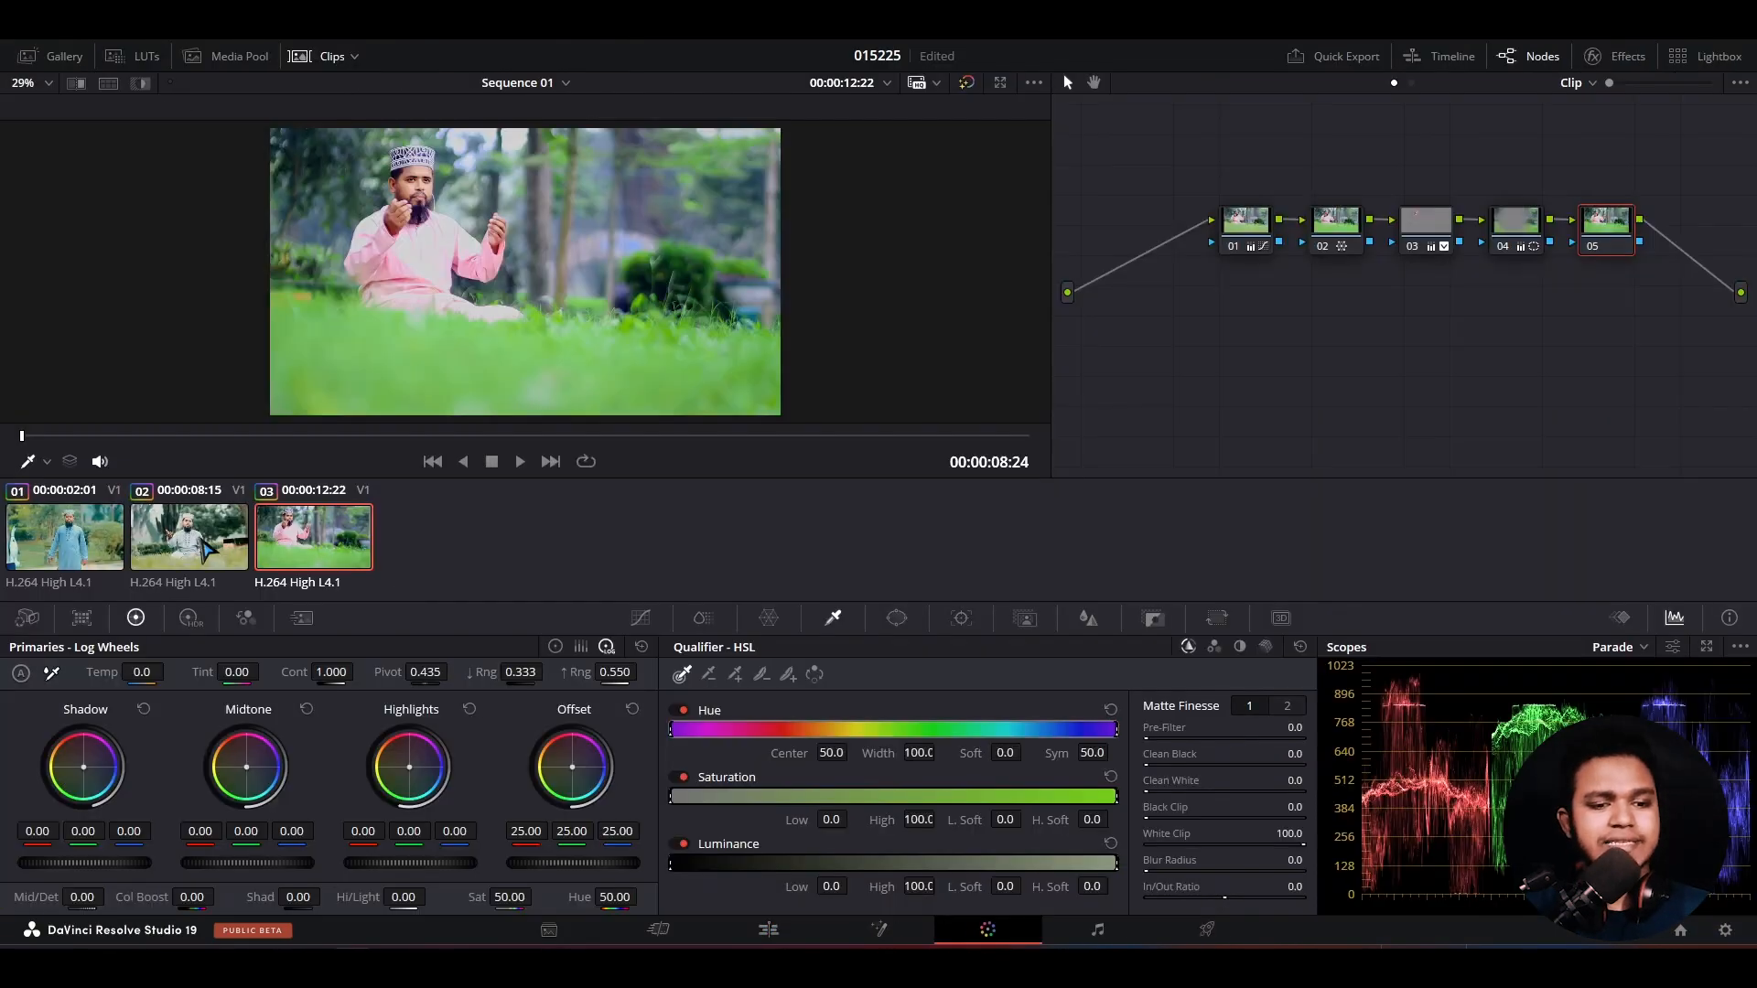
pyautogui.click(206, 549)
pyautogui.click(101, 549)
pyautogui.click(298, 555)
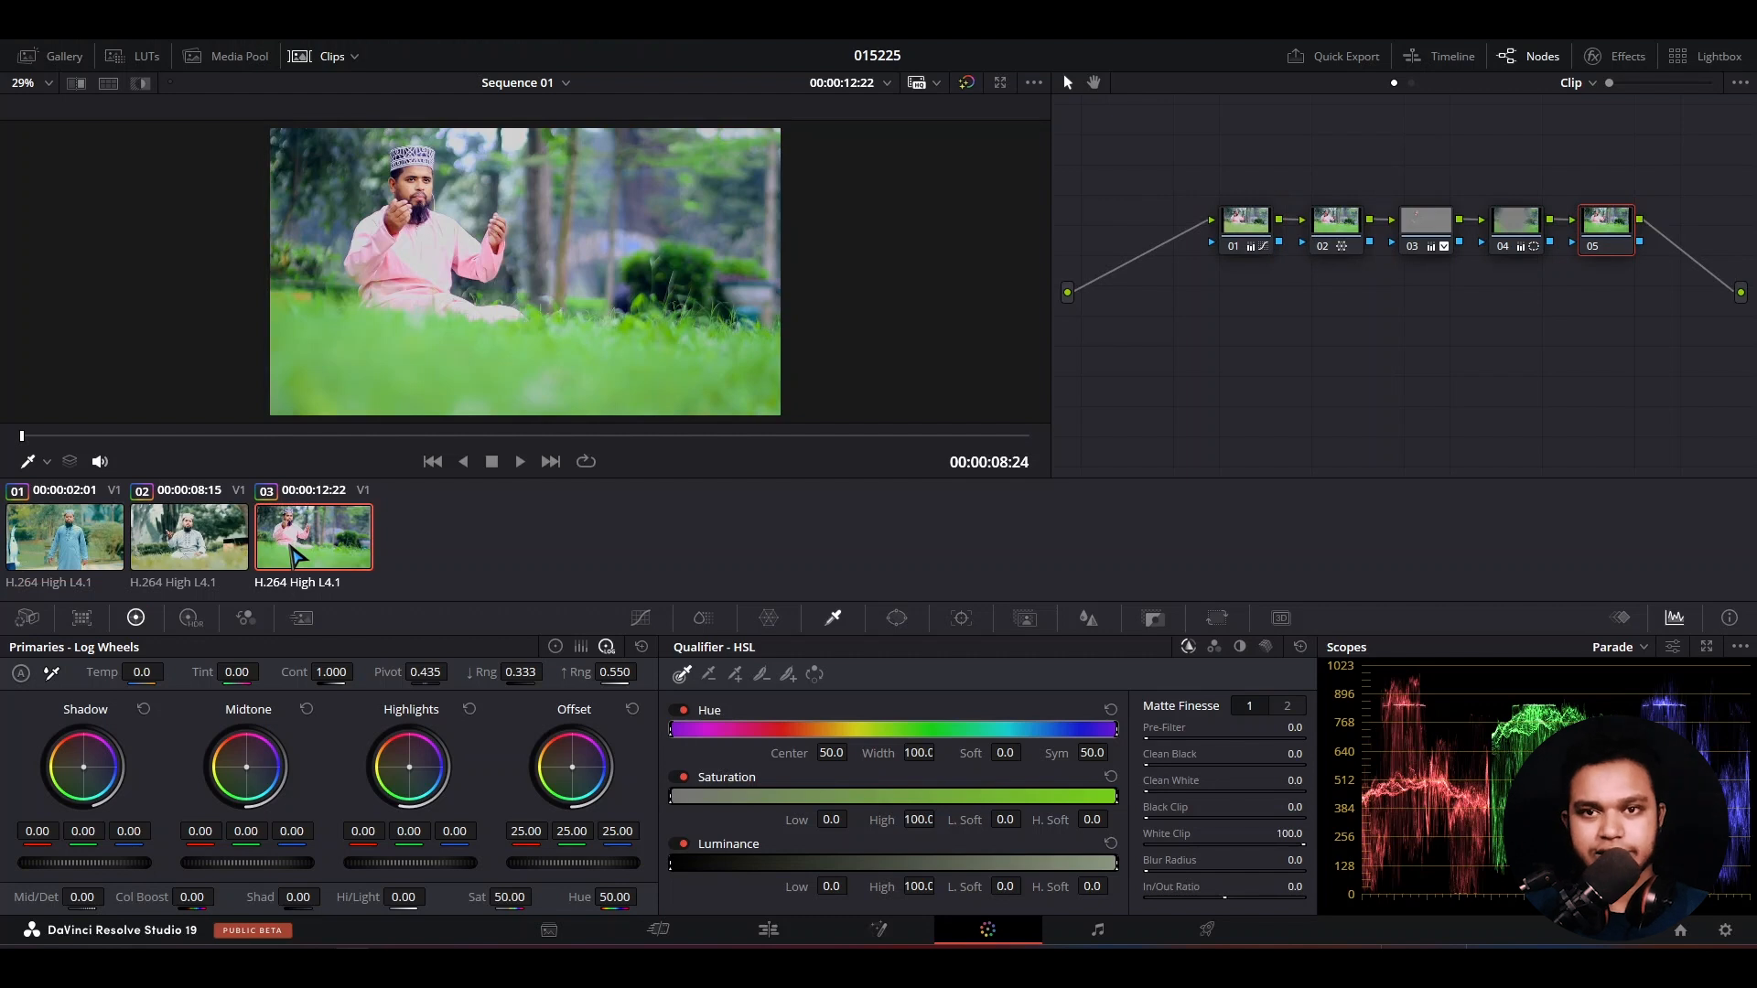
pyautogui.click(200, 529)
pyautogui.click(113, 542)
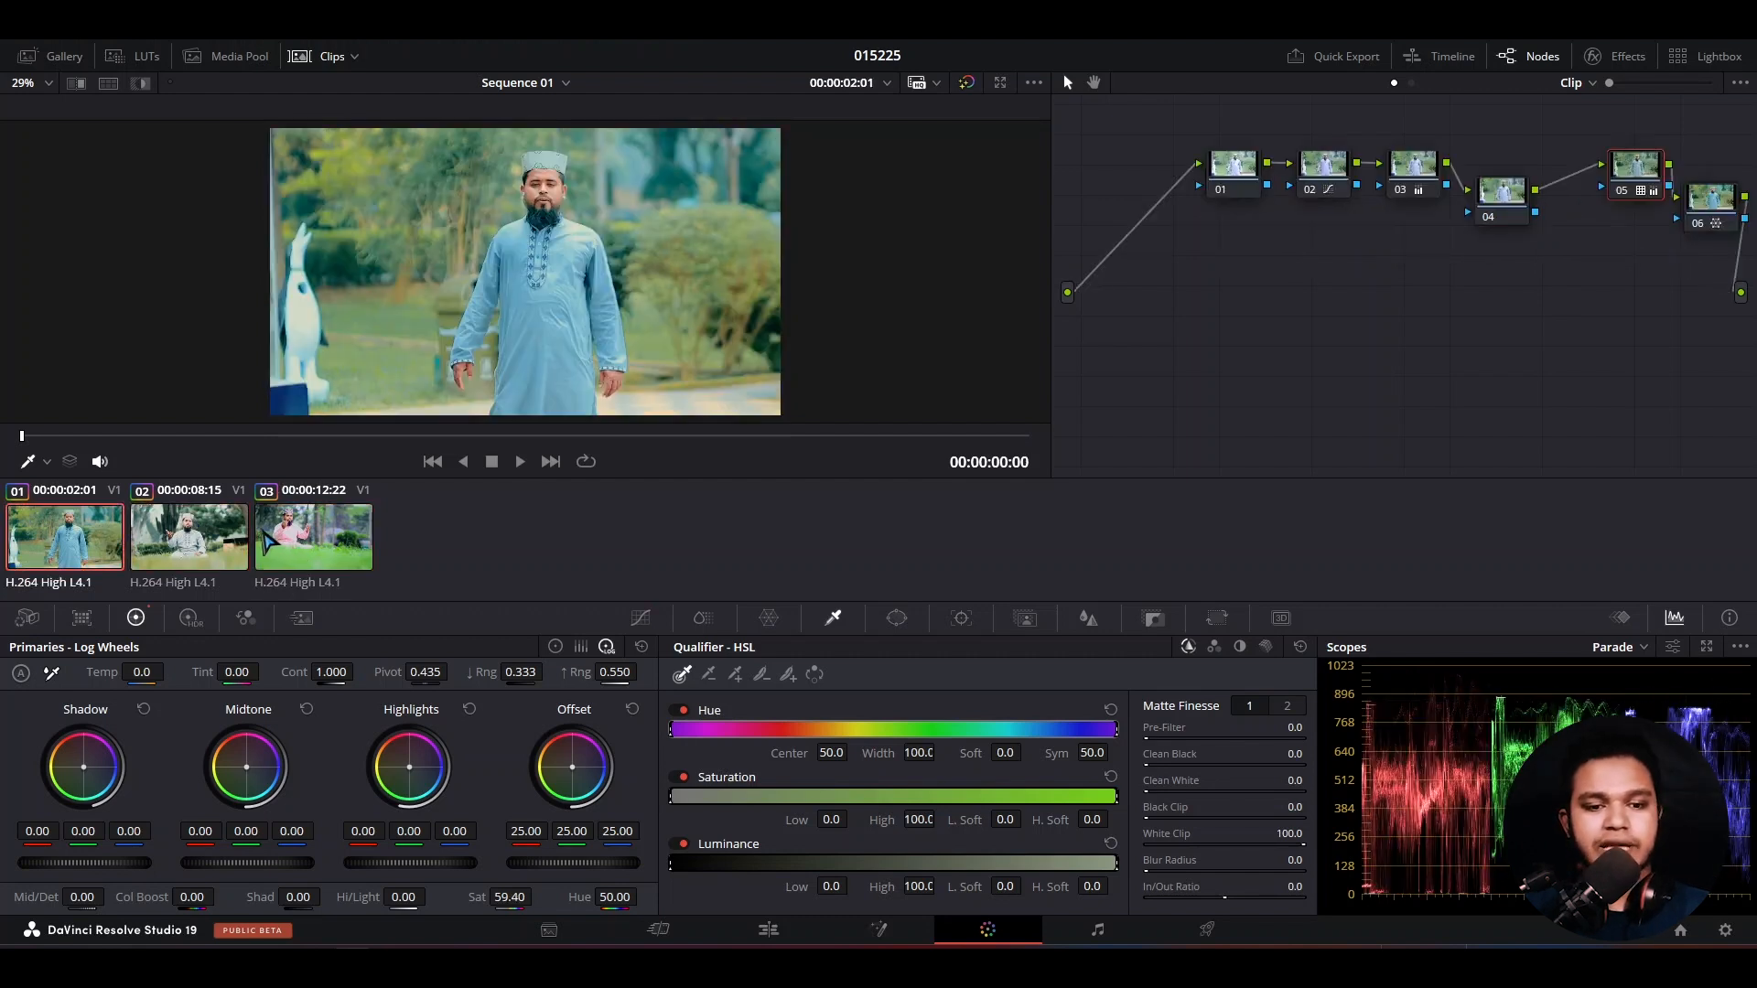
pyautogui.click(271, 546)
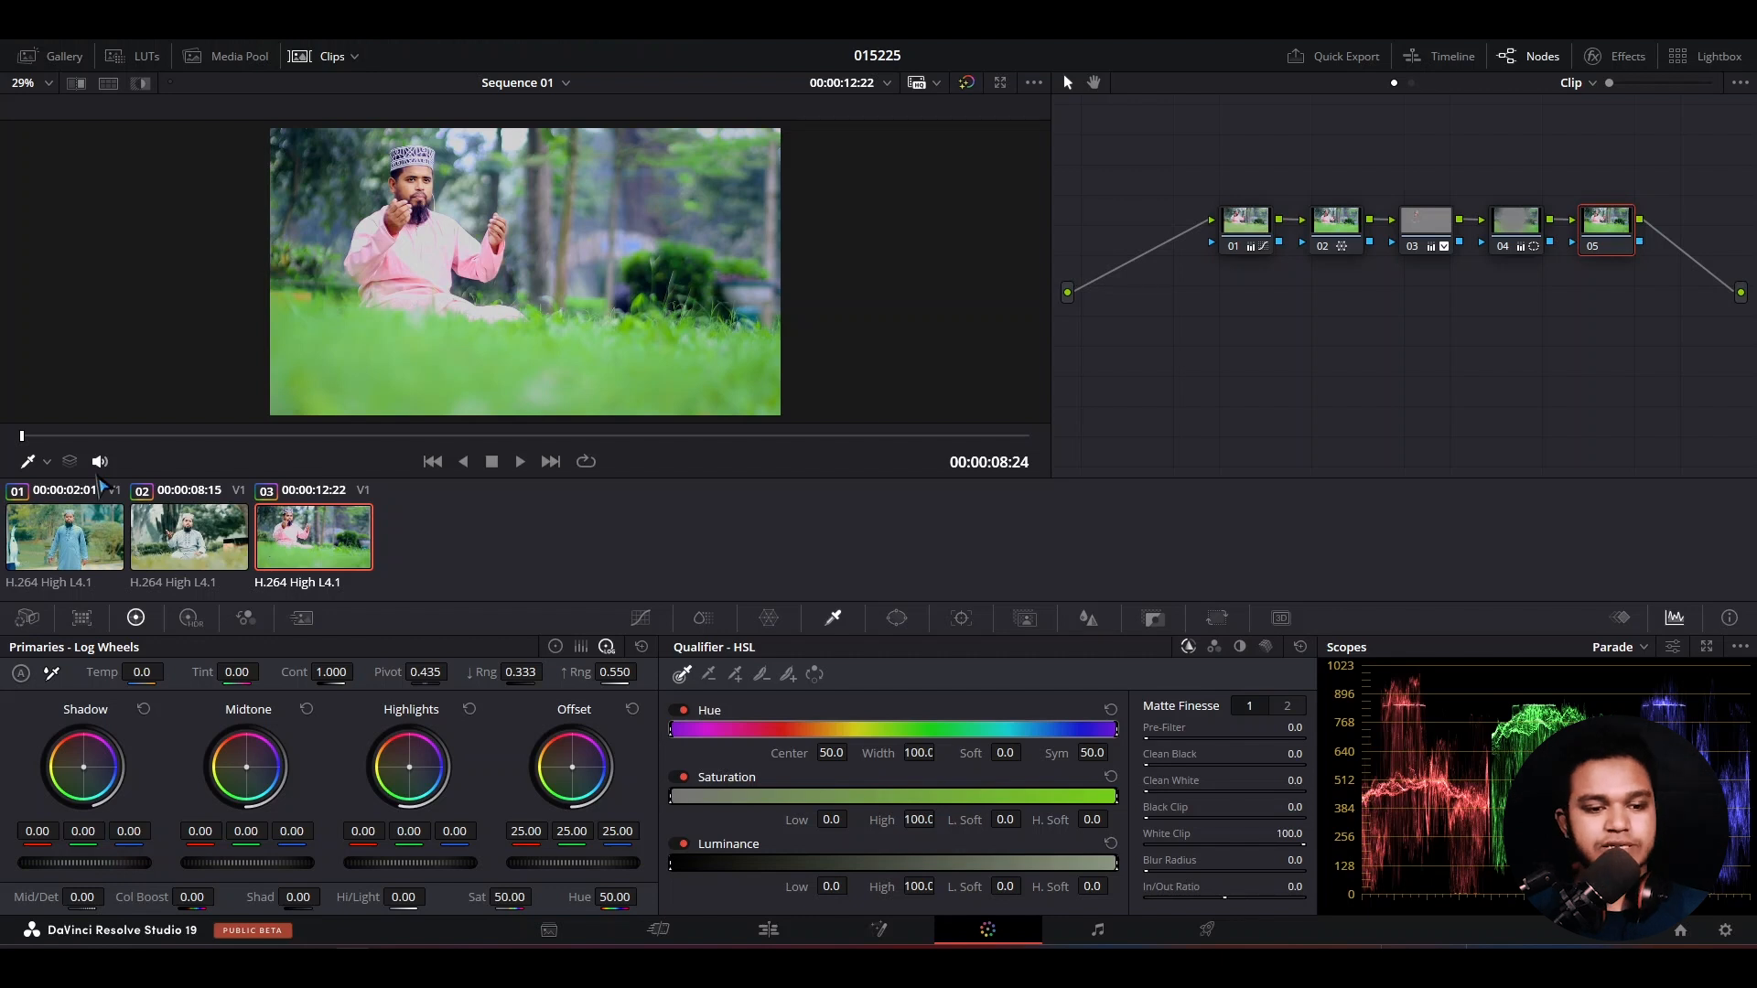
pyautogui.click(180, 545)
pyautogui.click(325, 553)
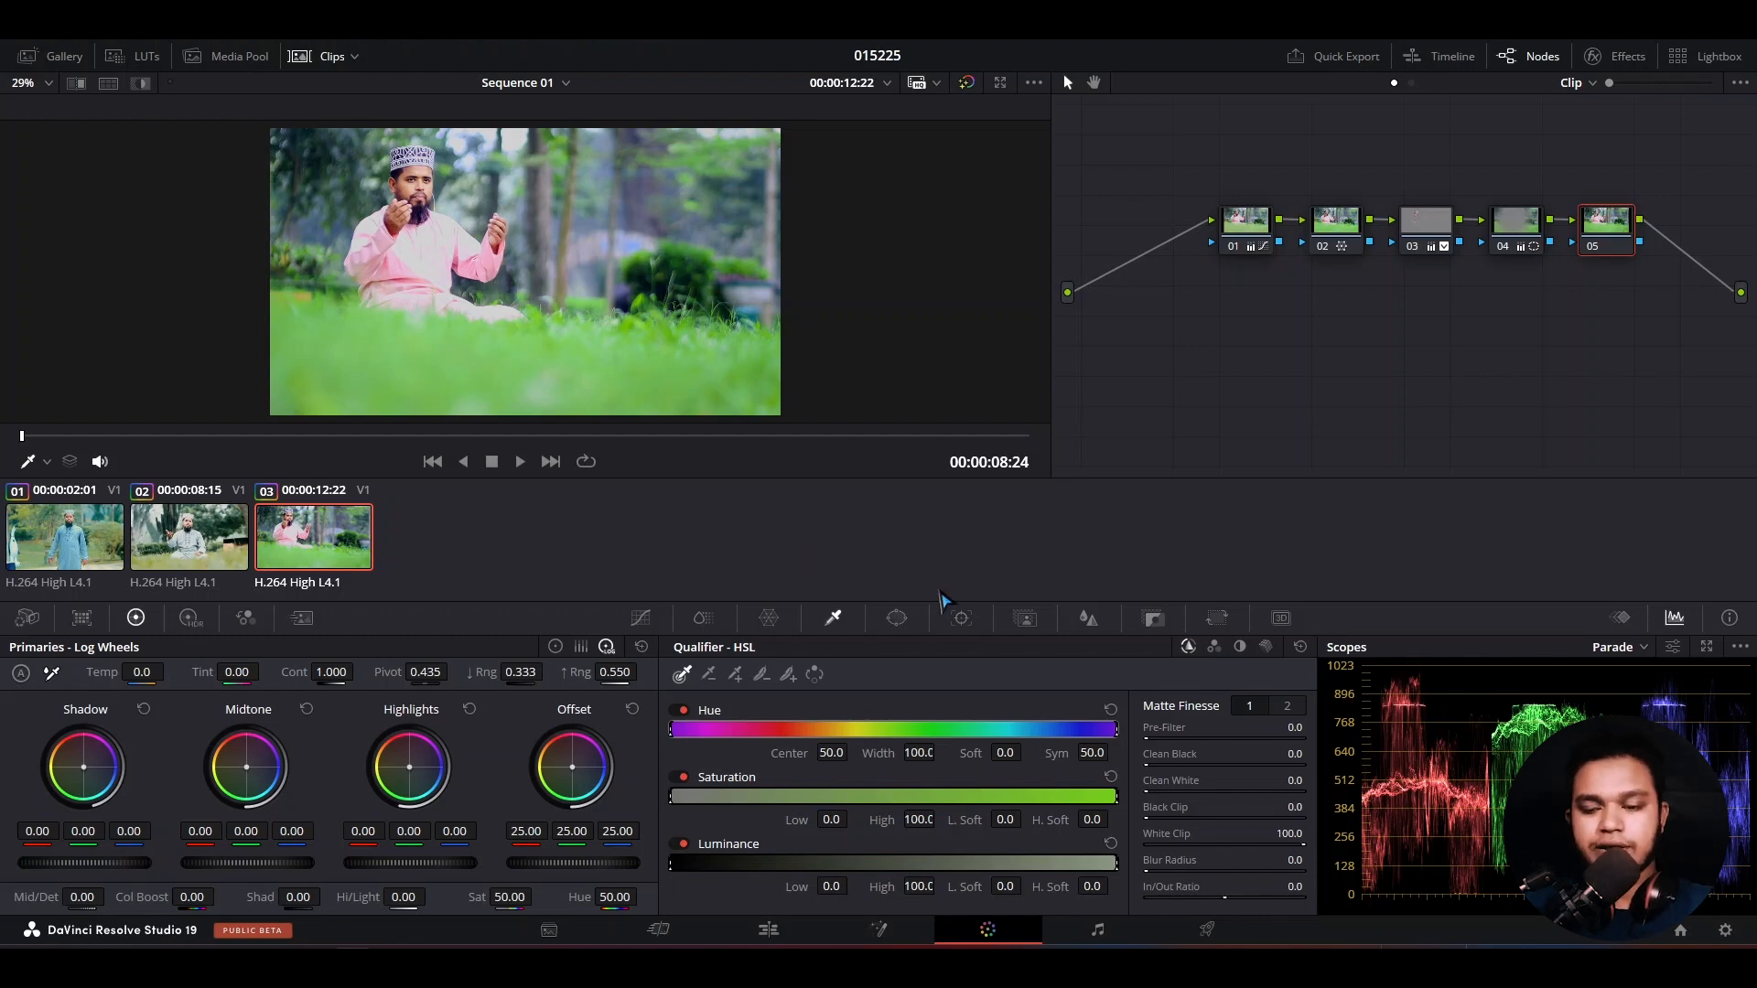
# - Open the Deliver page and try the HyperDeck and YouTube 1080p render presets
pyautogui.click(1208, 931)
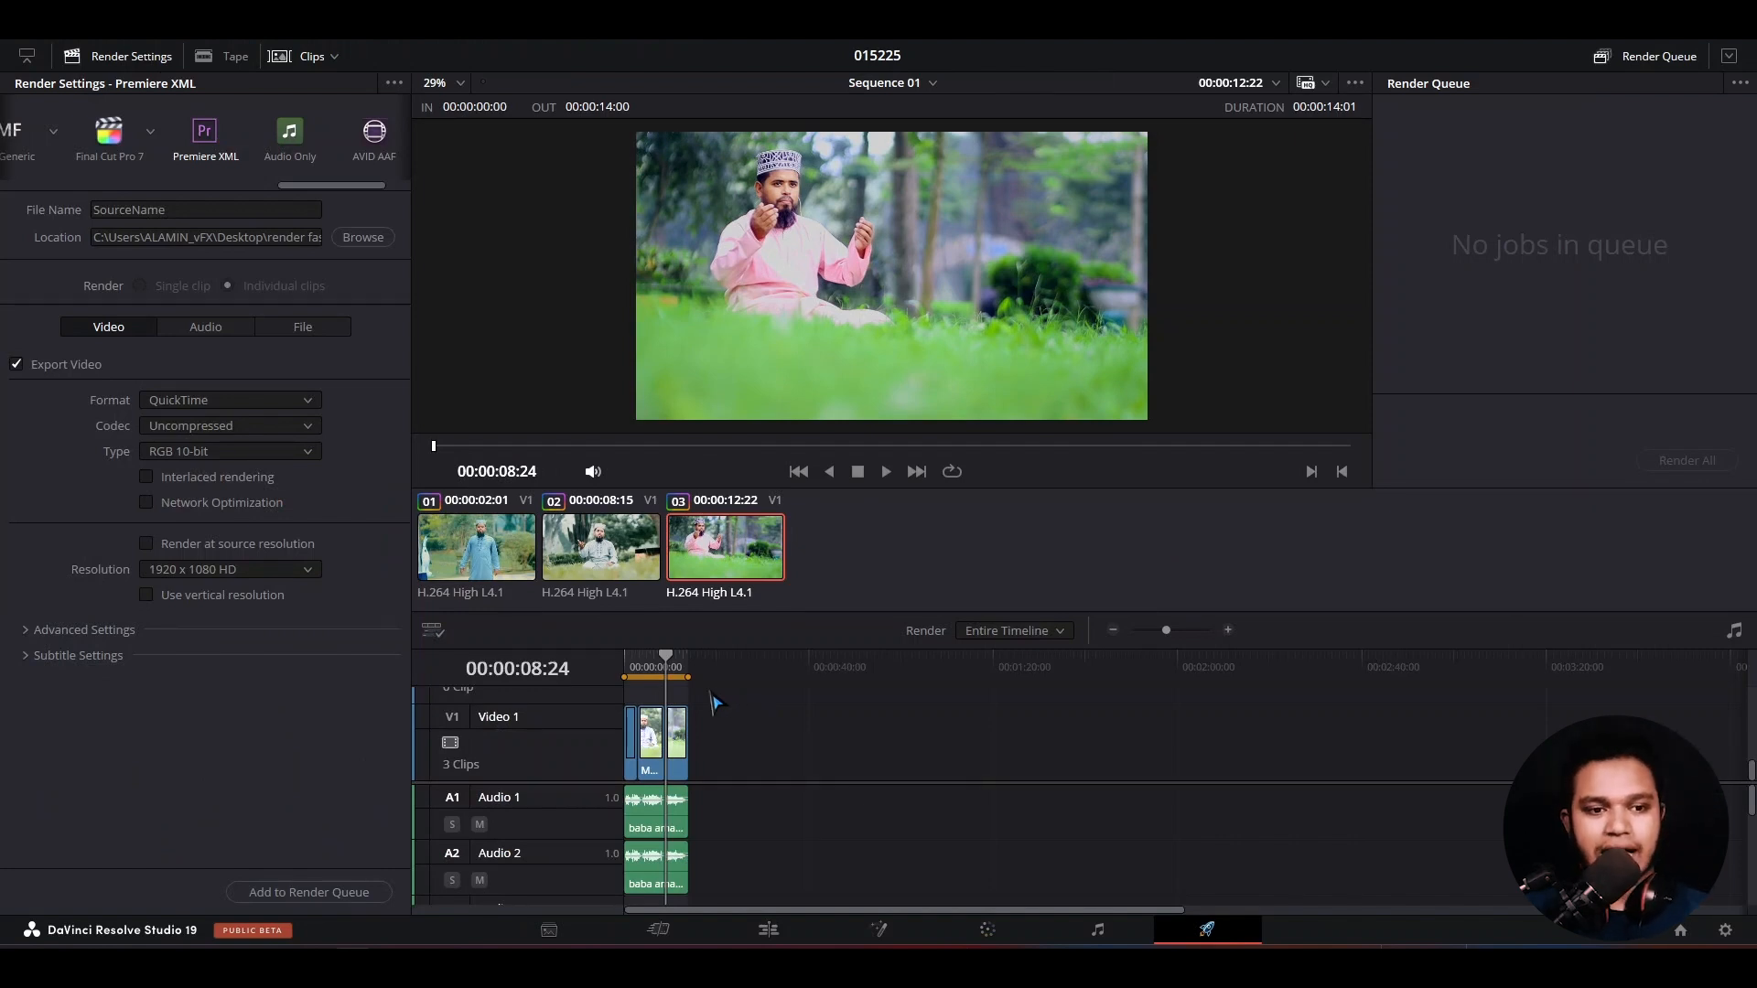
pyautogui.moveTo(330, 185); pyautogui.dragTo(41, 210)
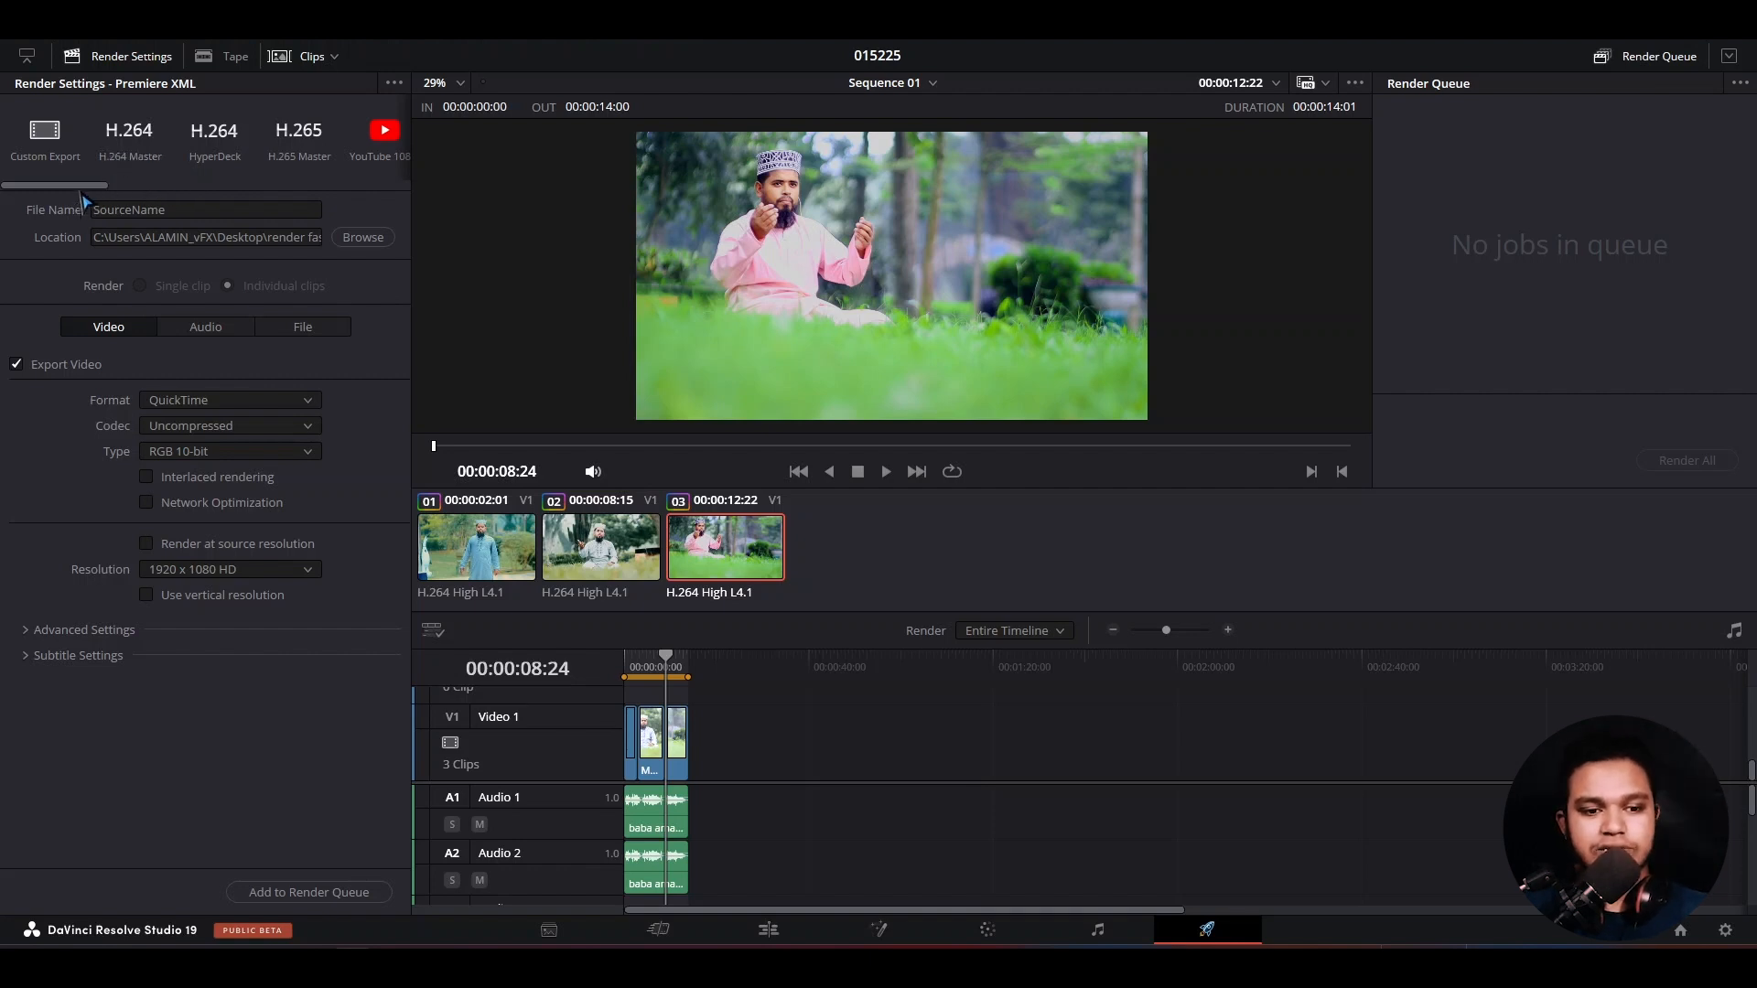
pyautogui.moveTo(84, 188); pyautogui.dragTo(128, 191)
pyautogui.click(77, 151)
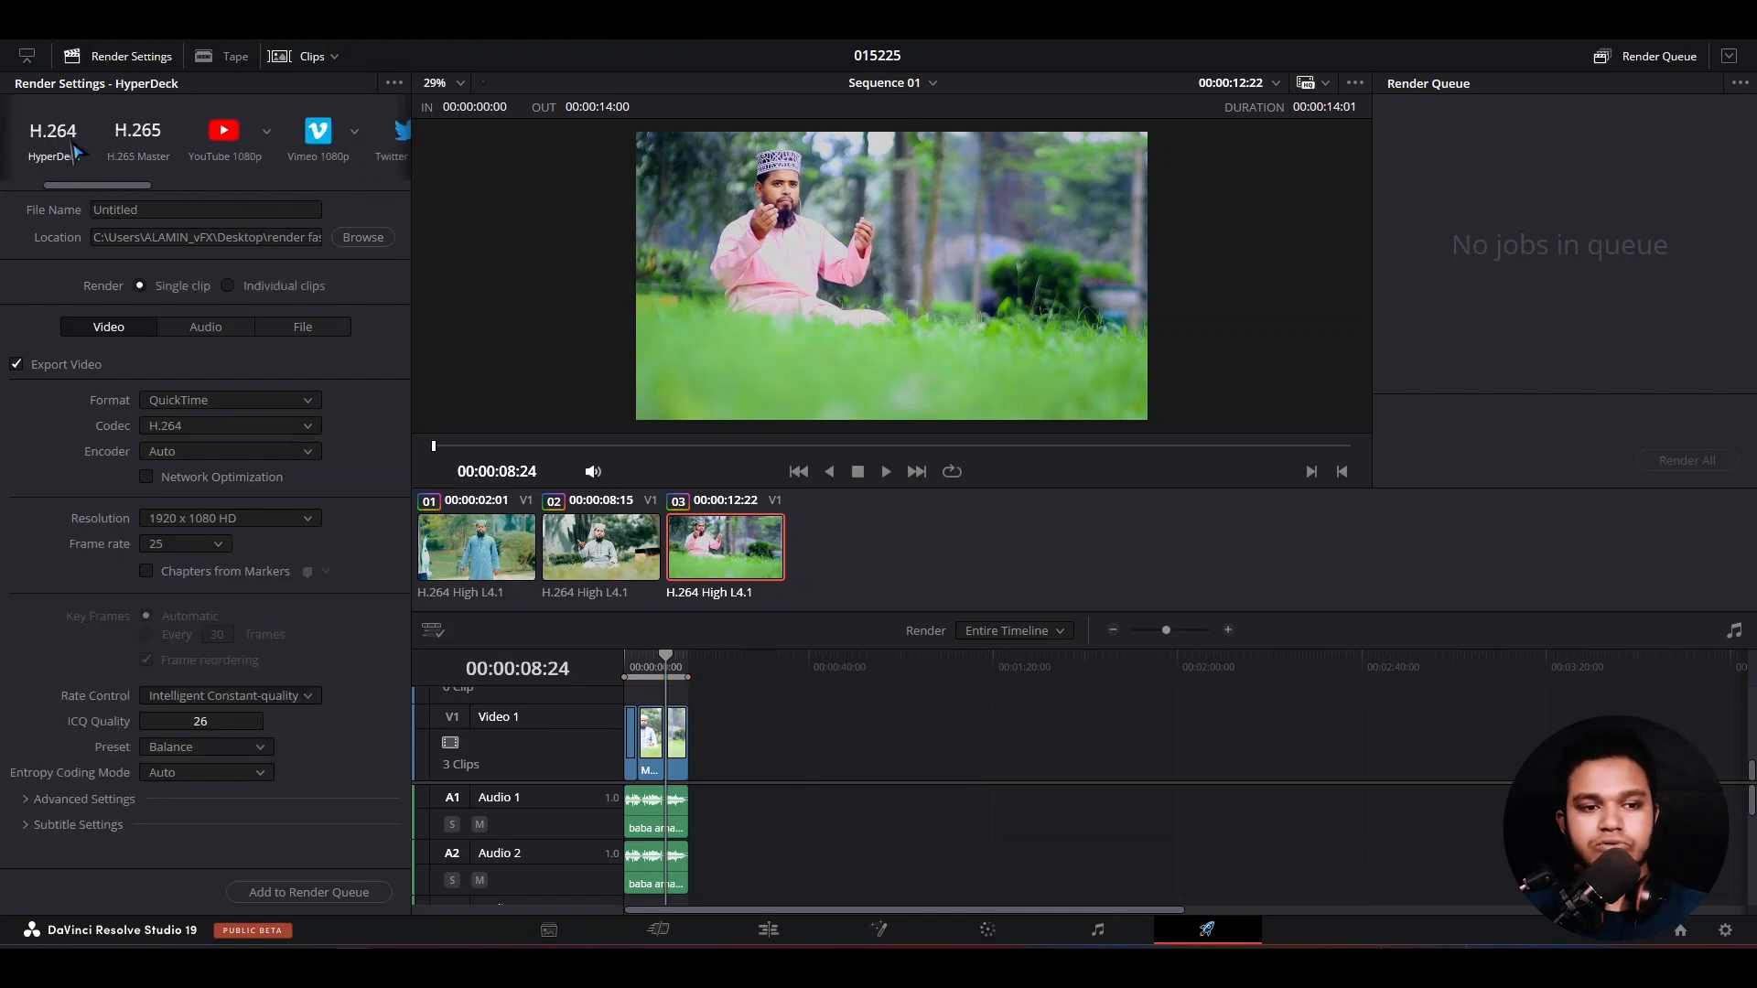
pyautogui.click(236, 134)
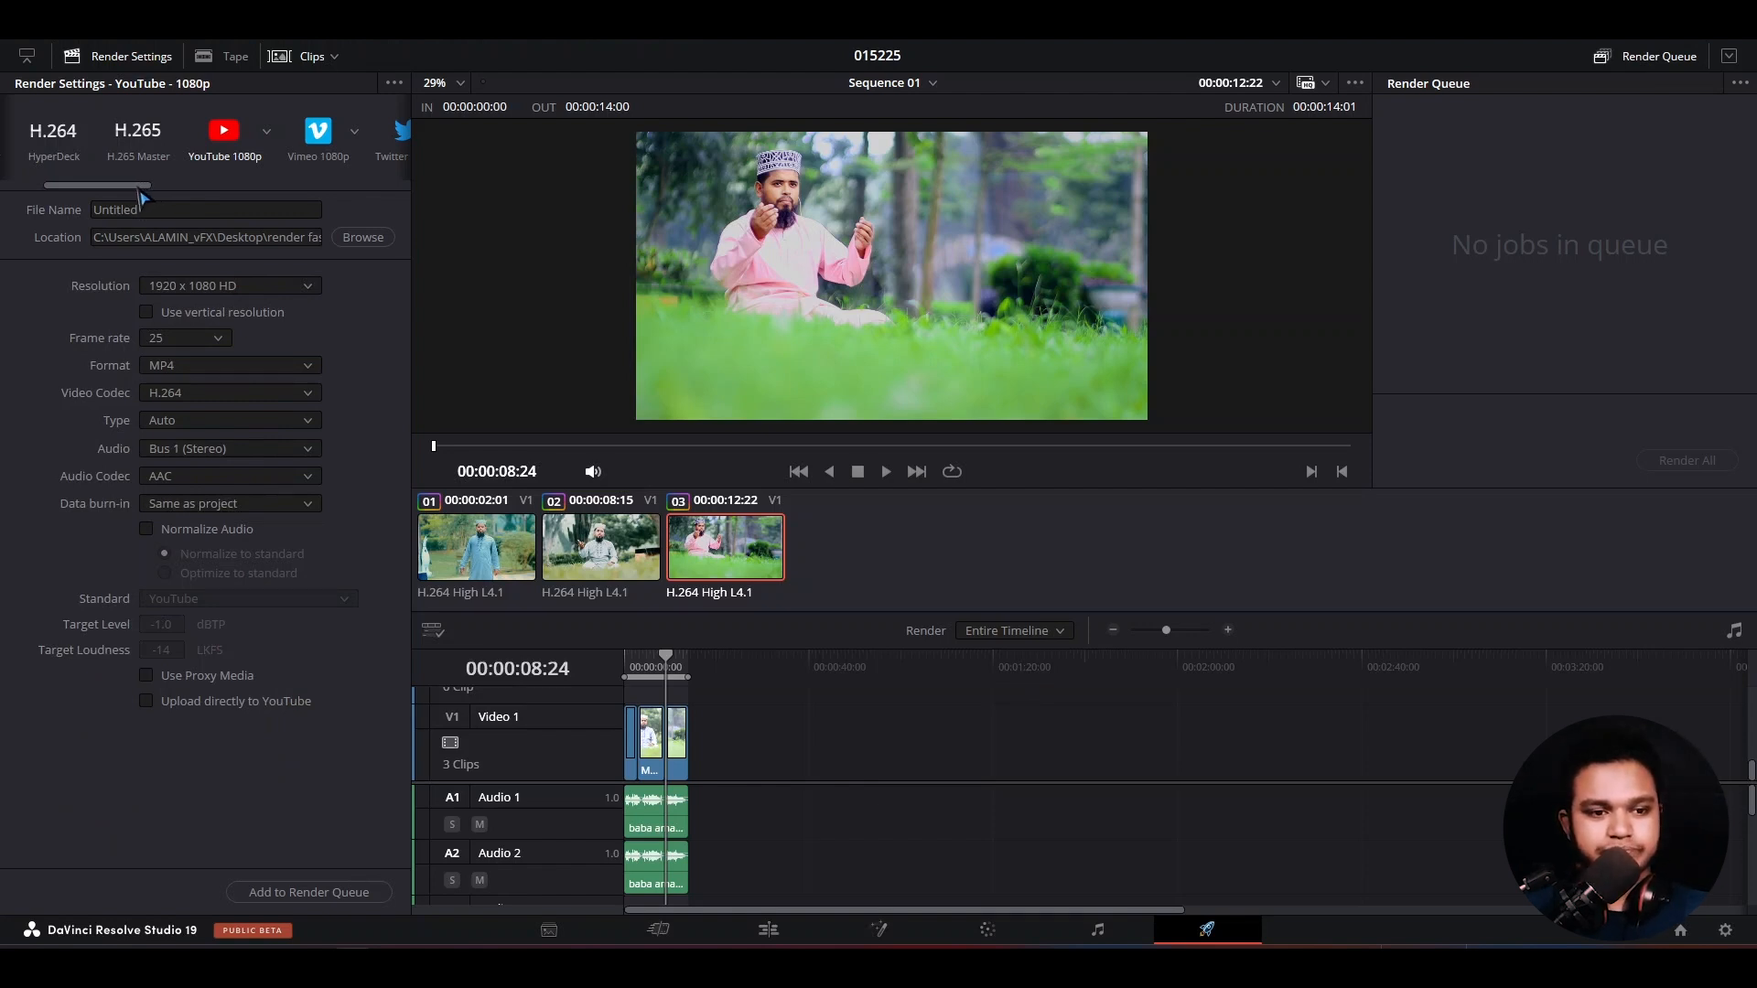
pyautogui.moveTo(139, 188); pyautogui.dragTo(305, 178)
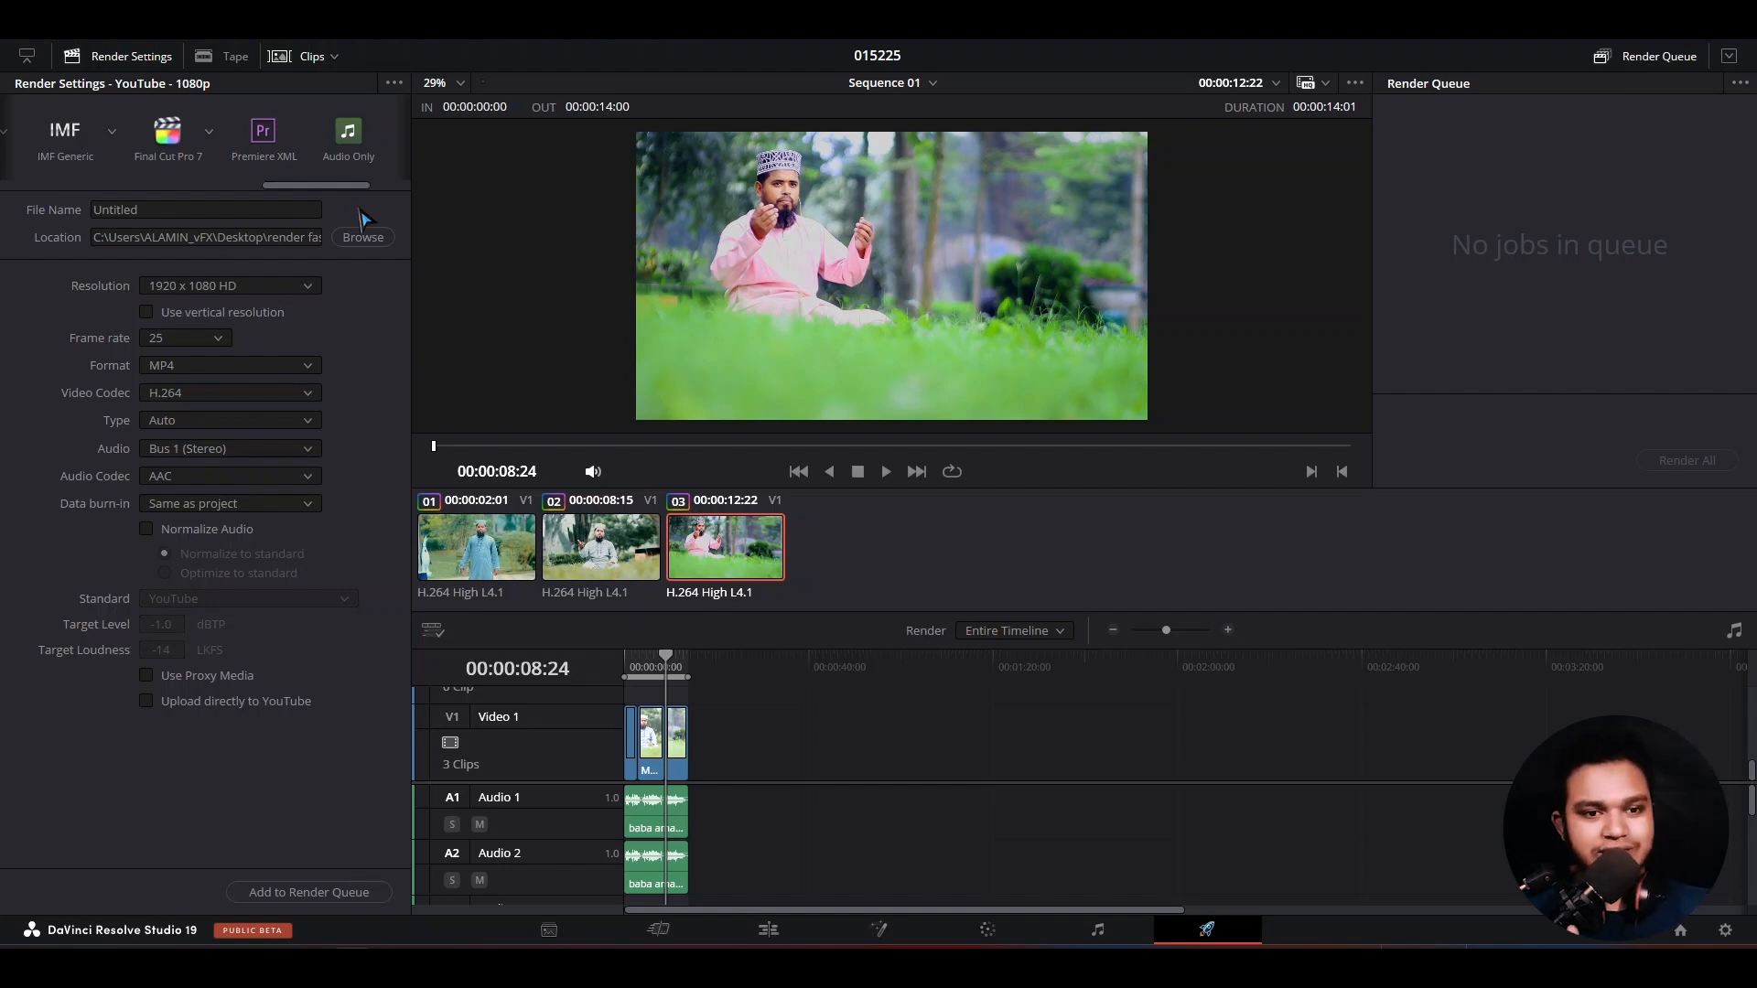
# - Choose the Premiere XML render preset for Sequence 01 on the Deliver page
pyautogui.click(264, 133)
pyautogui.click(200, 211)
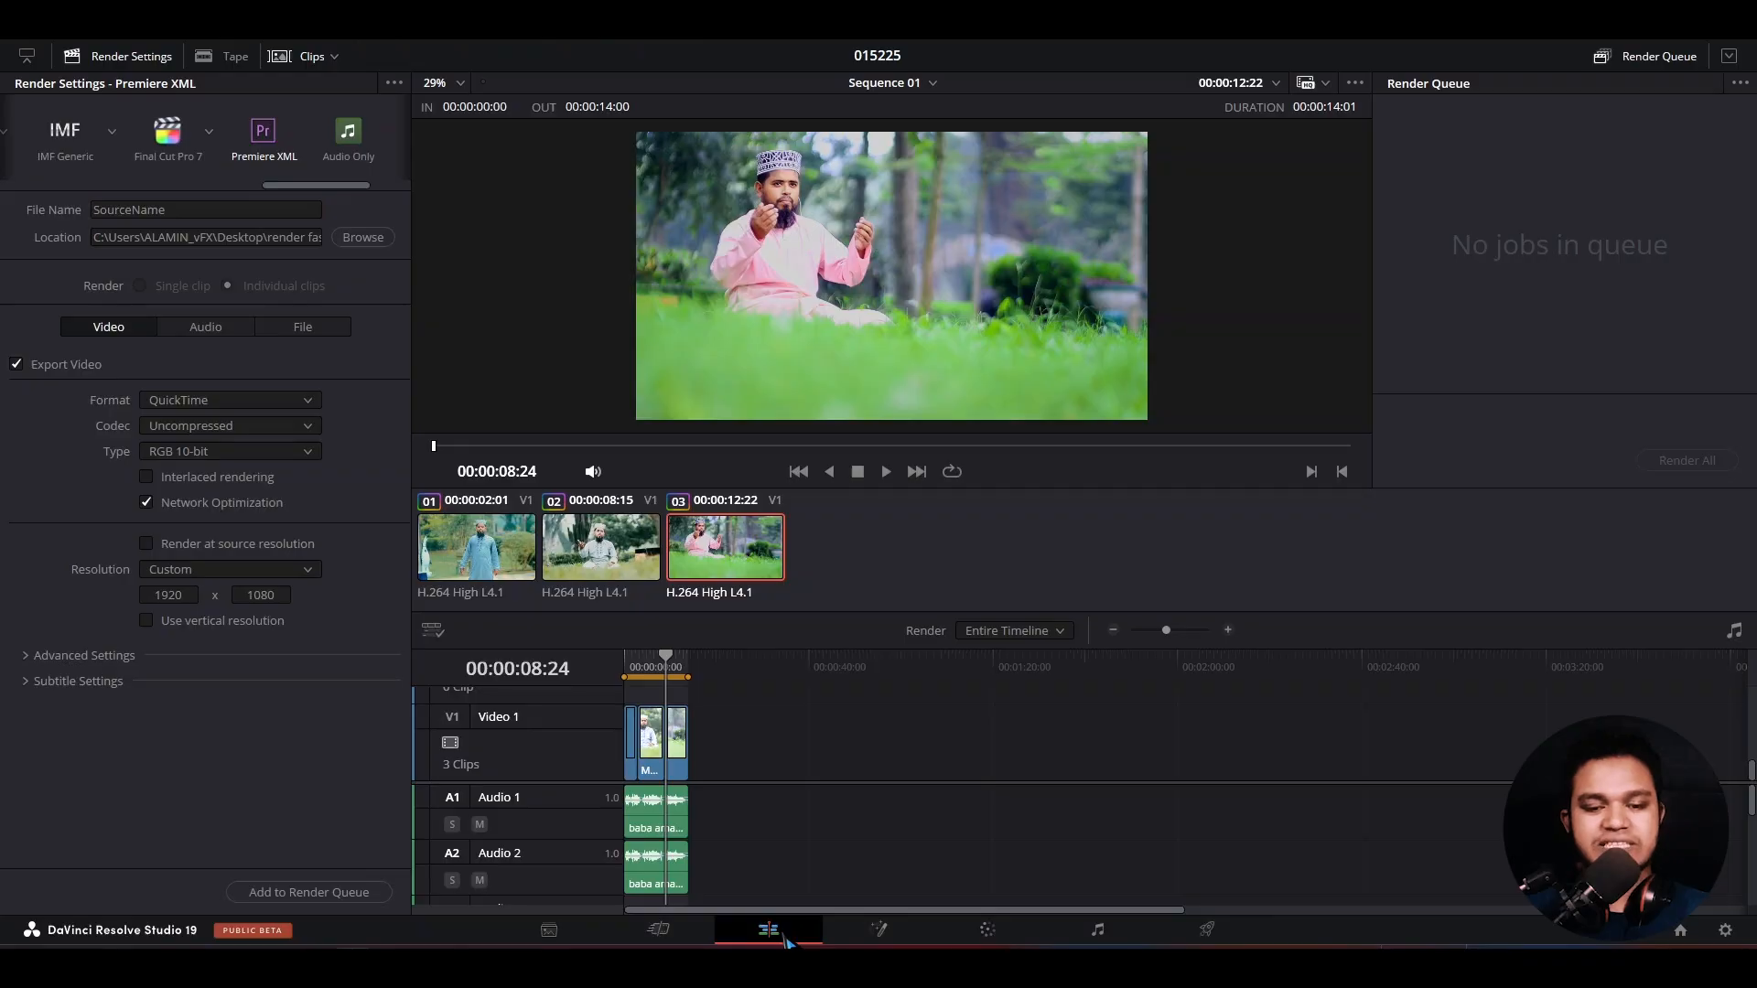
pyautogui.click(785, 939)
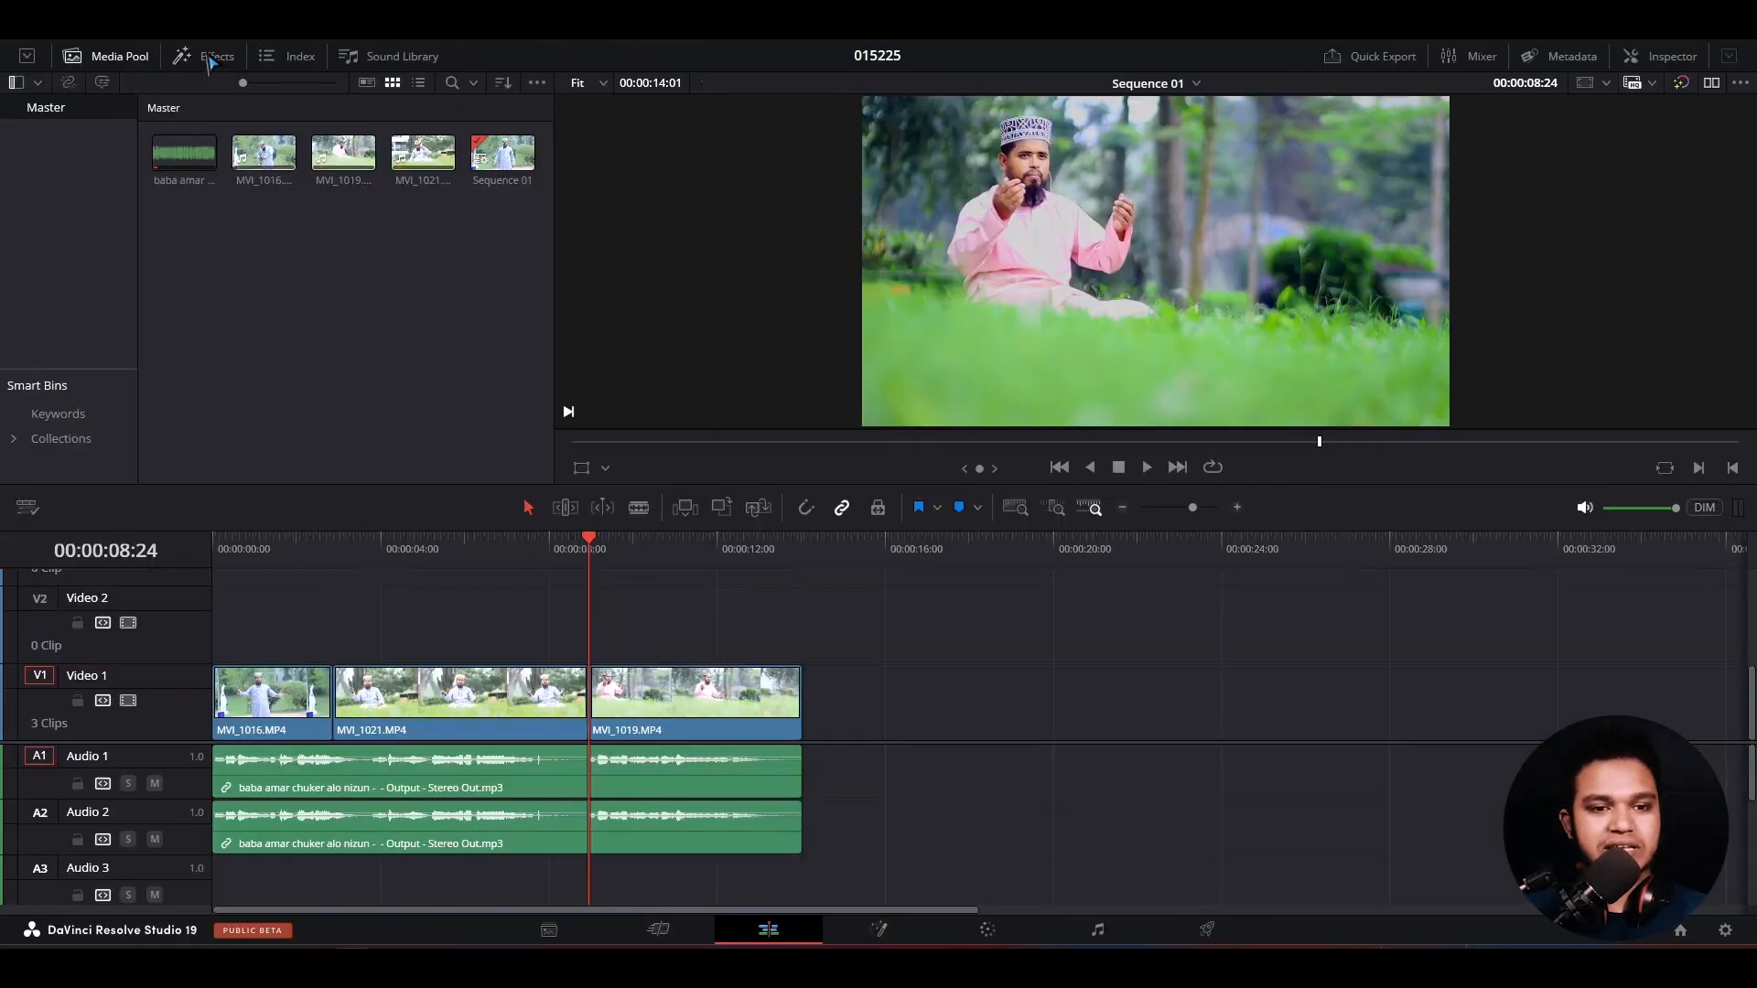
pyautogui.click(290, 60)
pyautogui.click(199, 64)
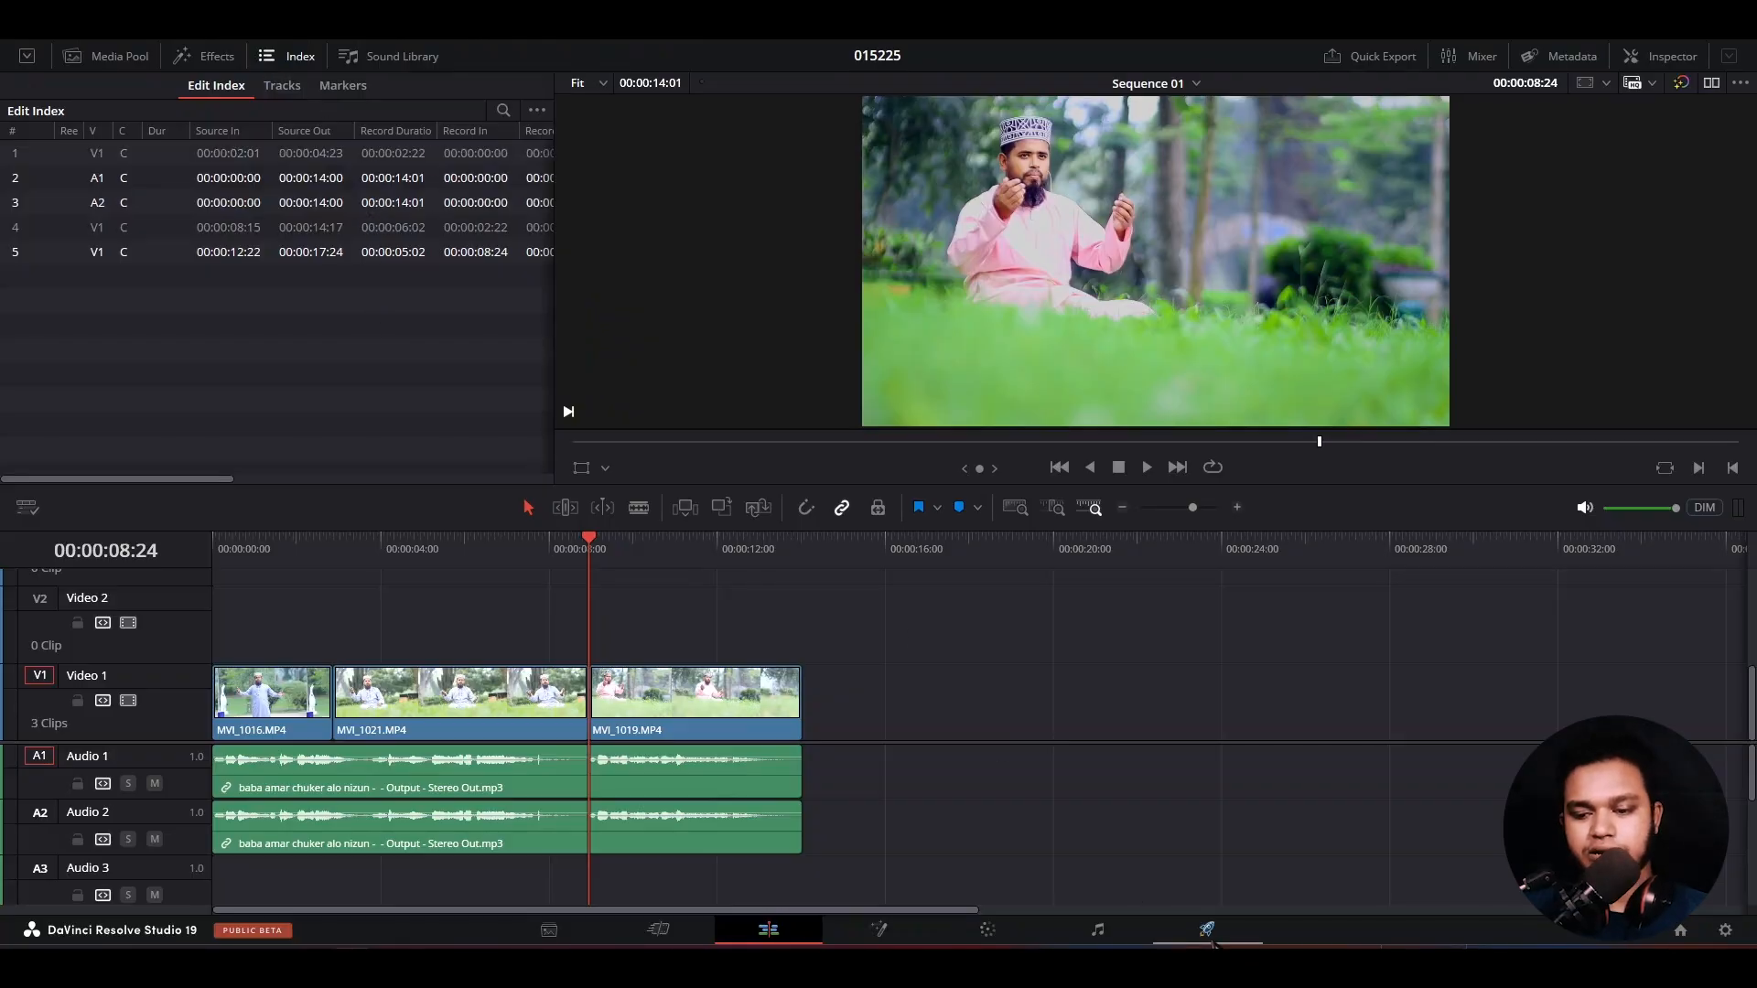
# - Set the render location on the Deliver page to the "render fast" folder on the Desktop
pyautogui.click(1213, 943)
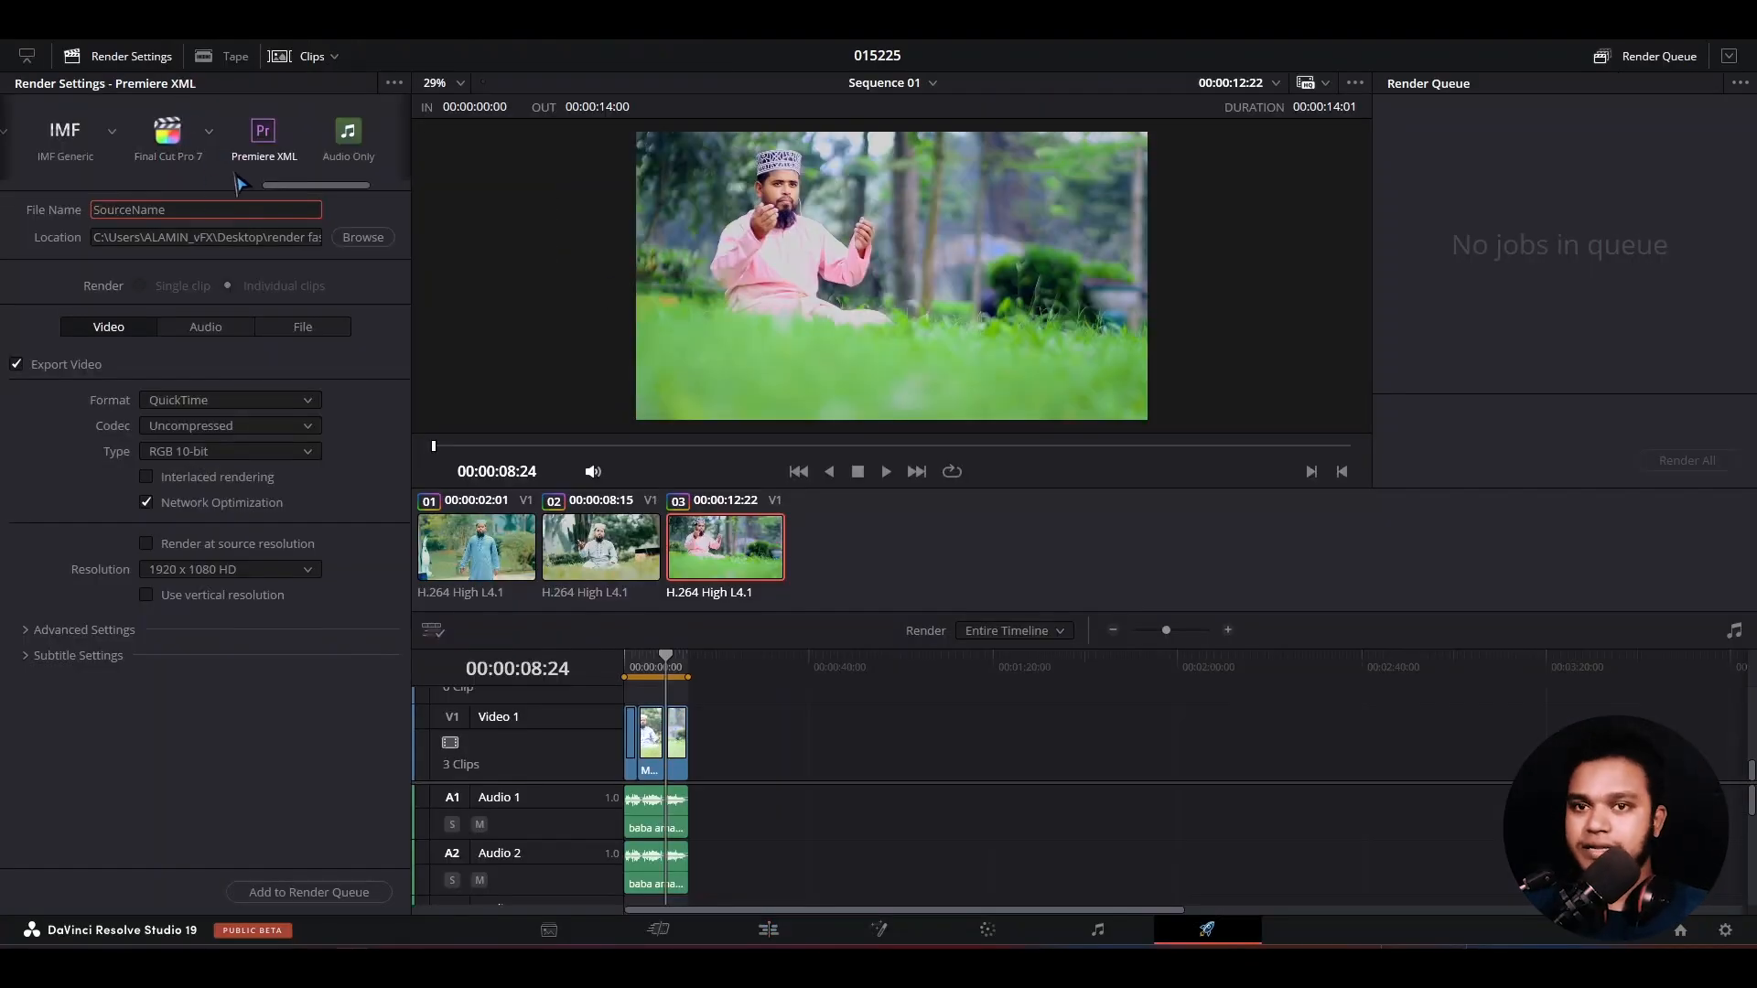
pyautogui.click(363, 237)
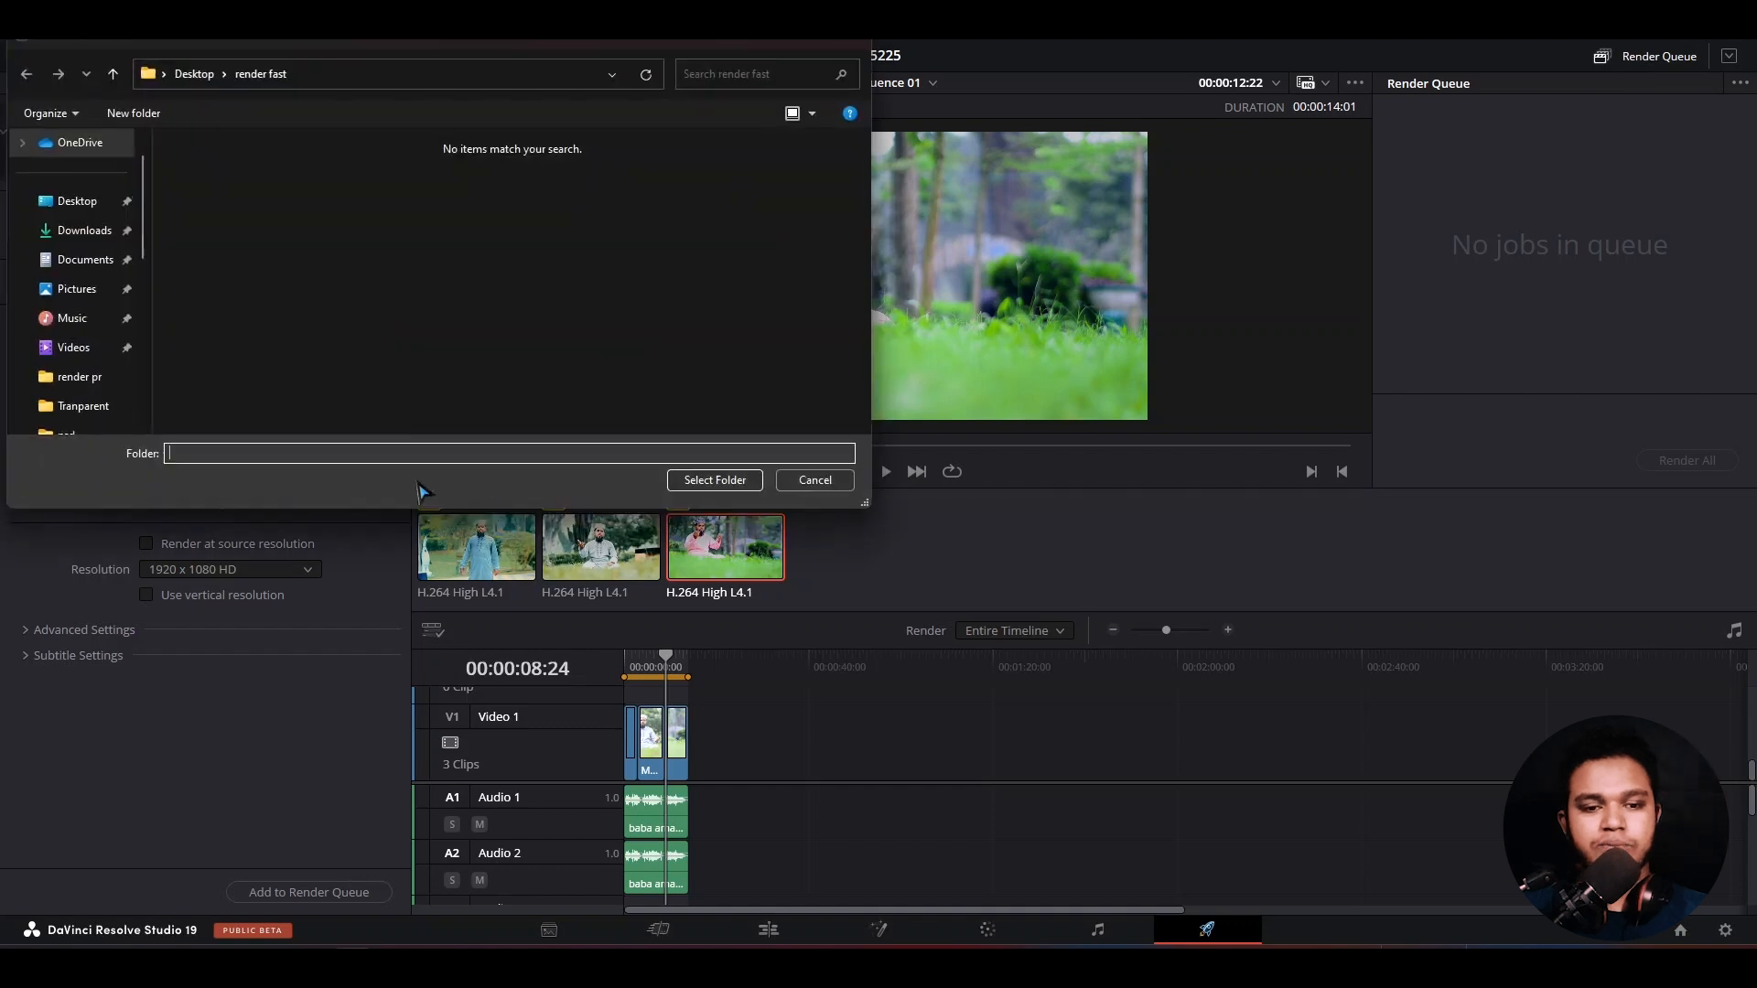
pyautogui.click(76, 200)
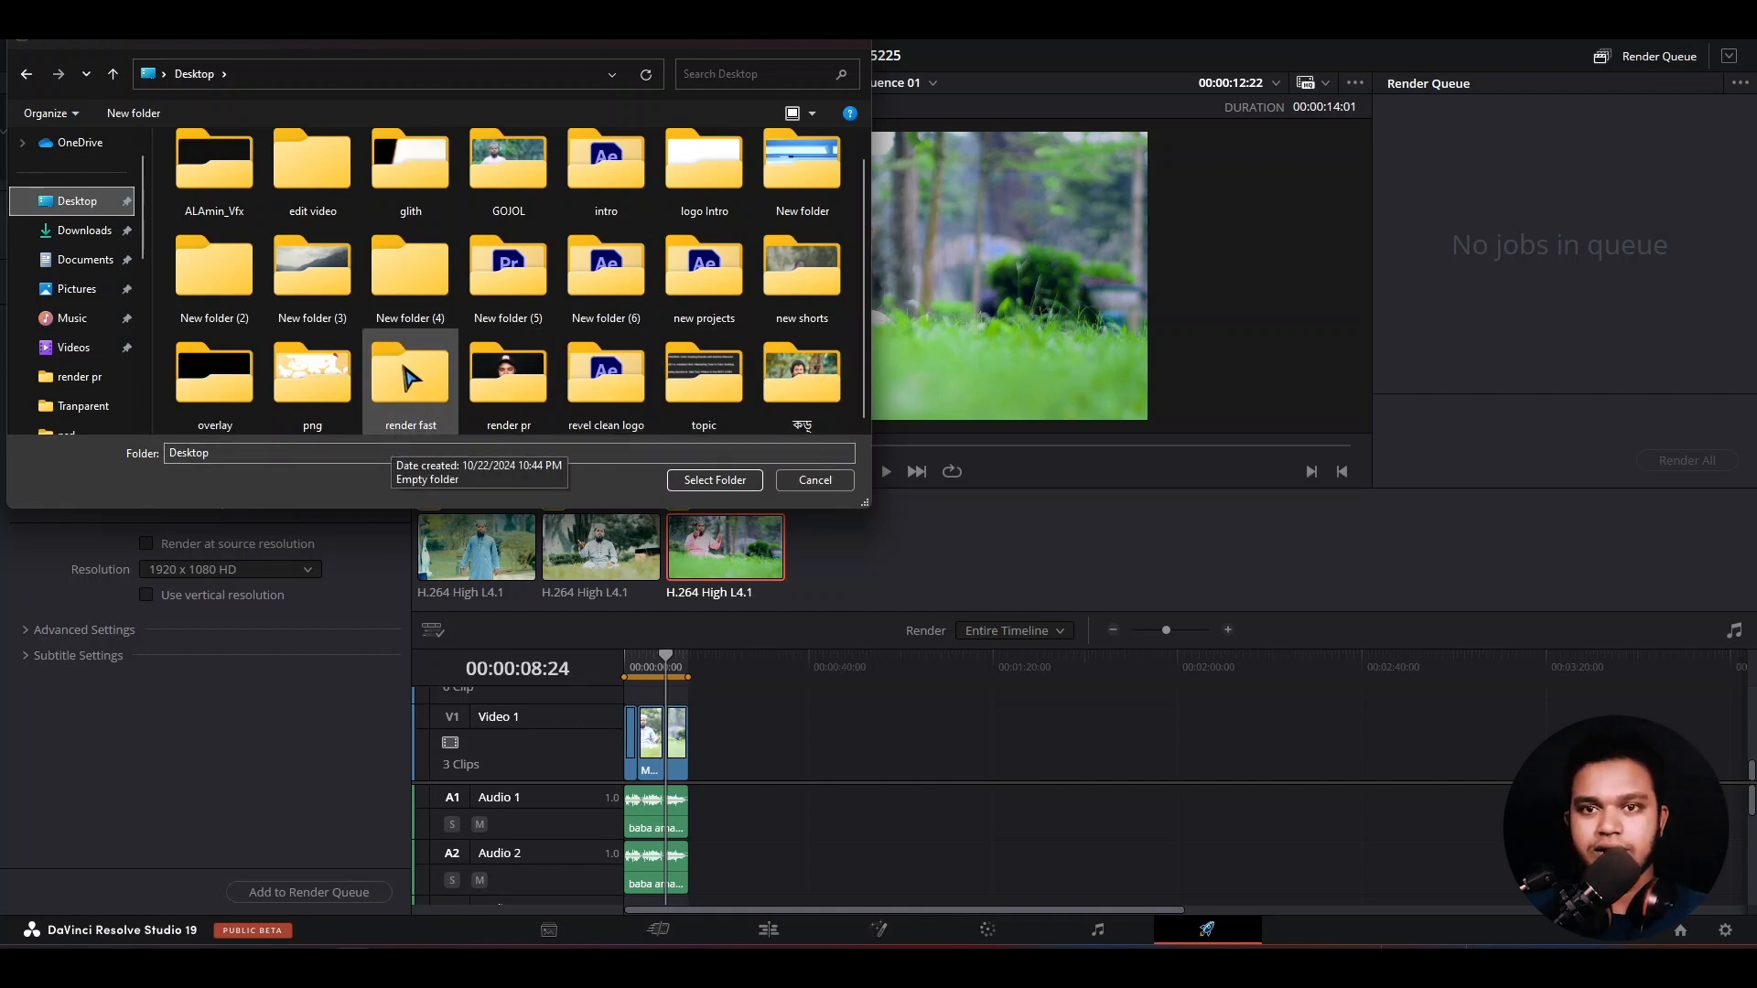
pyautogui.doubleClick(407, 377)
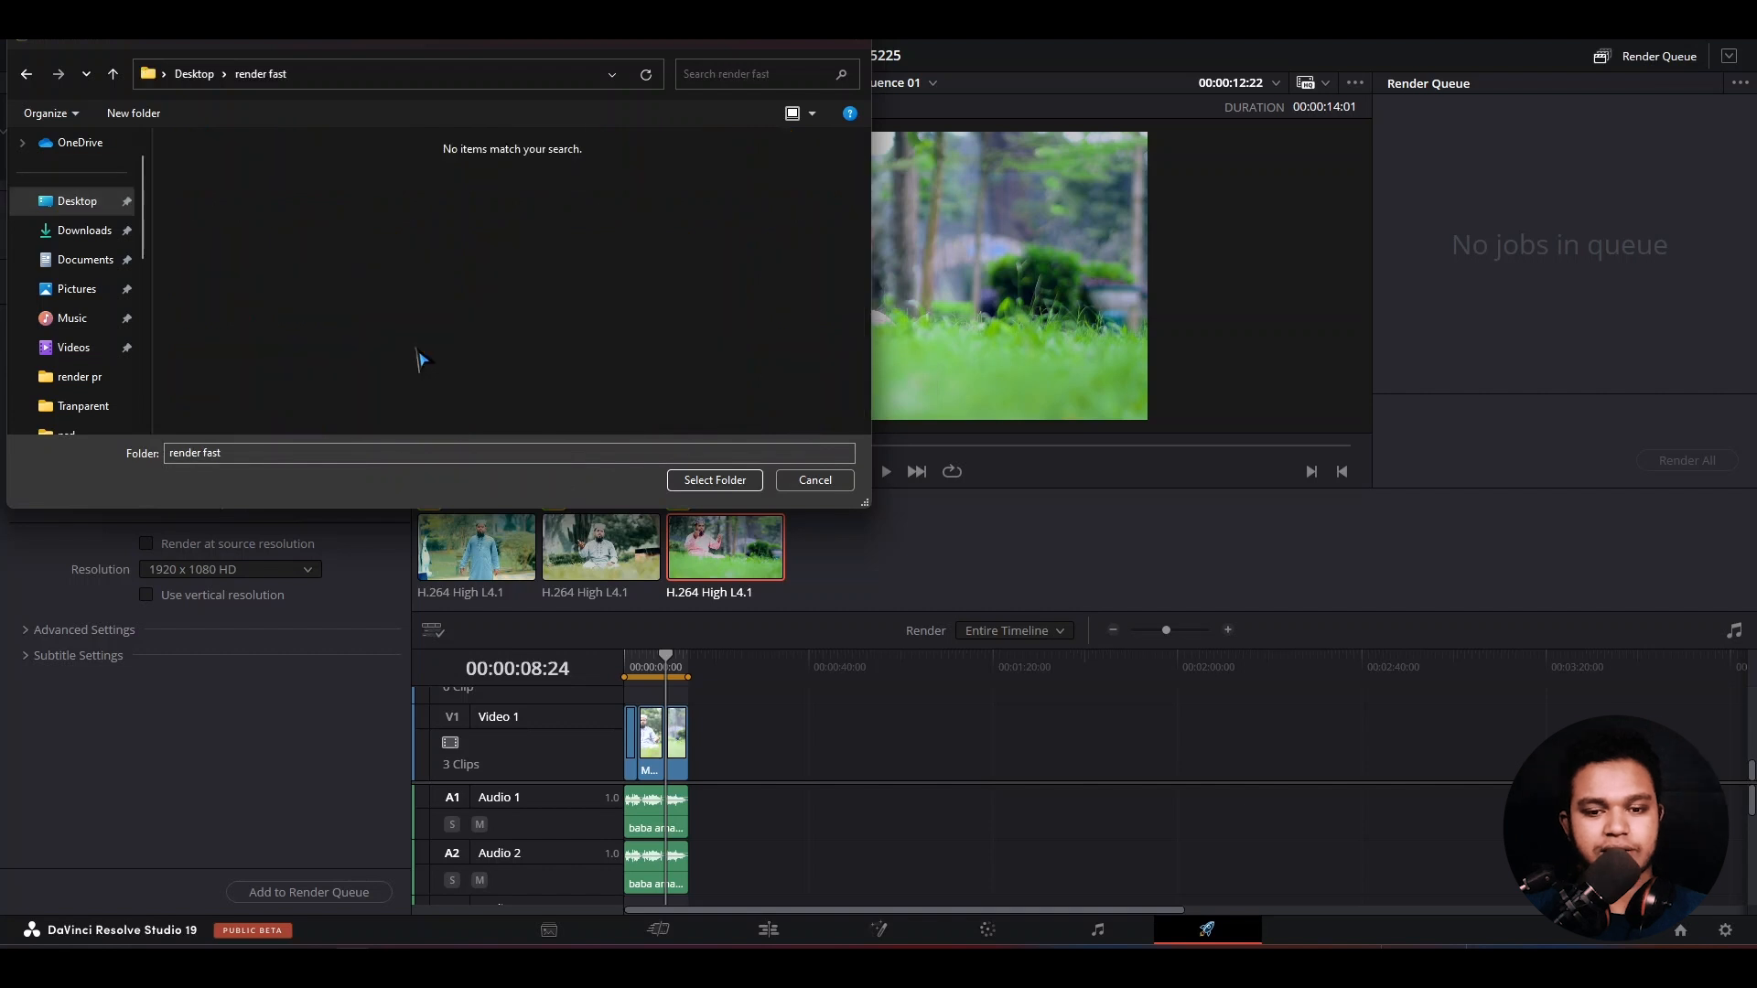
pyautogui.click(713, 482)
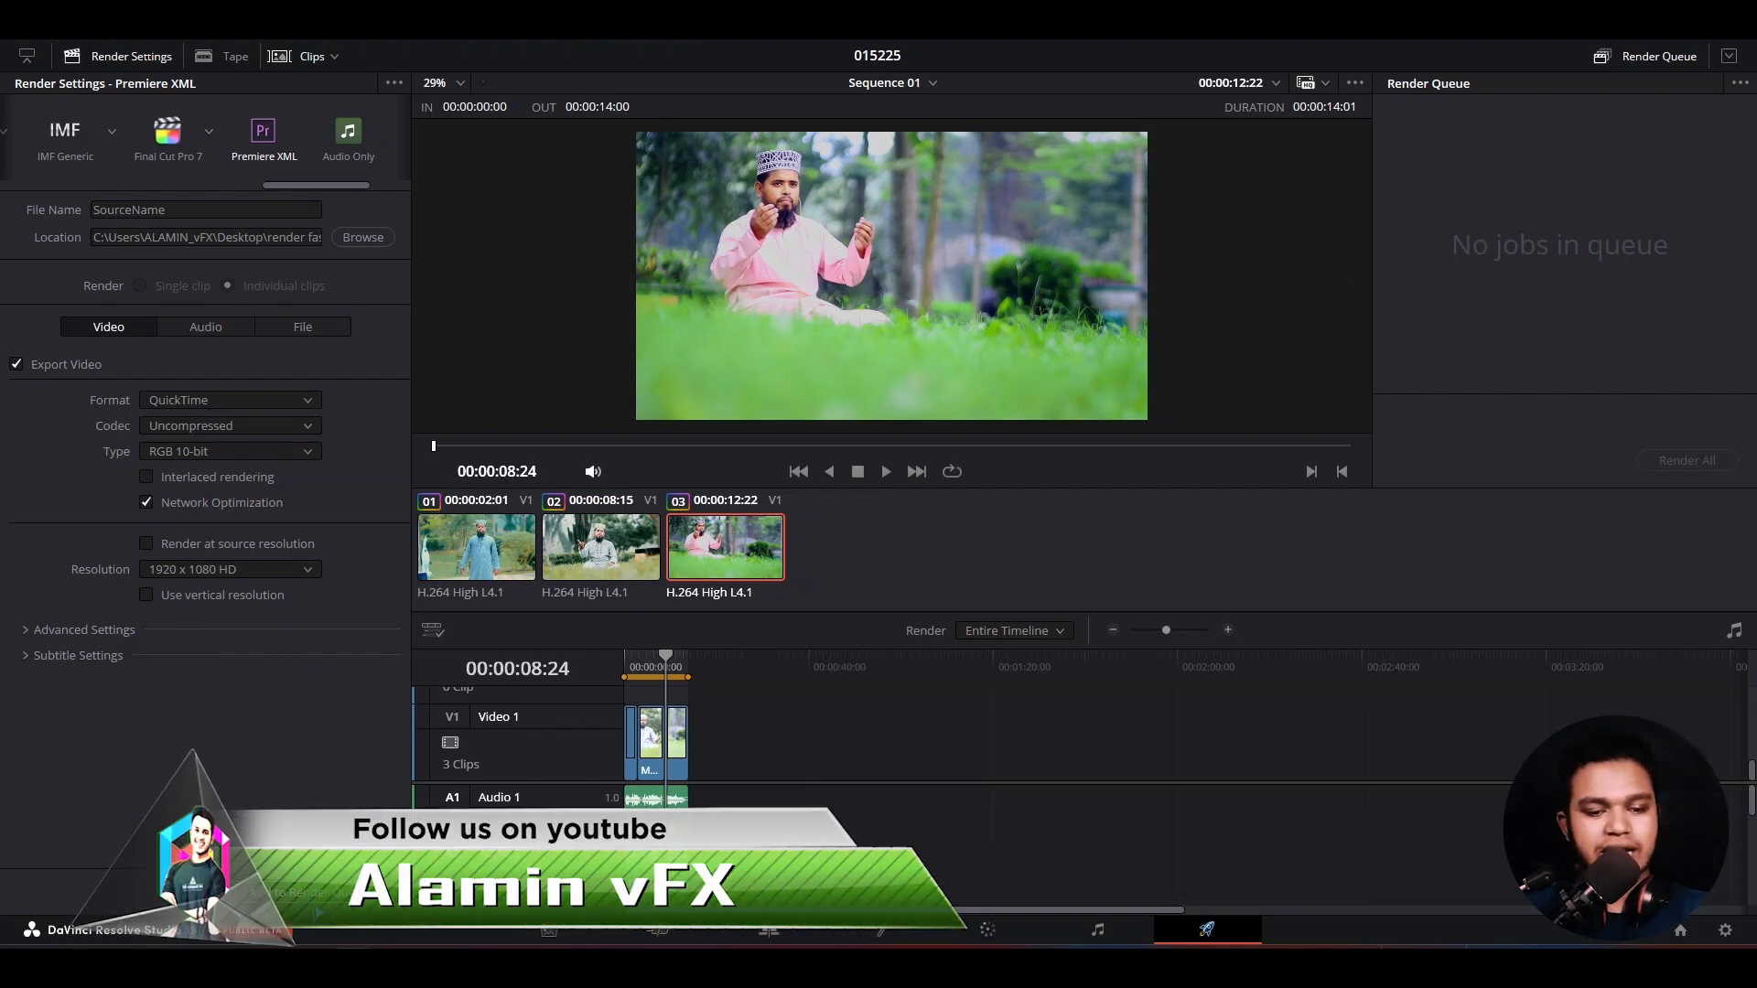
# - Add the Premiere XML export to the render queue and render all queued jobs
pyautogui.click(293, 892)
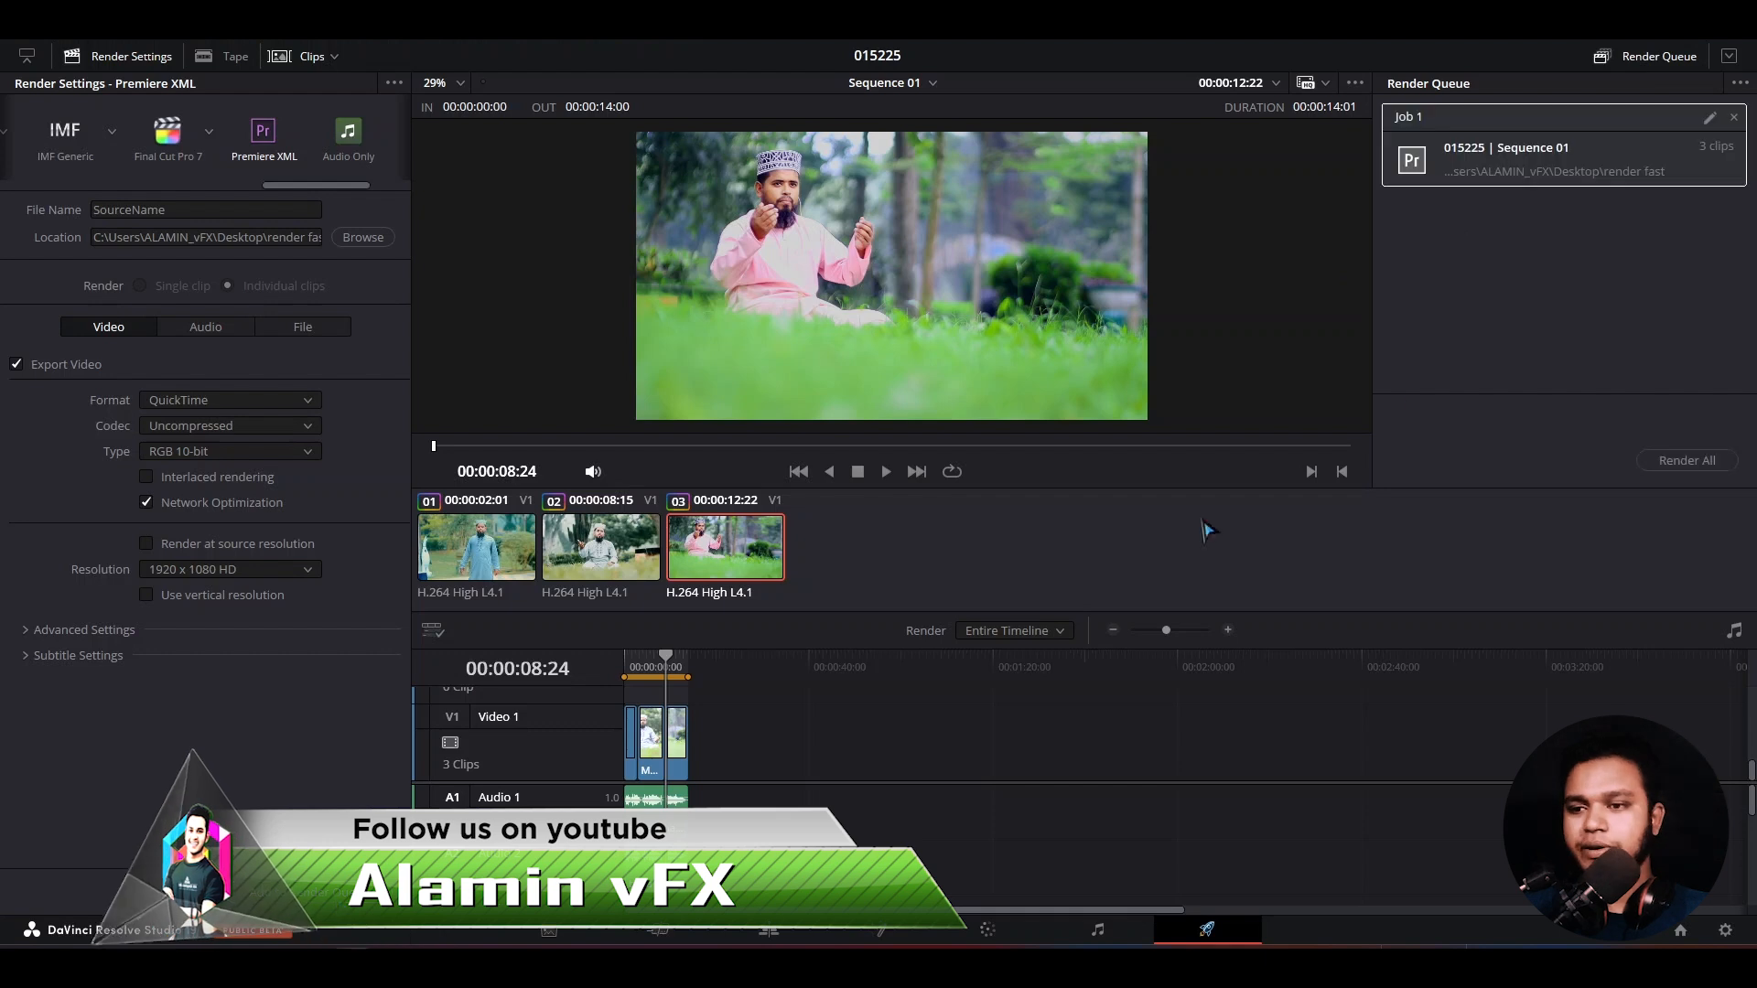
pyautogui.click(1700, 467)
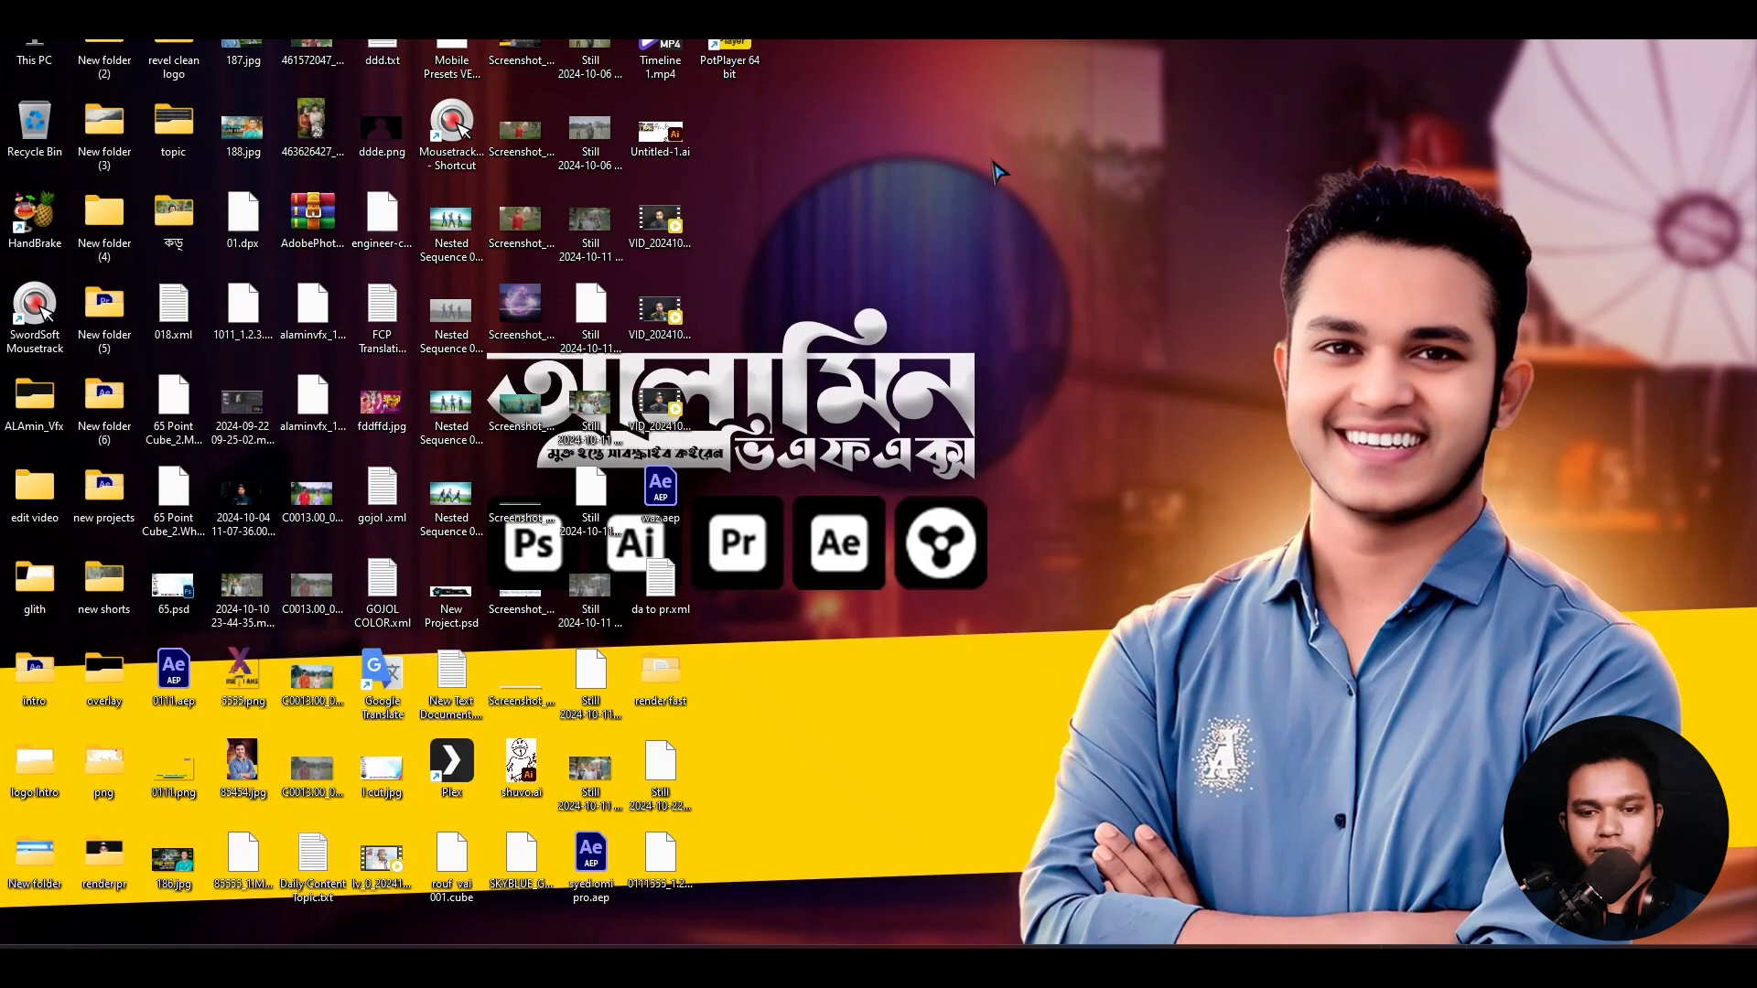
# - Refresh the desktop, minimize Resolve and open the "render fast" folder in File Explorer
pyautogui.rightClick(997, 170)
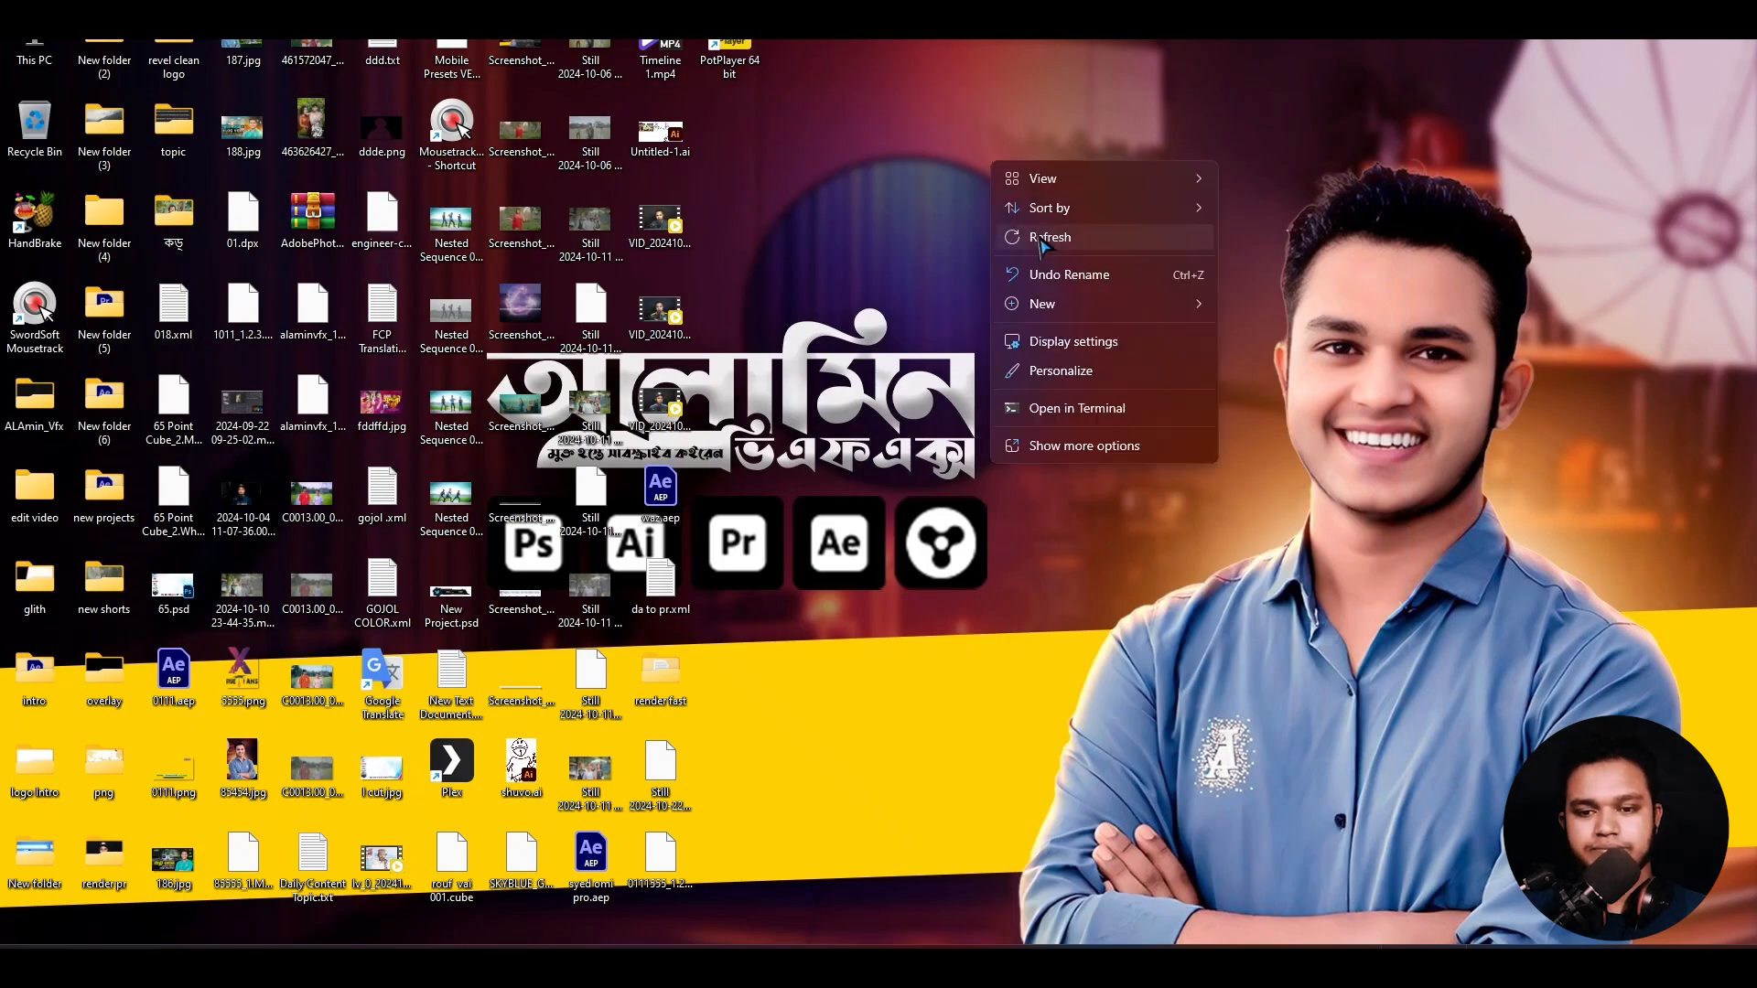
pyautogui.click(1011, 240)
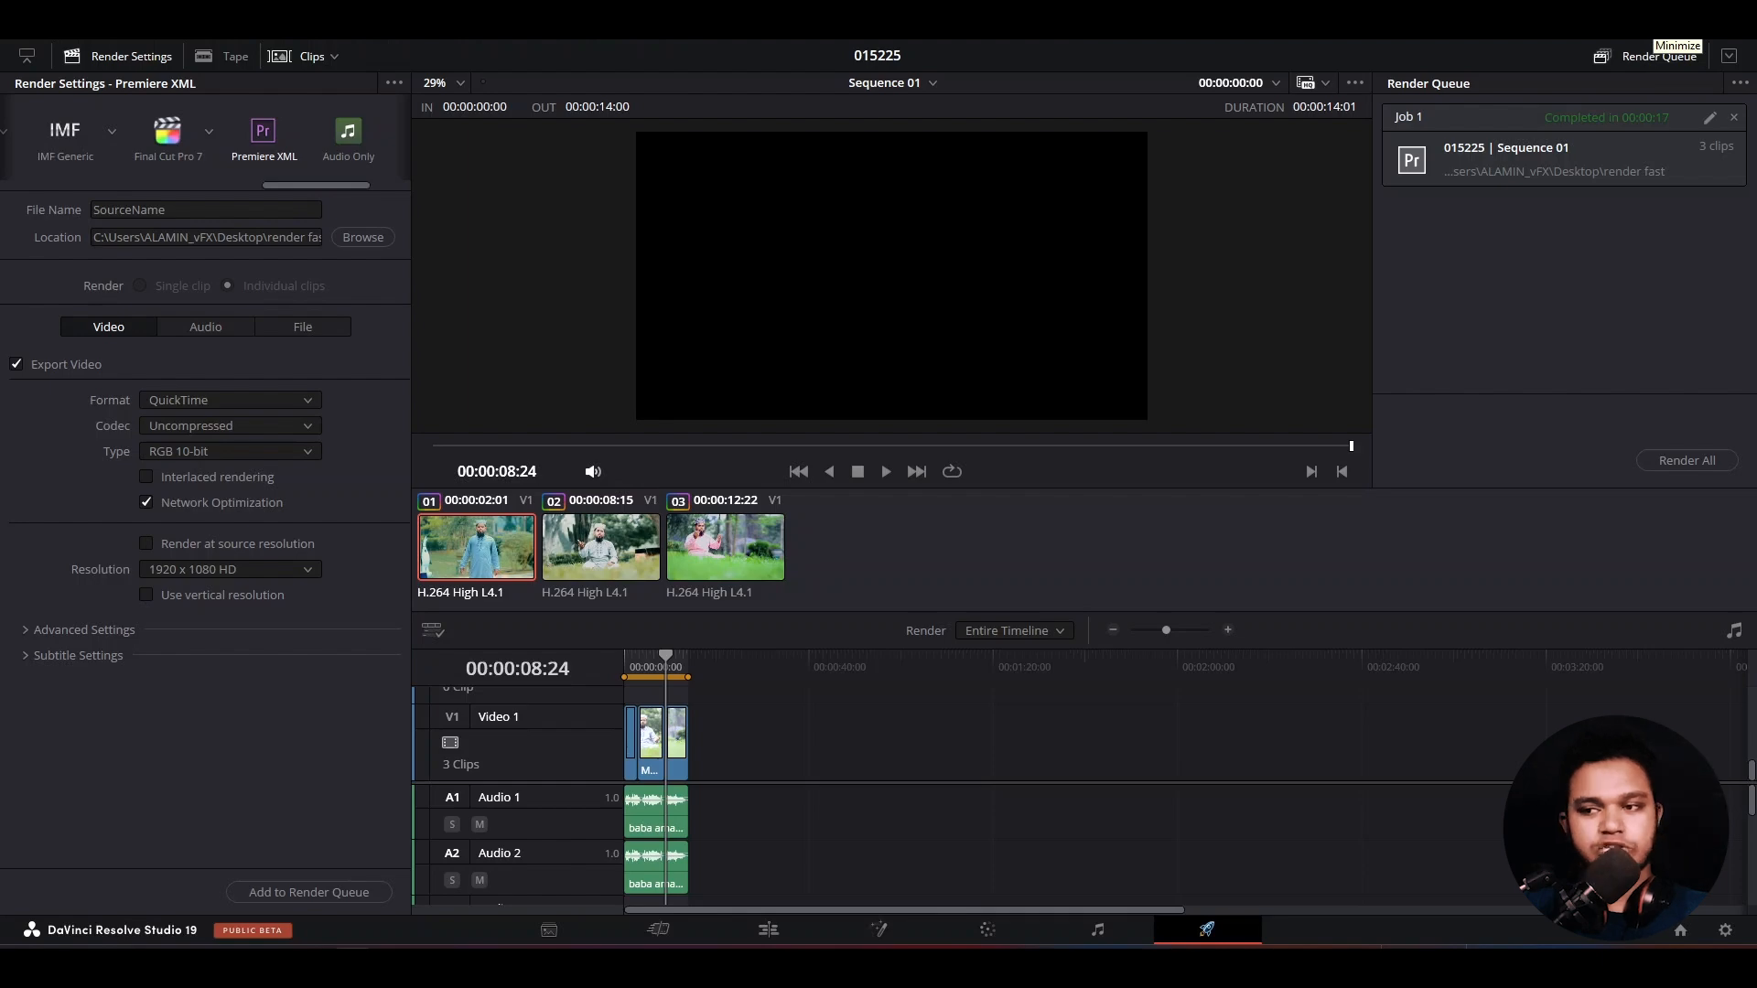
pyautogui.click(1654, 22)
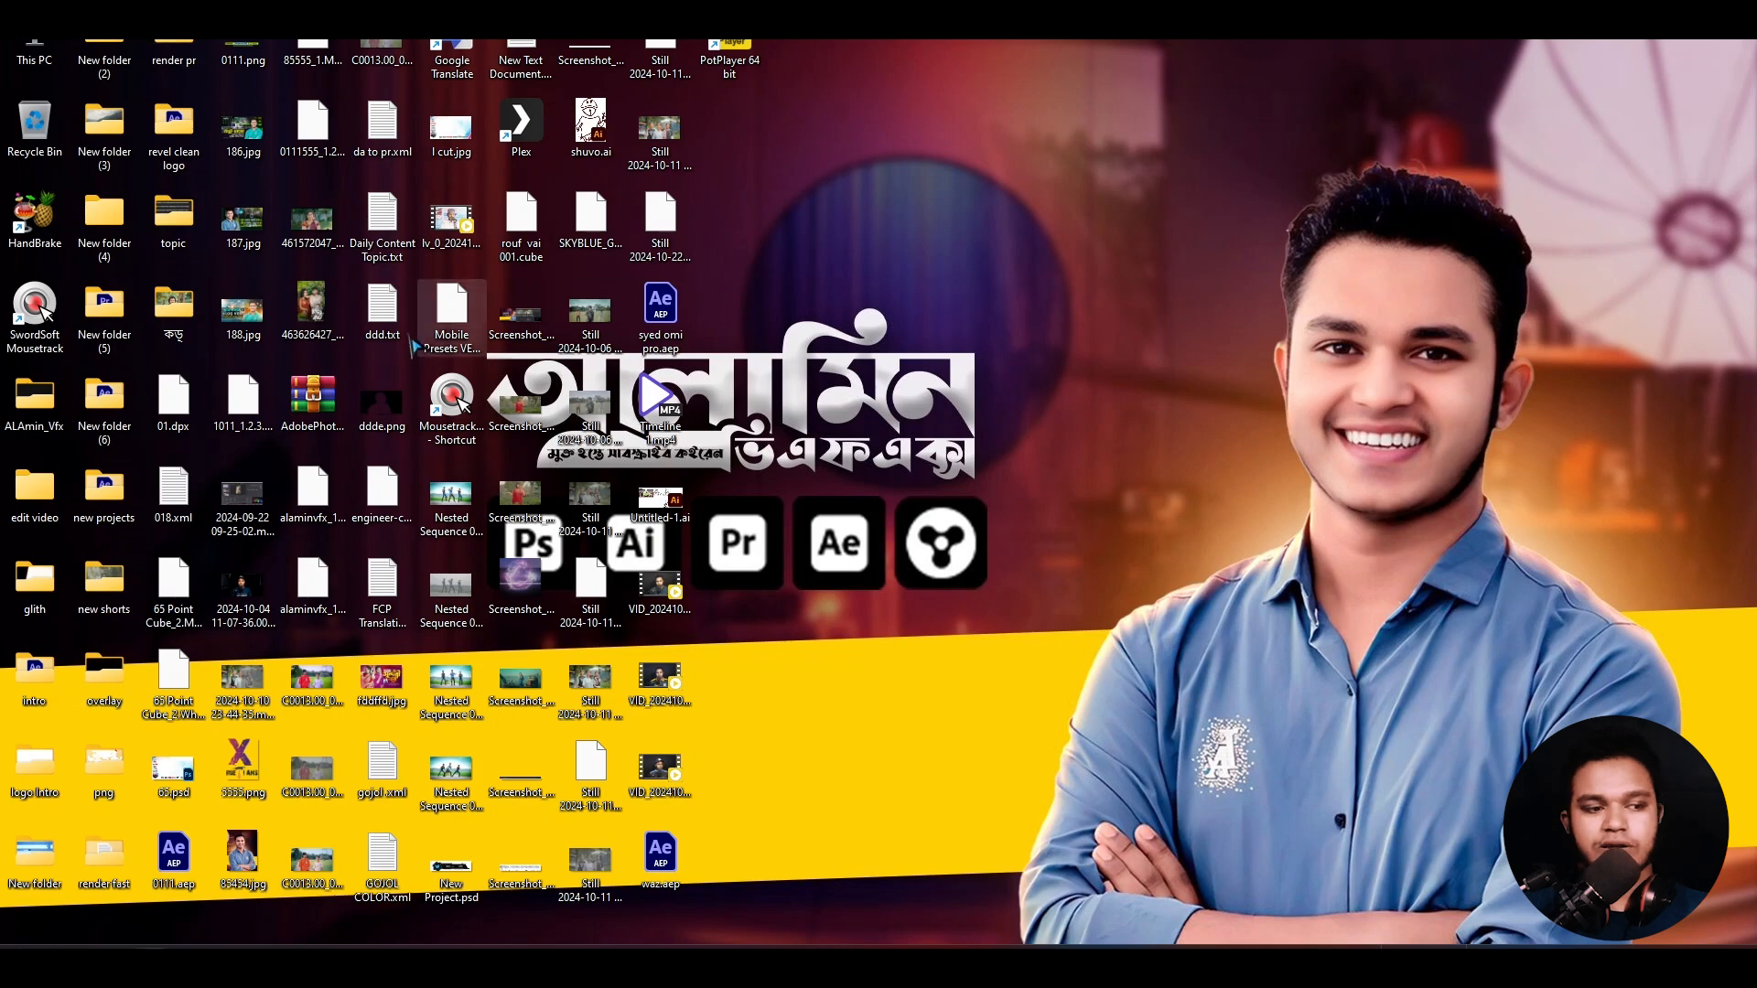
pyautogui.moveTo(0, 60); pyautogui.dragTo(911, 61)
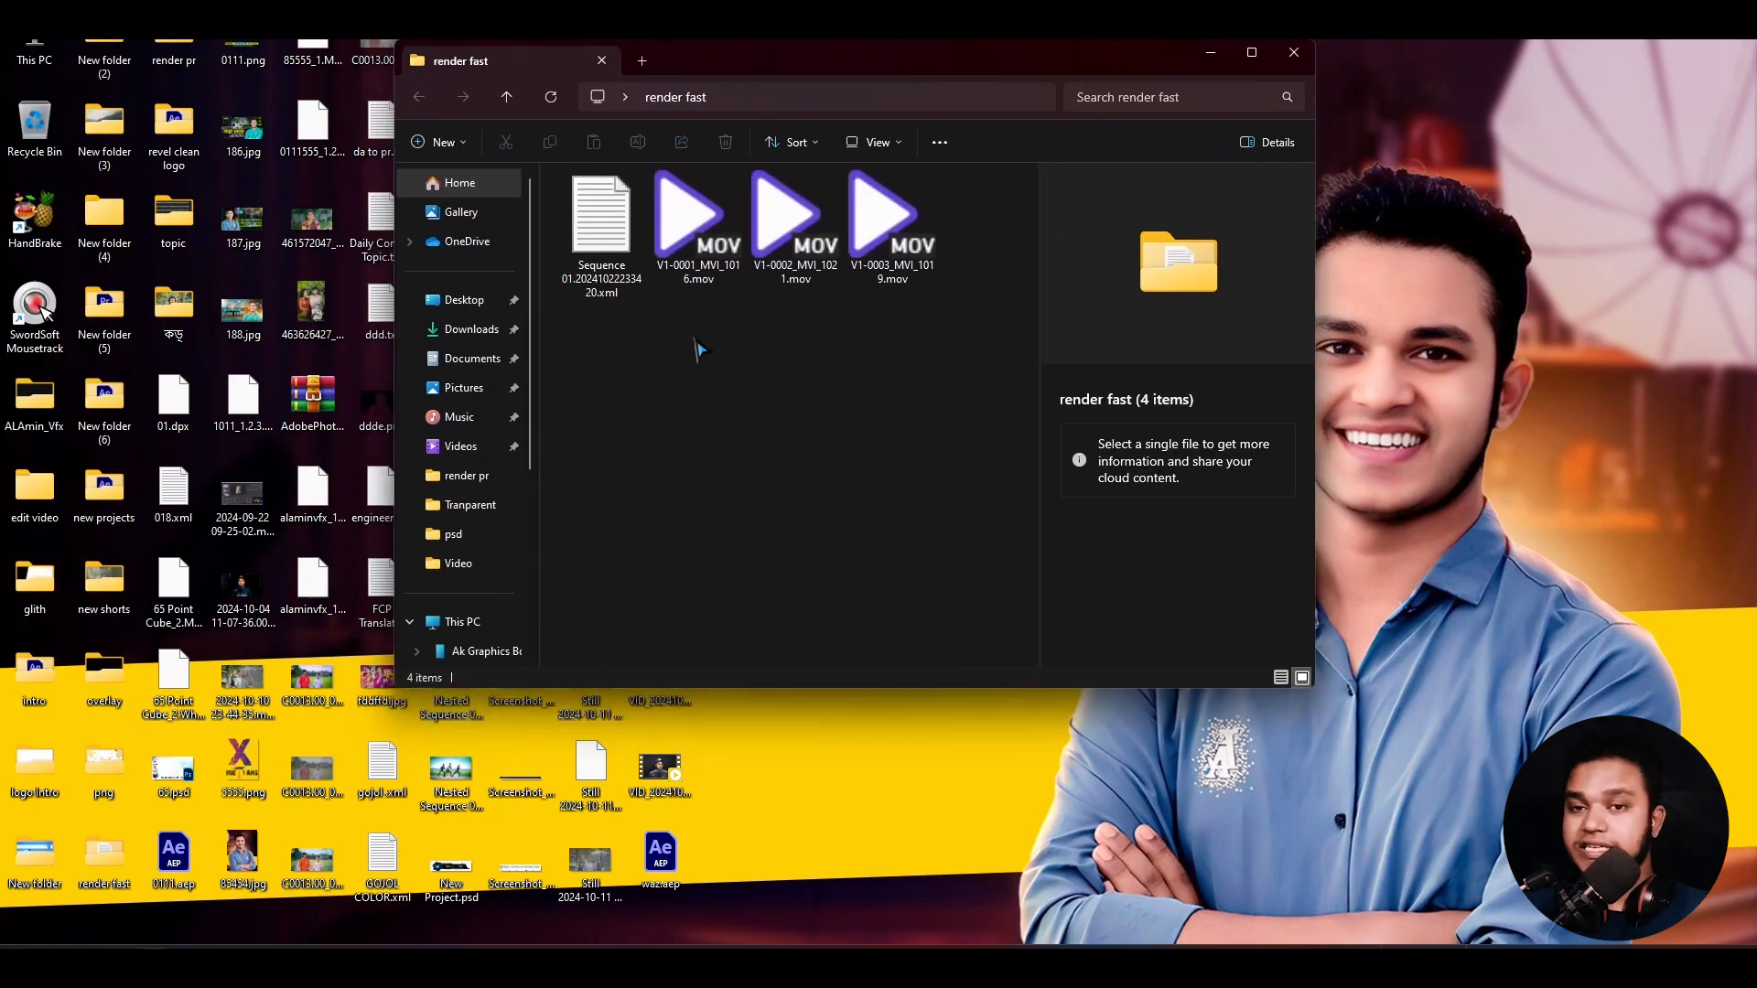
# - Examine the exported sequence XML and the rendered clip files in the "render fast" folder
pyautogui.moveTo(699, 348); pyautogui.dragTo(956, 267)
pyautogui.click(604, 236)
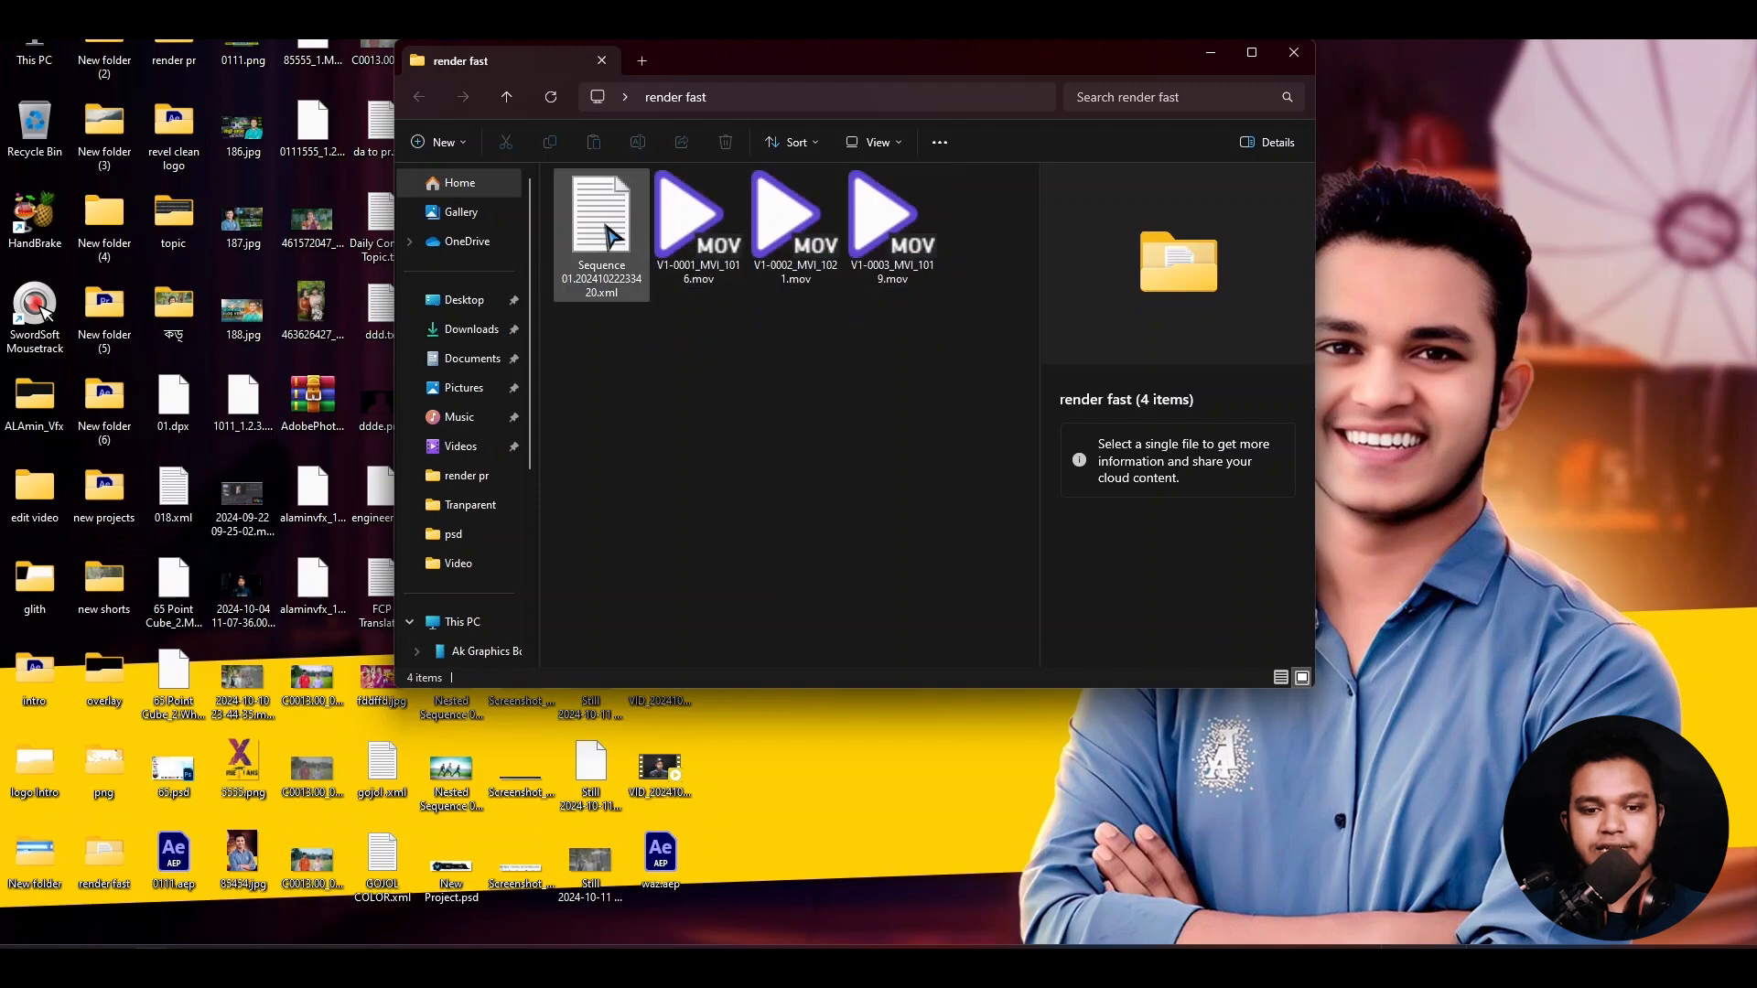
pyautogui.click(758, 366)
pyautogui.click(607, 256)
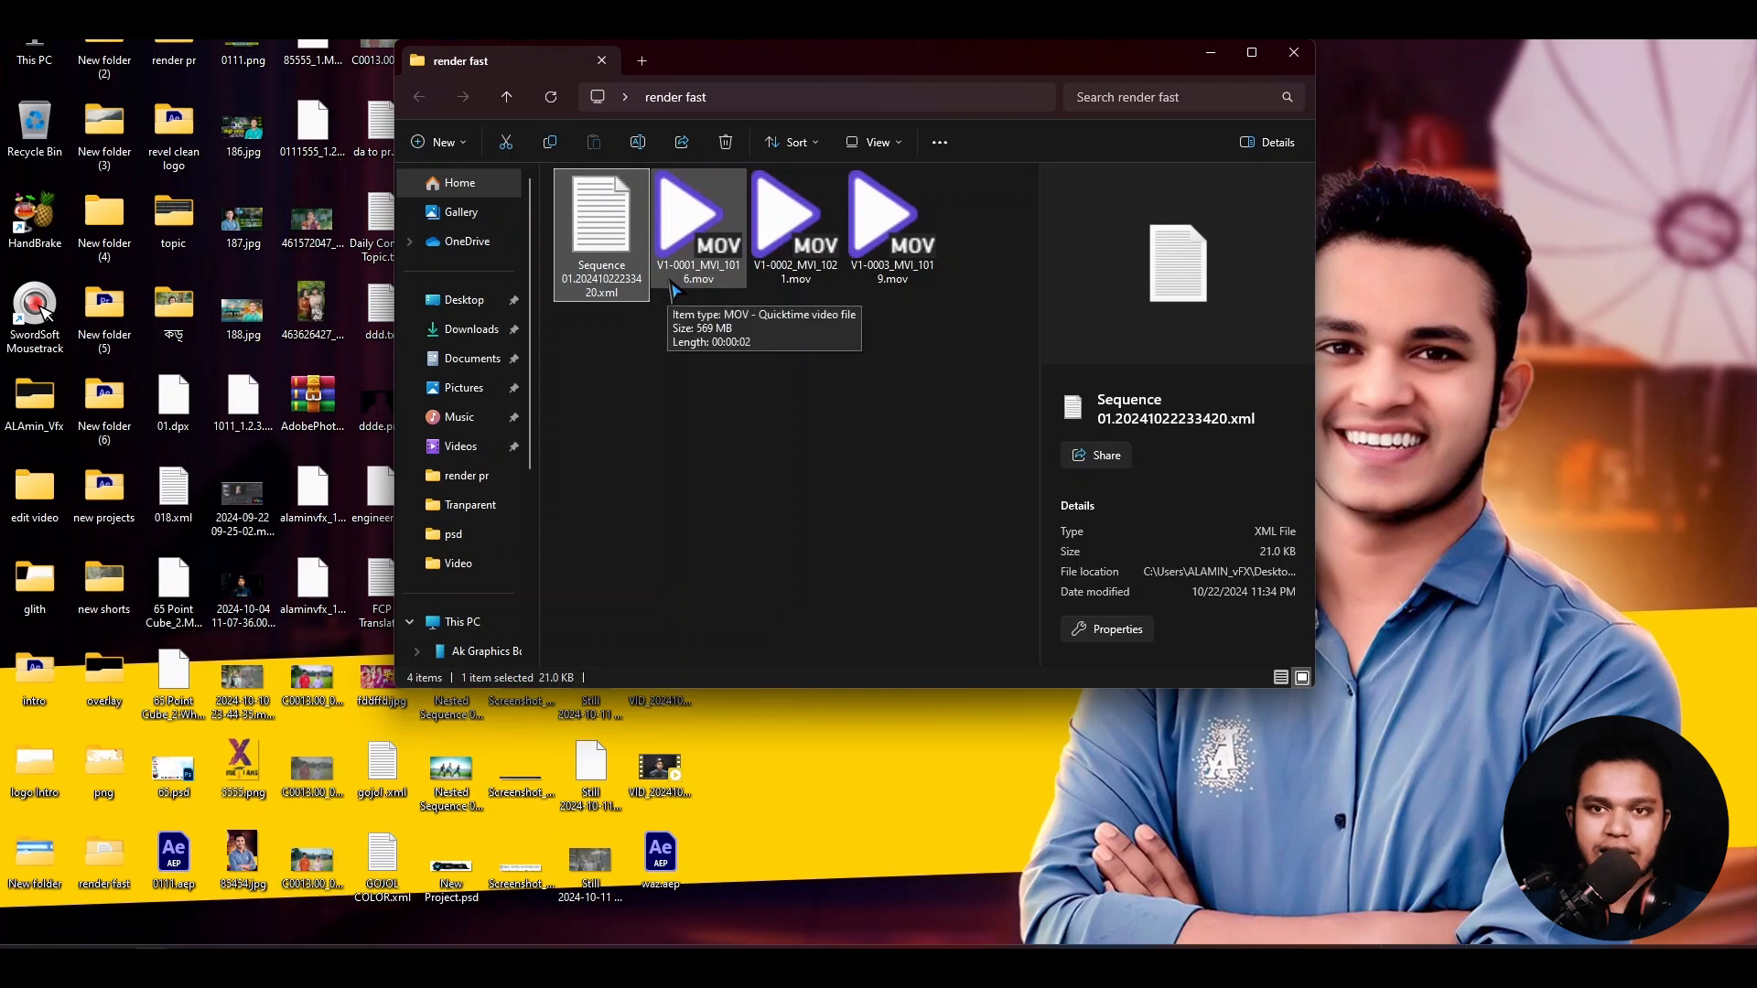
# - Switch to Premiere Pro, play Sequence 01 through the first adjustment layer transition and save the project
pyautogui.click(929, 596)
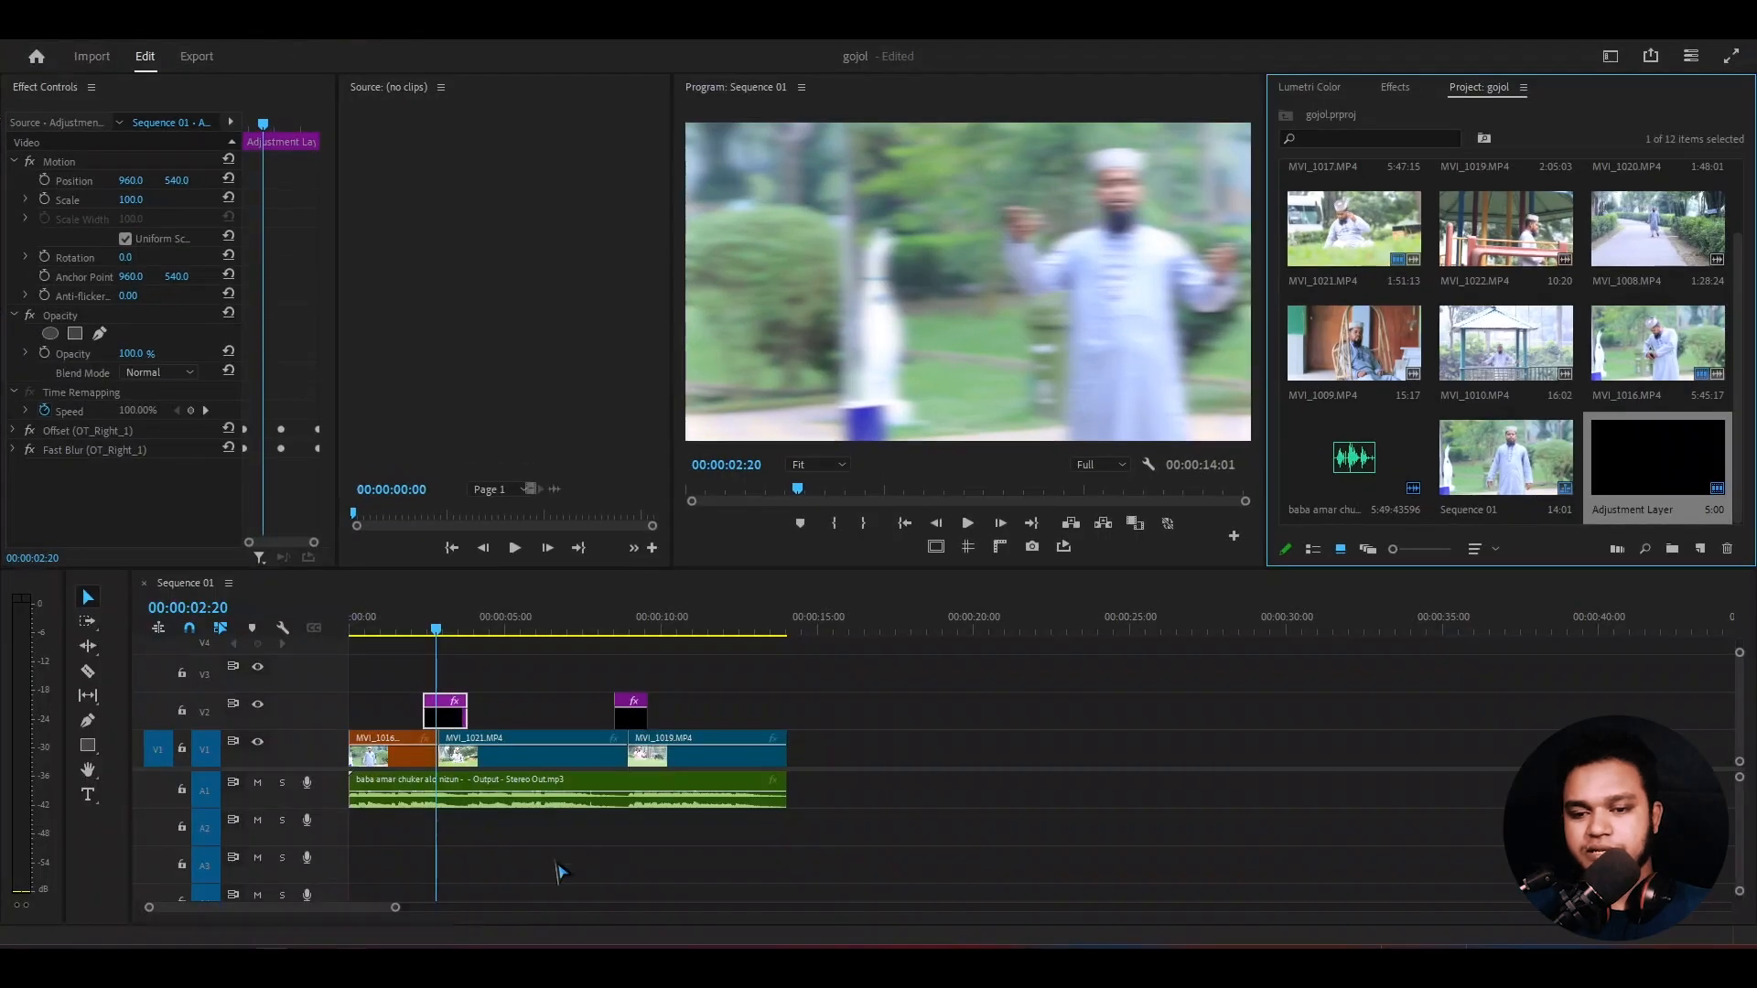
pyautogui.moveTo(462, 630); pyautogui.dragTo(547, 637)
pyautogui.click(540, 632)
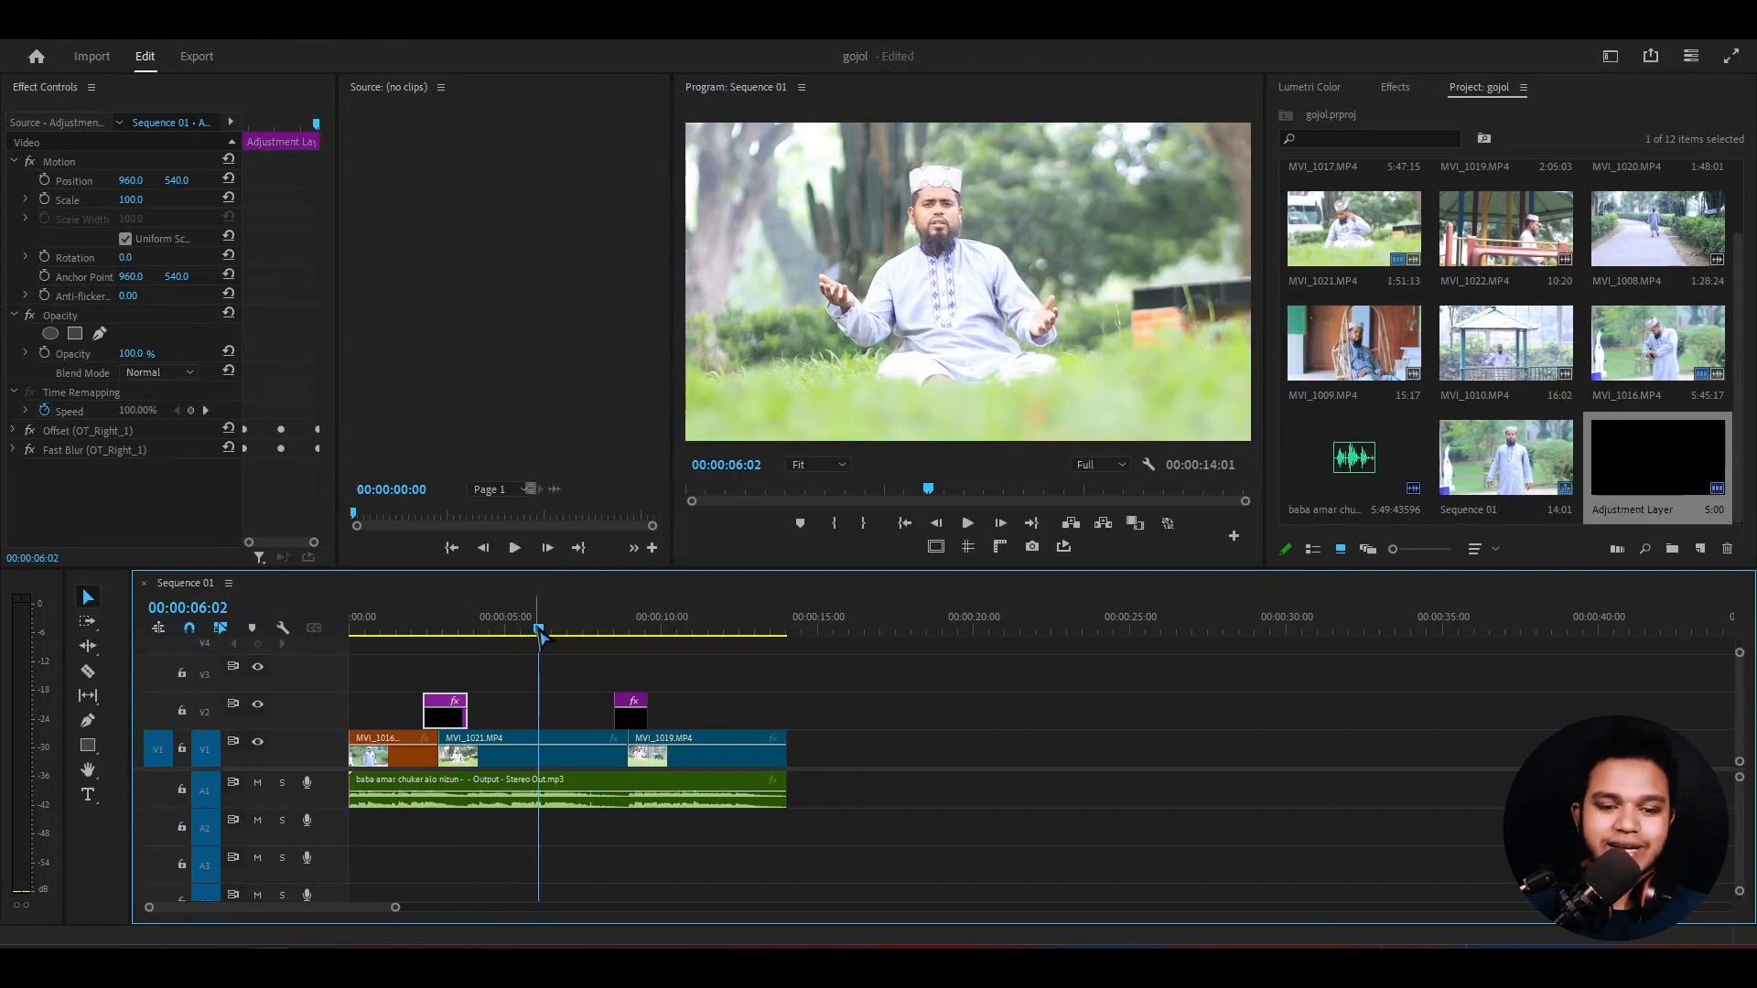
pyautogui.moveTo(540, 627); pyautogui.dragTo(377, 625)
pyautogui.press('space')
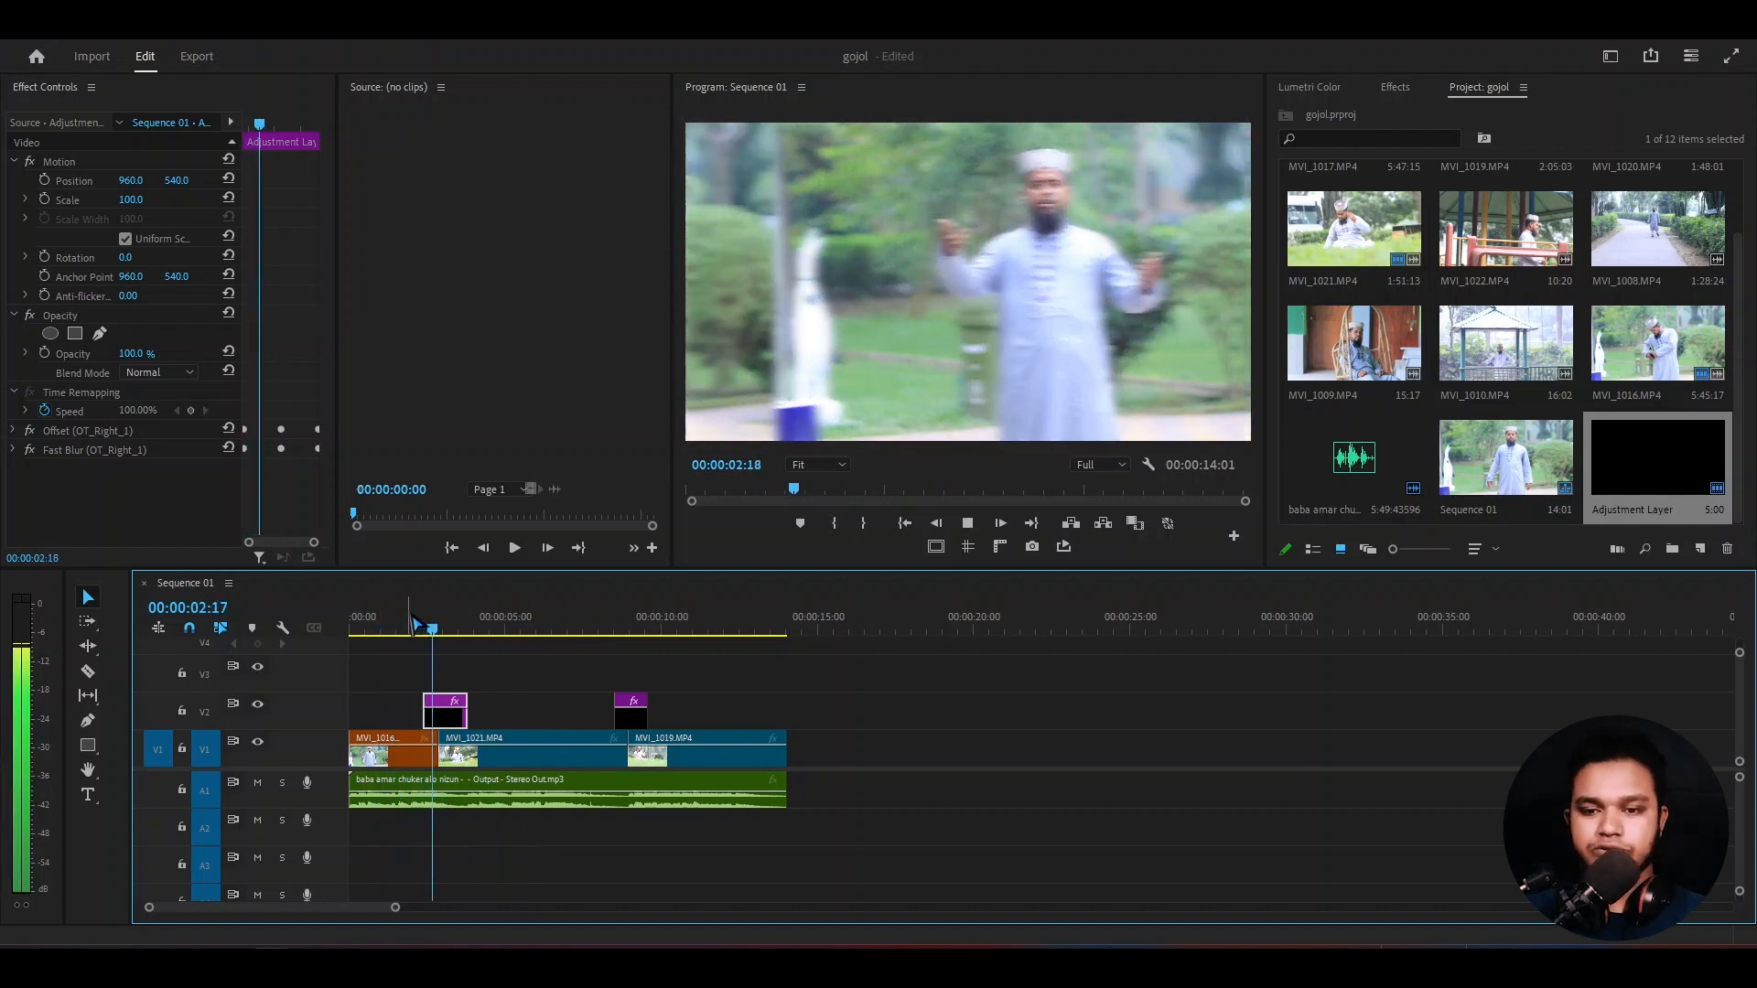
pyautogui.hotkey('ctrl', 's')
# - Play Sequence 01 through the second adjustment layer transition, between clips MVI_1021 and MVI_1019
pyautogui.click(615, 633)
pyautogui.press('space')
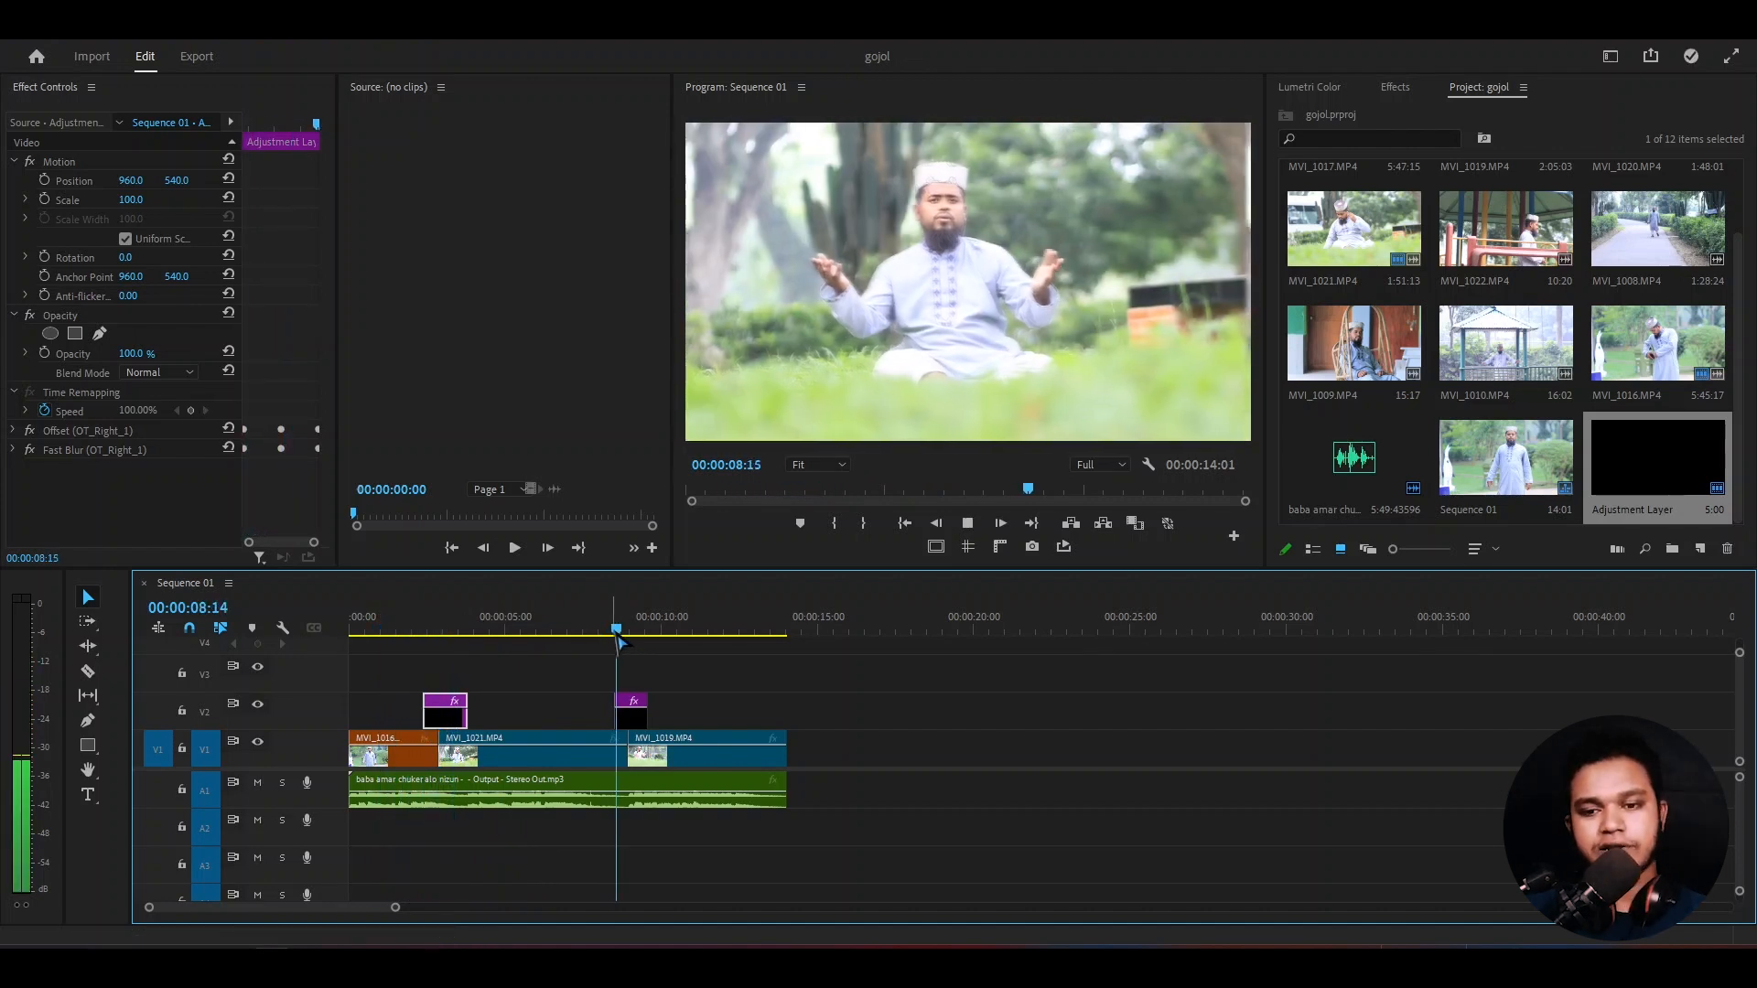
pyautogui.press('space')
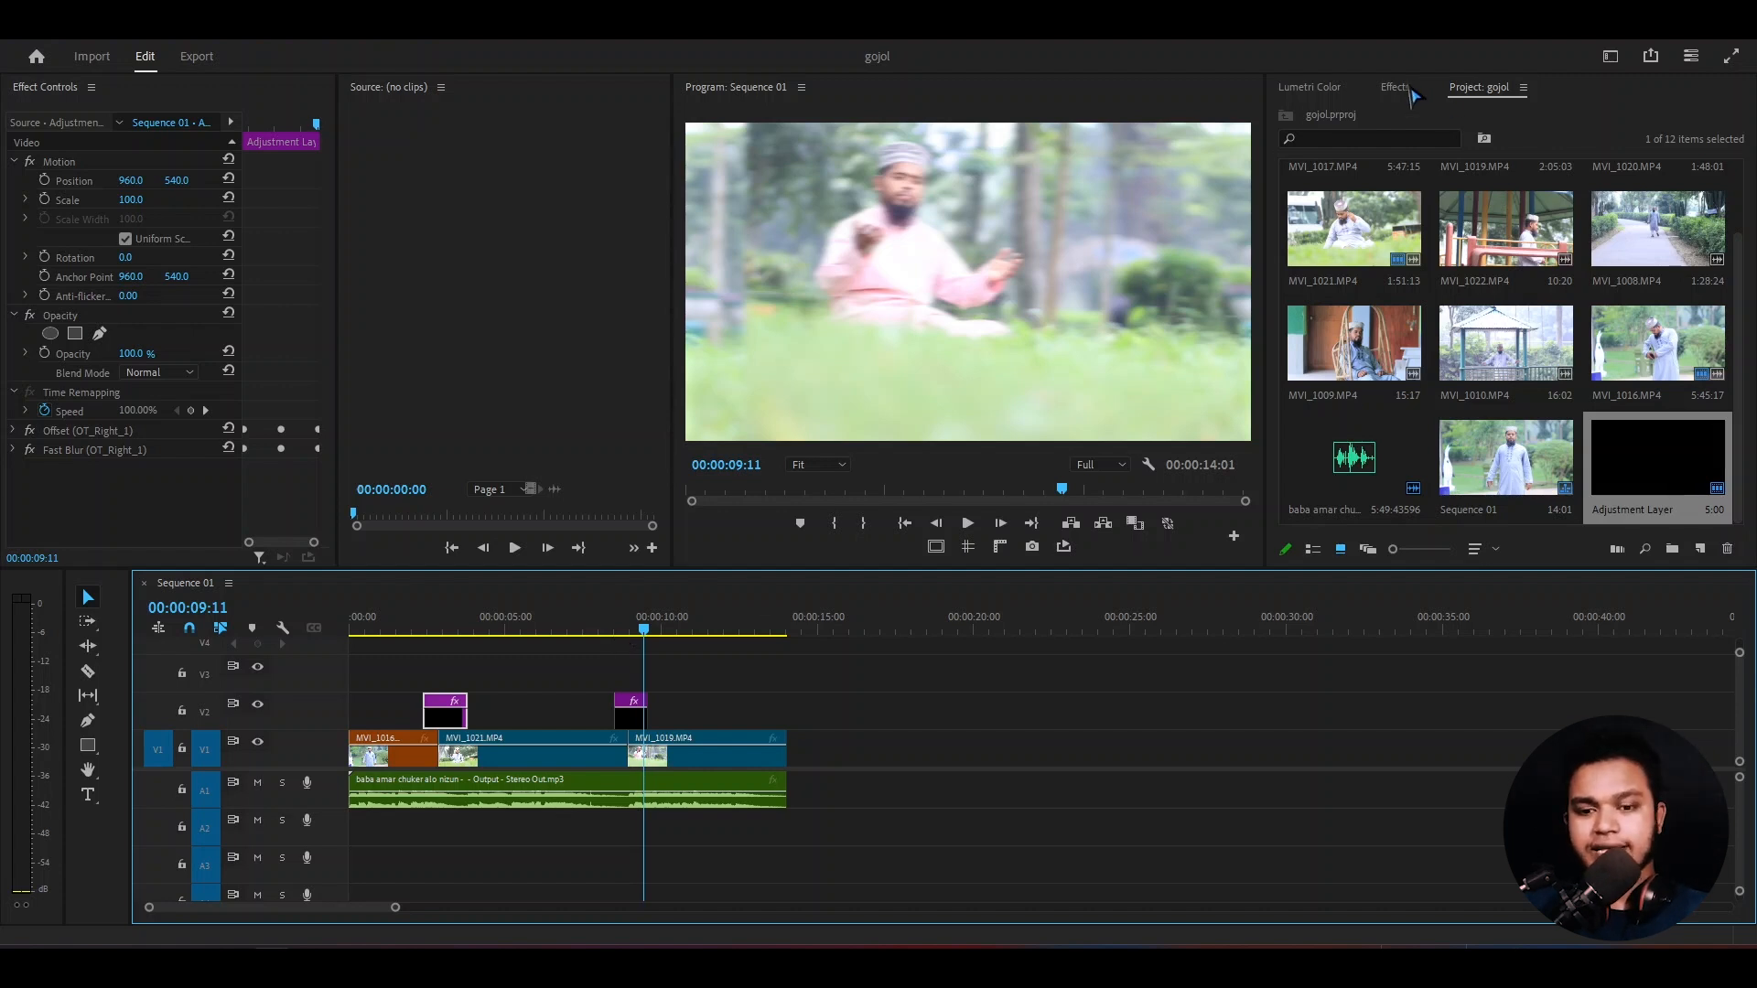
# - Create a new bin in the gojol project, keeping the default name
pyautogui.click(1684, 560)
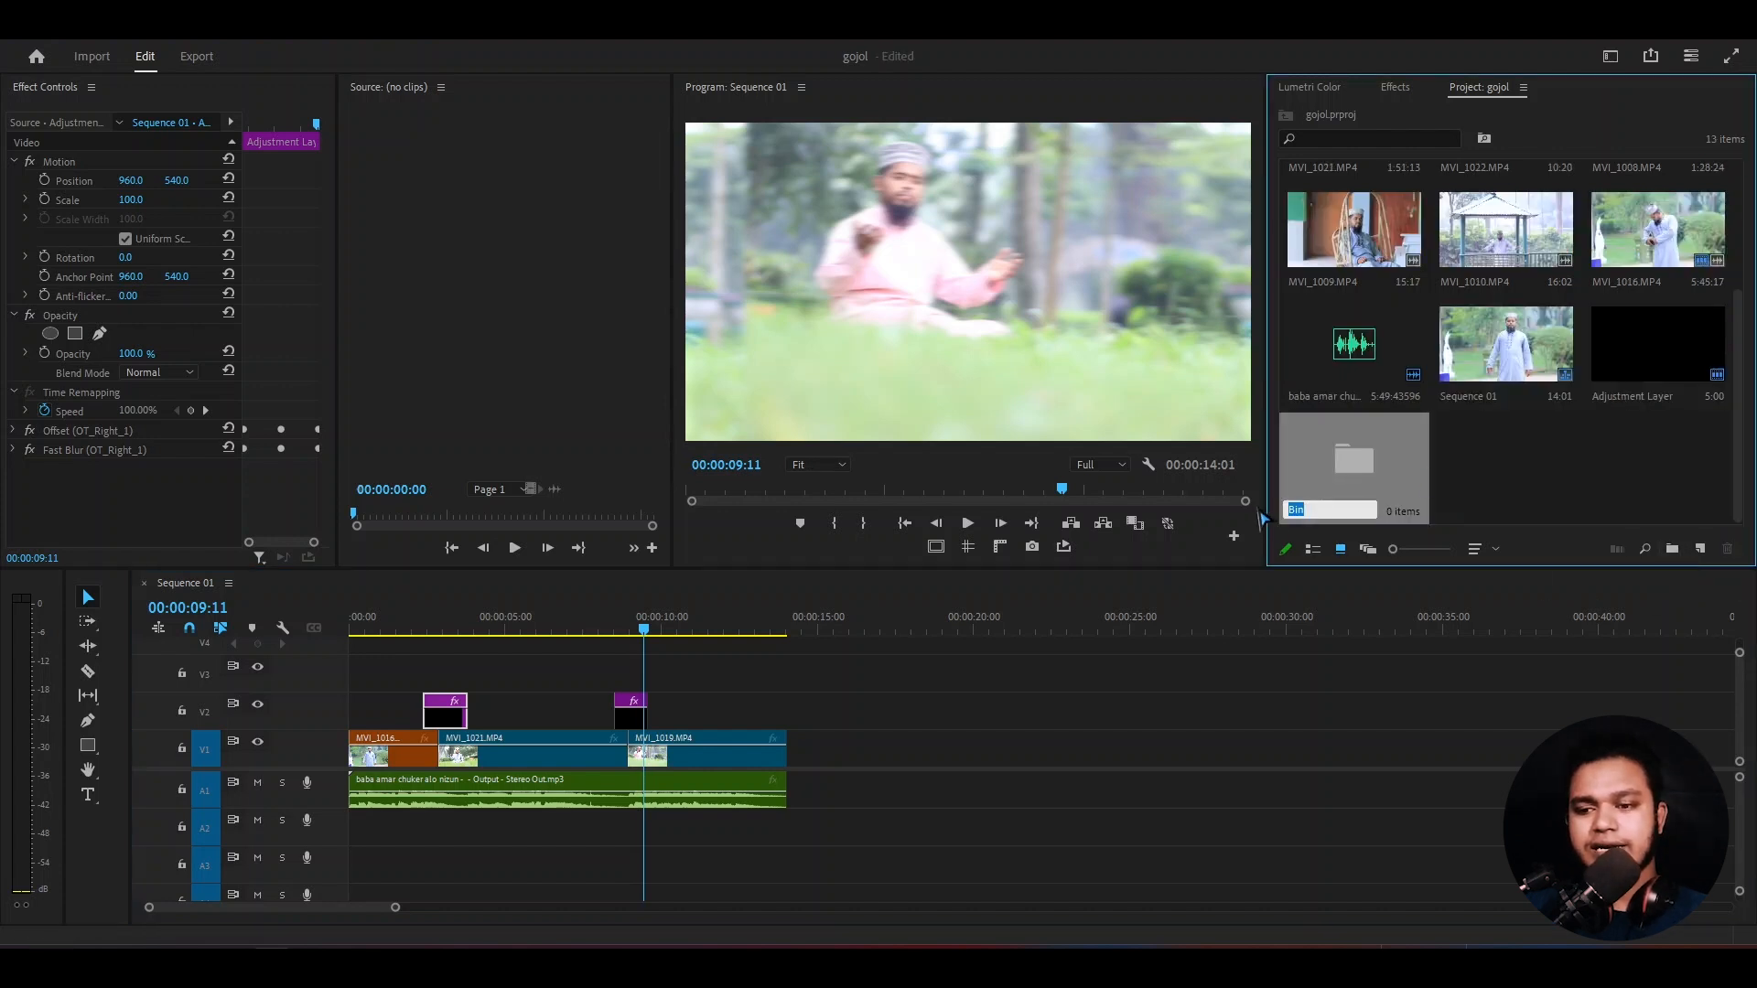
pyautogui.click(1473, 481)
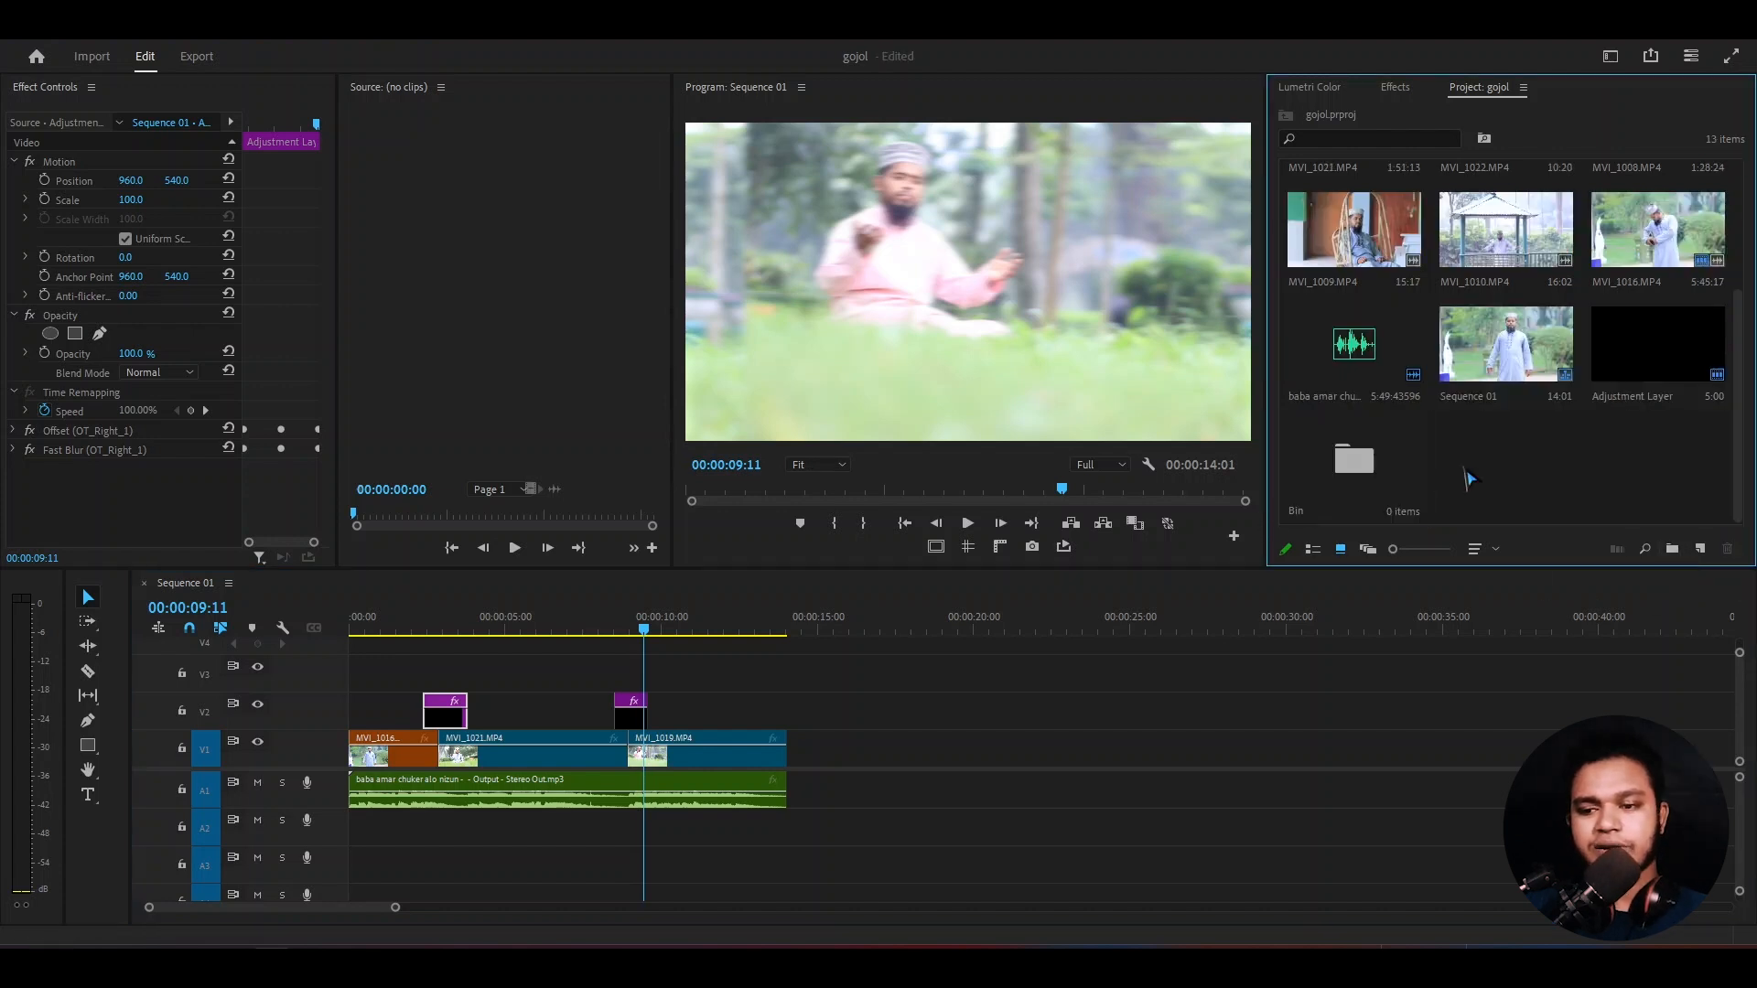
# - Import Sequence 01.20241022233420.xml from the render fast folder into the new bin
pyautogui.doubleClick(1345, 472)
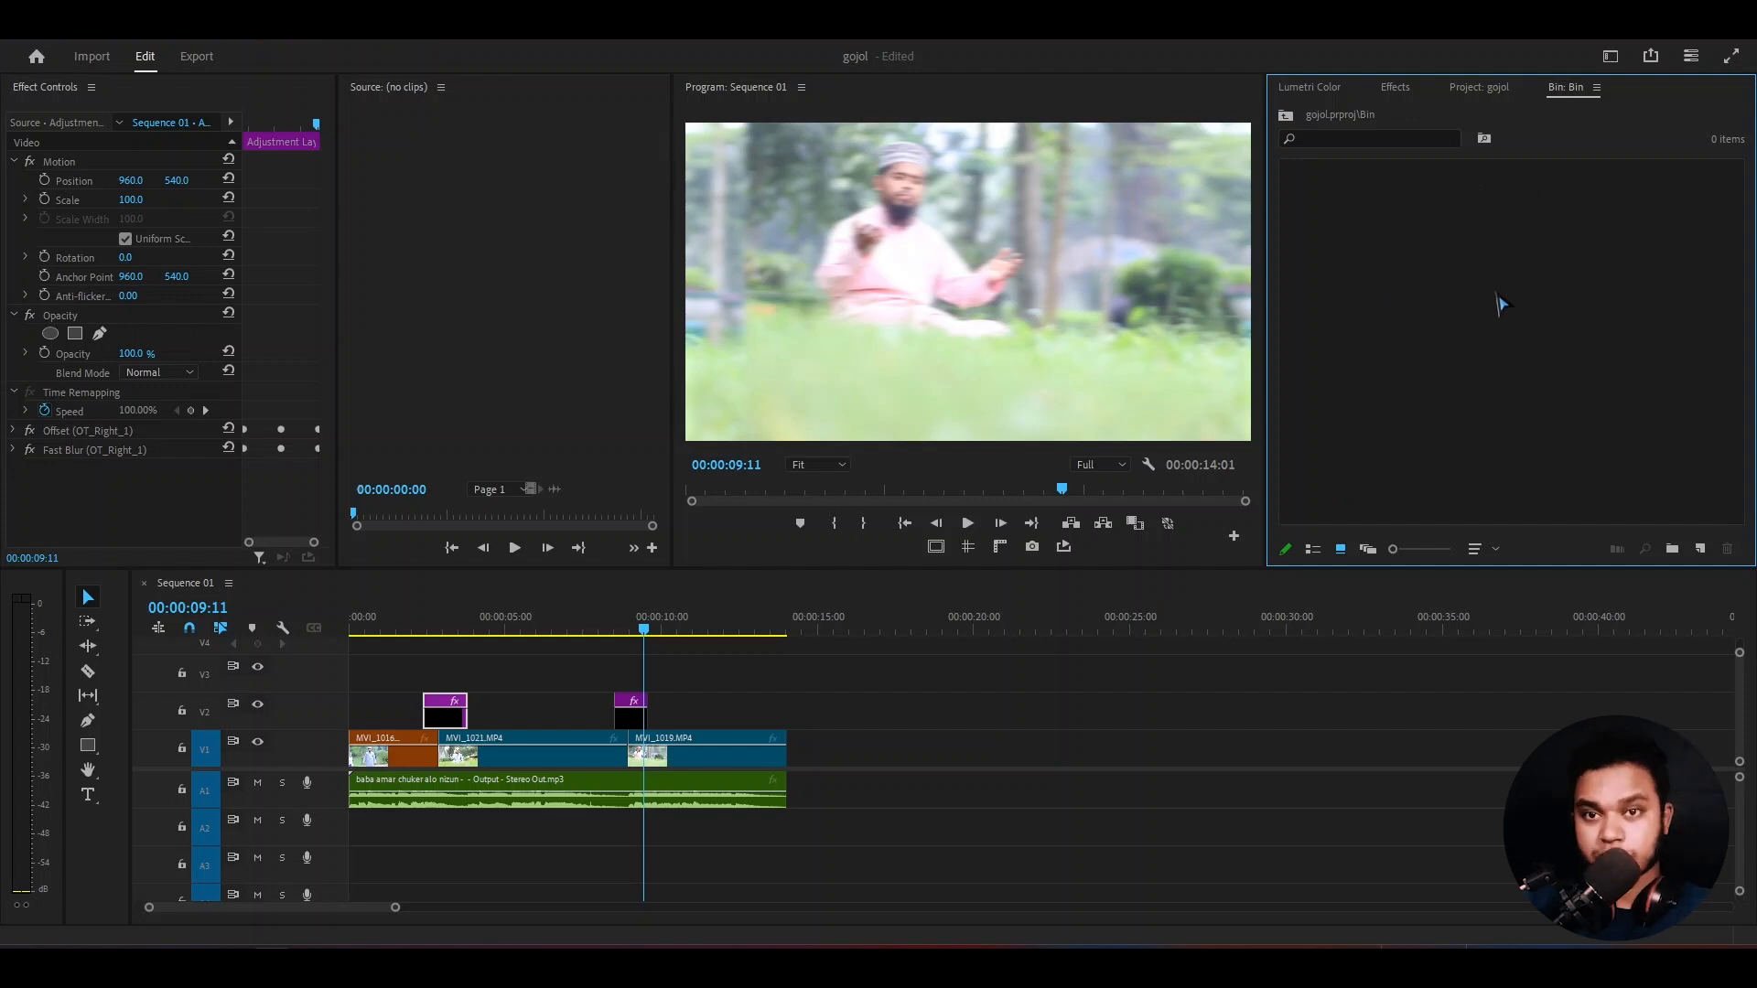
pyautogui.doubleClick(1441, 282)
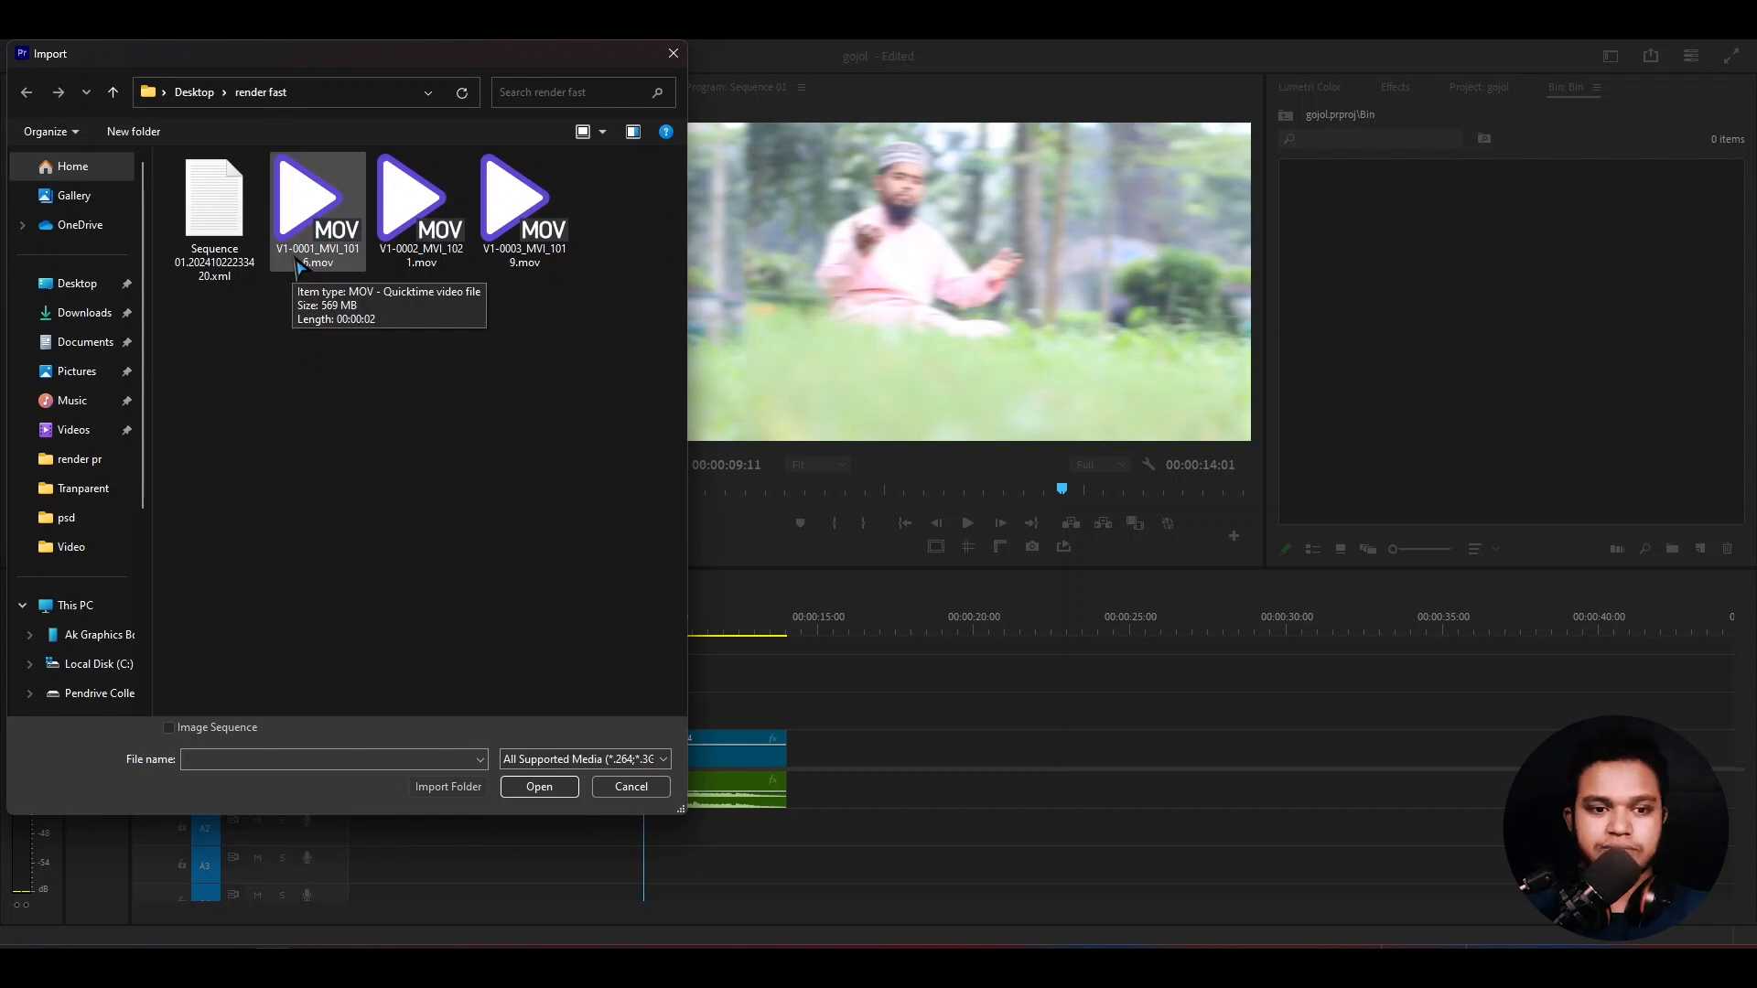
pyautogui.click(193, 263)
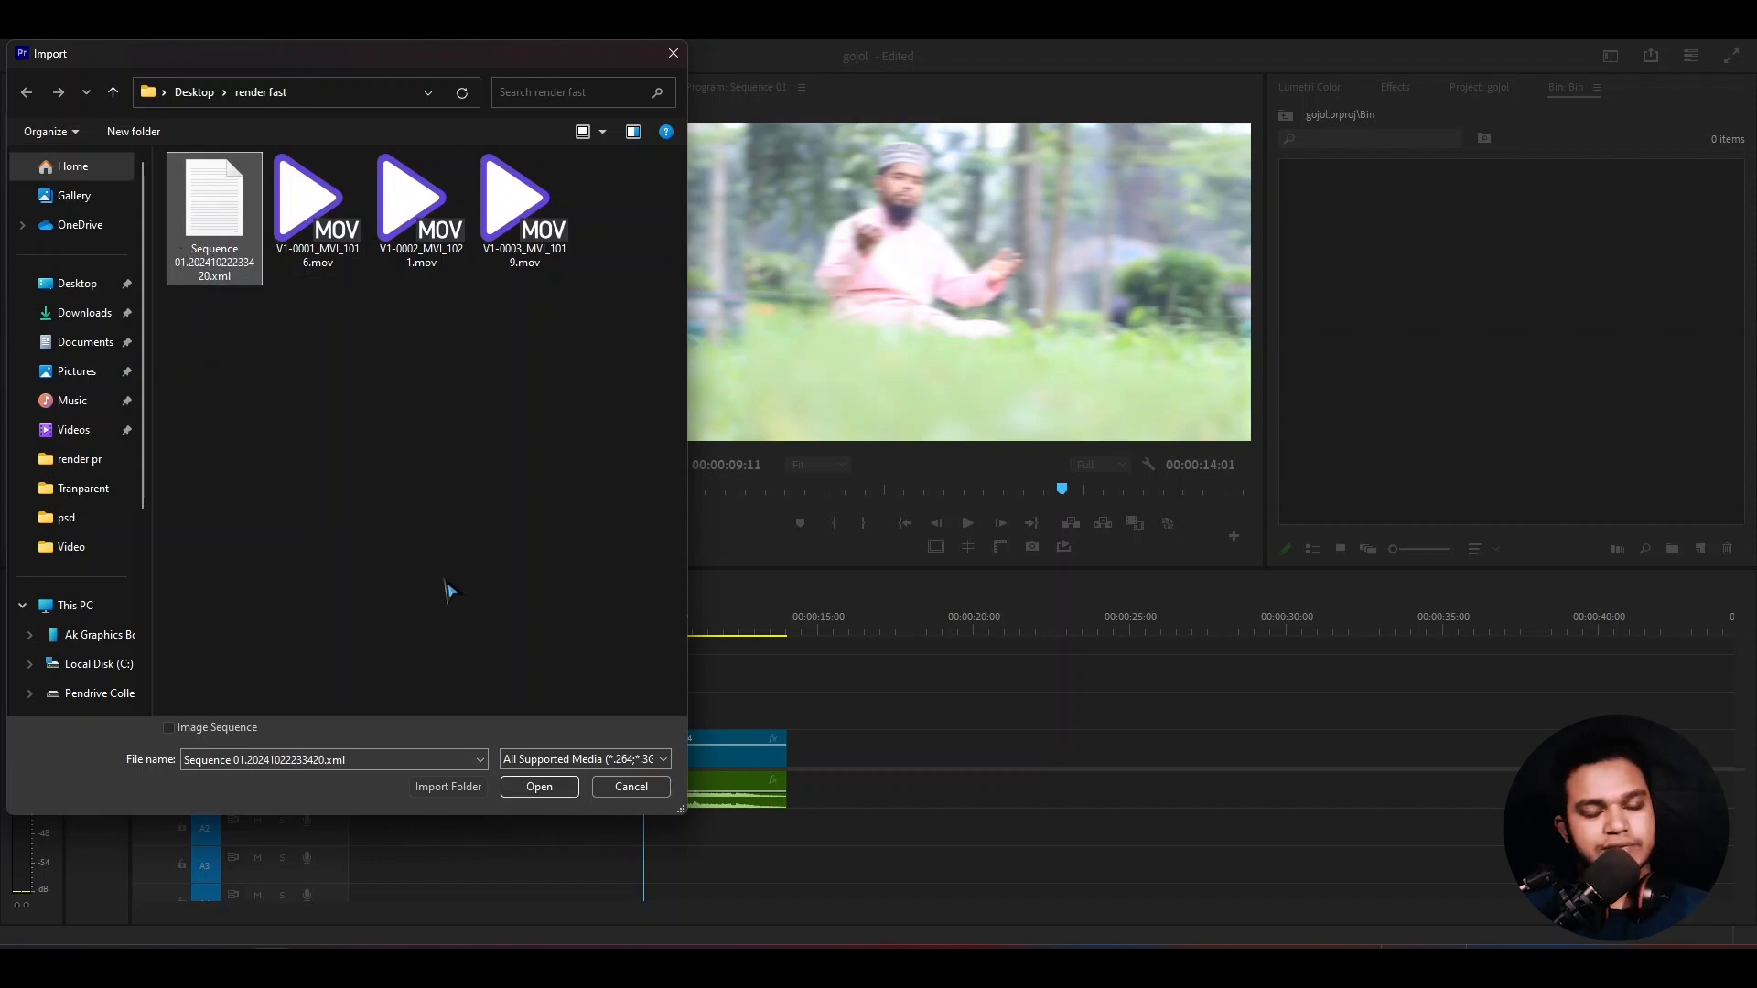
pyautogui.click(539, 787)
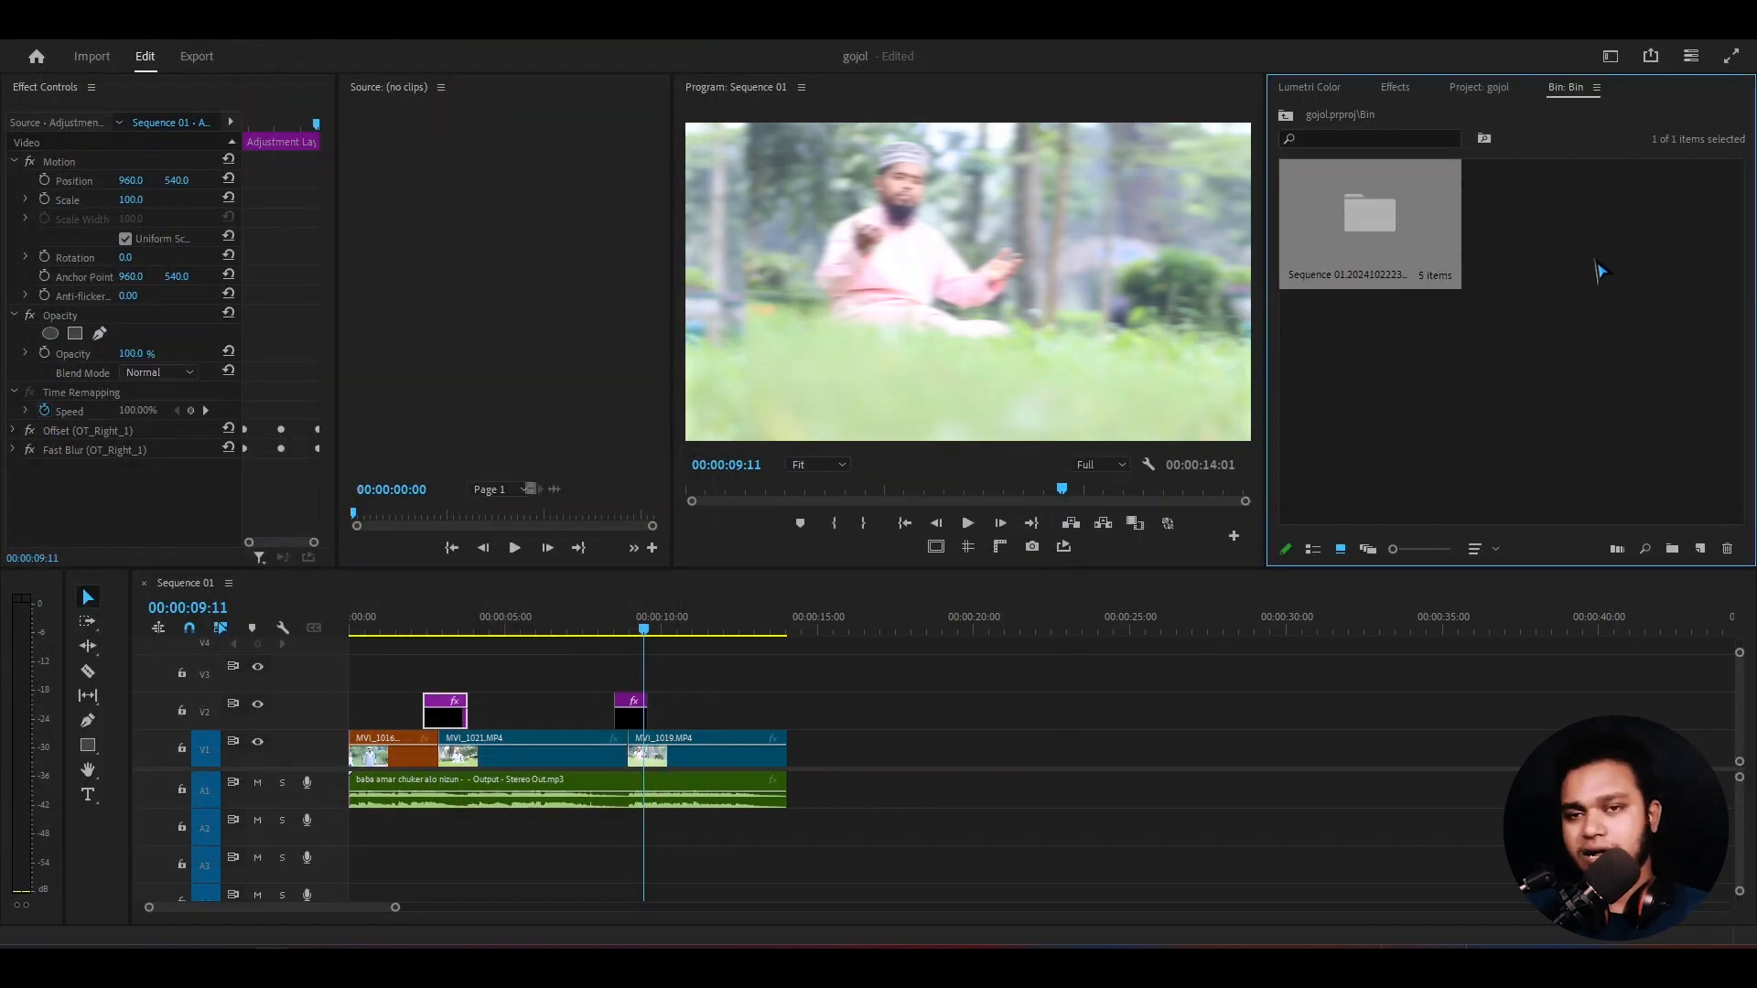
# - Open the imported bin and load Sequence 01 (Resolve) in the timeline
pyautogui.doubleClick(1354, 226)
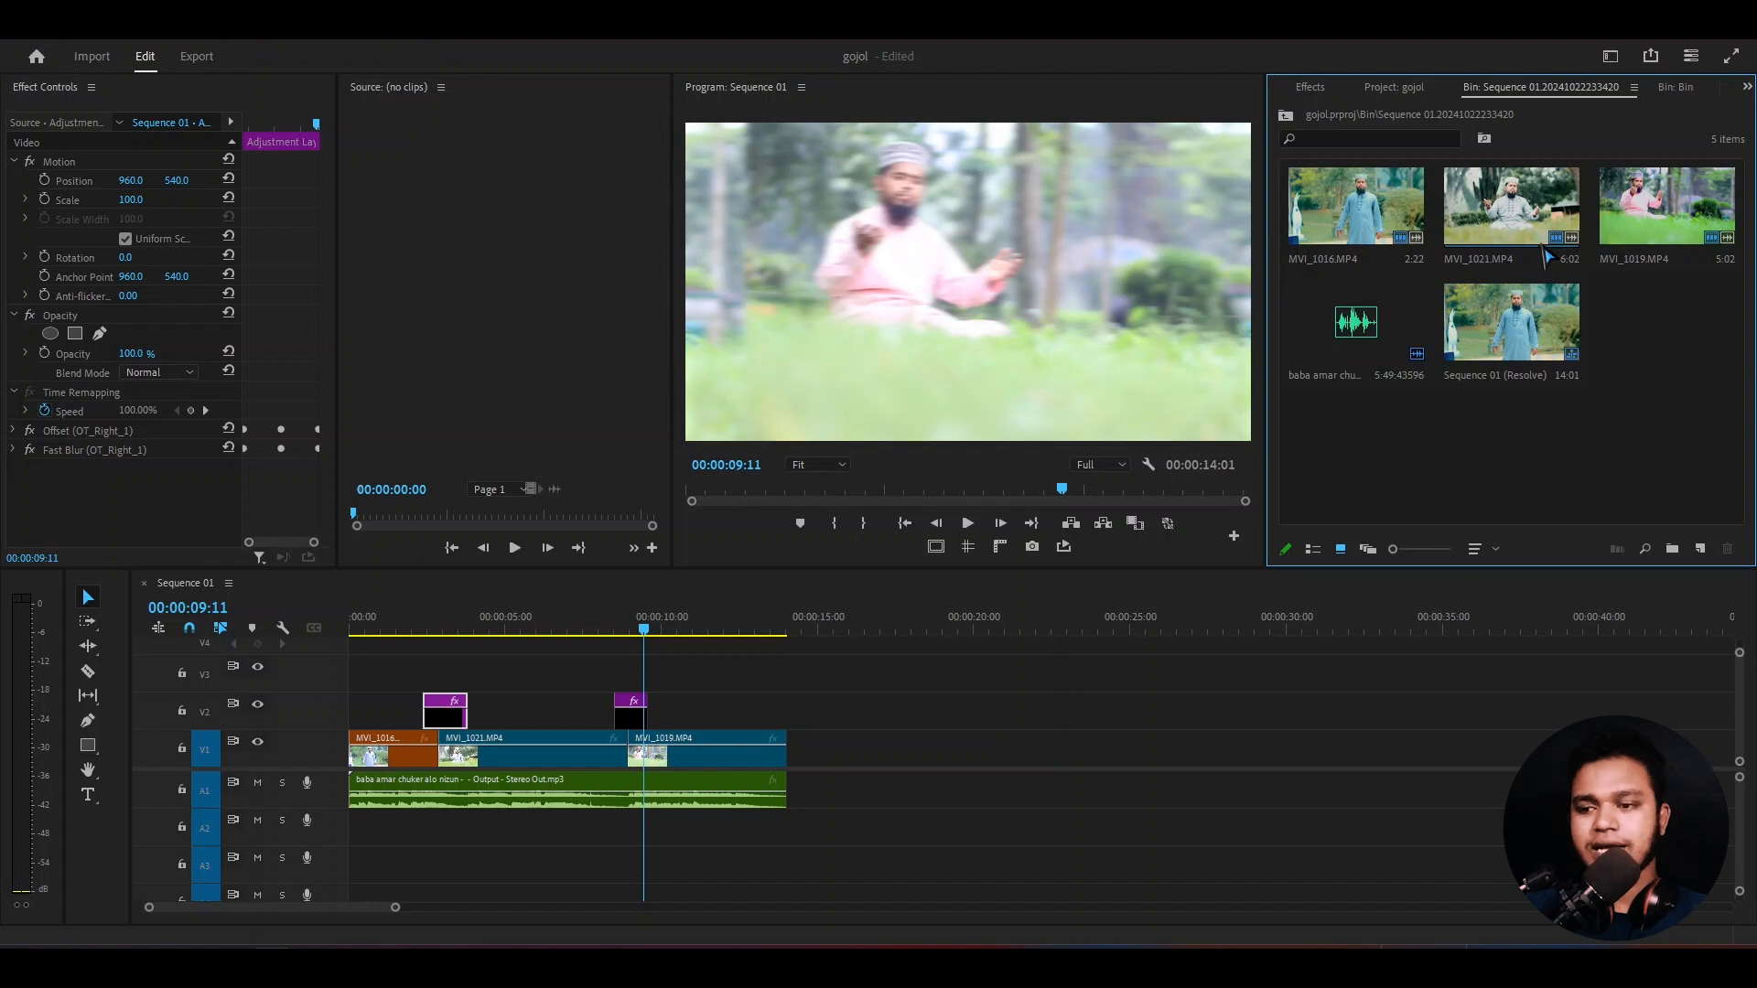
pyautogui.moveTo(1493, 386)
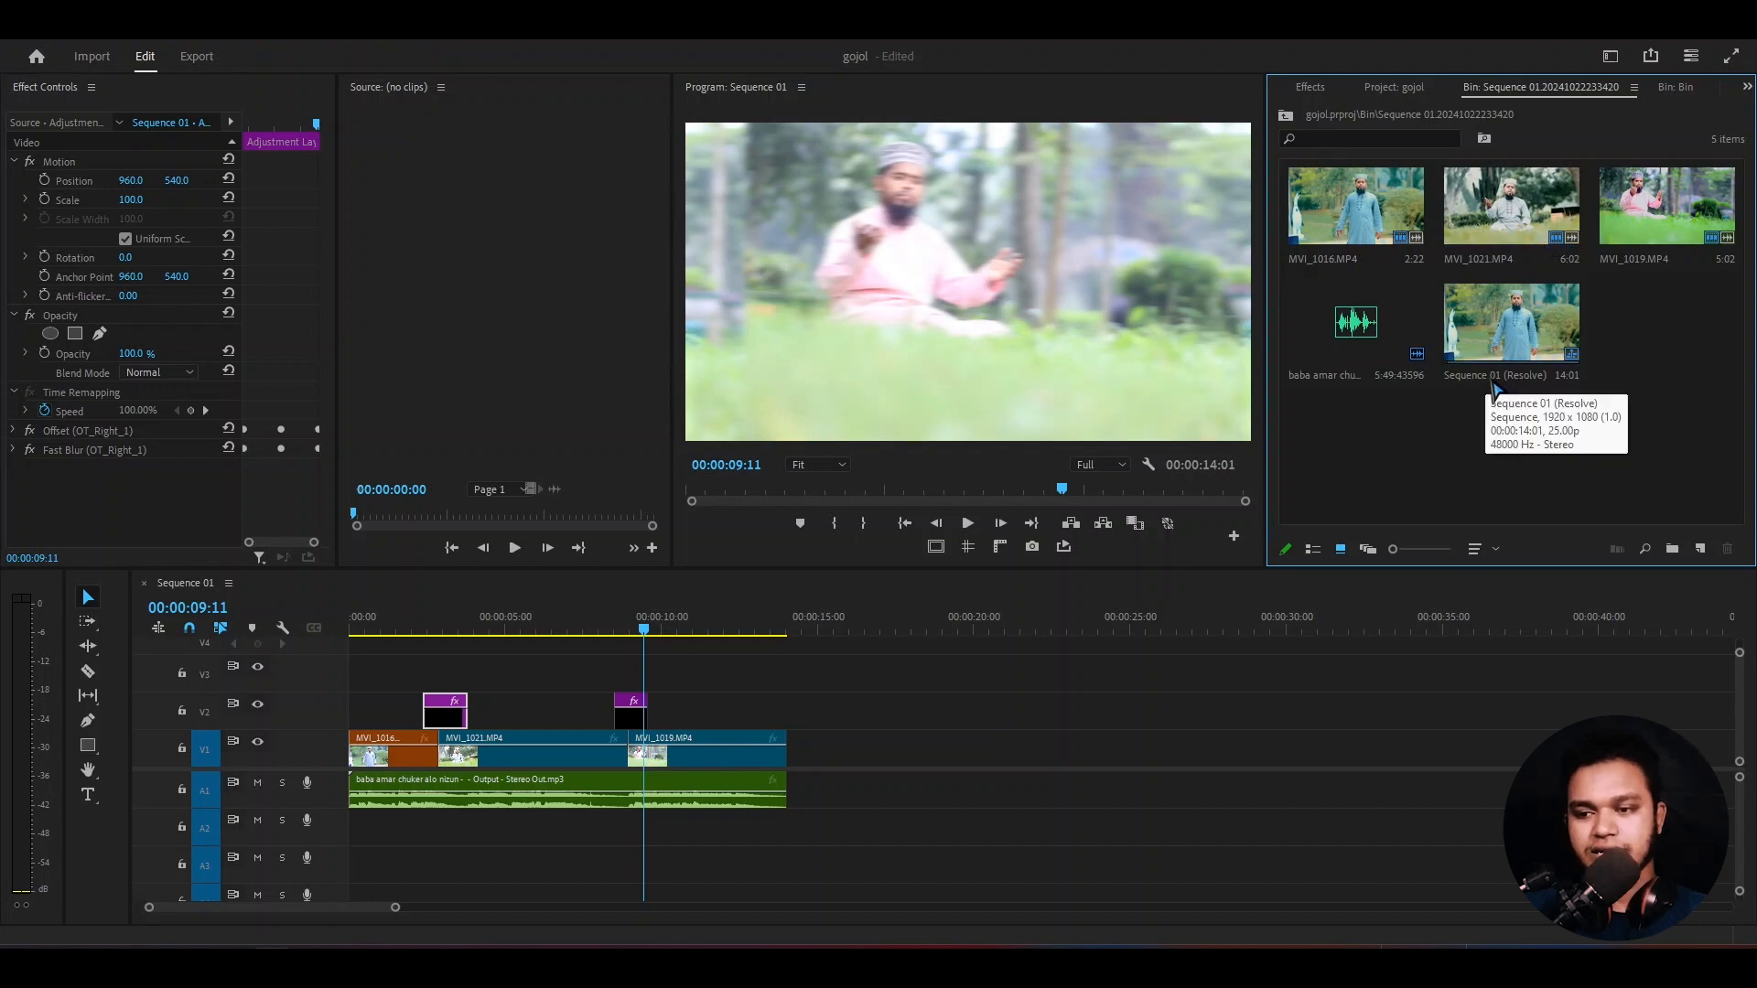
pyautogui.doubleClick(1517, 322)
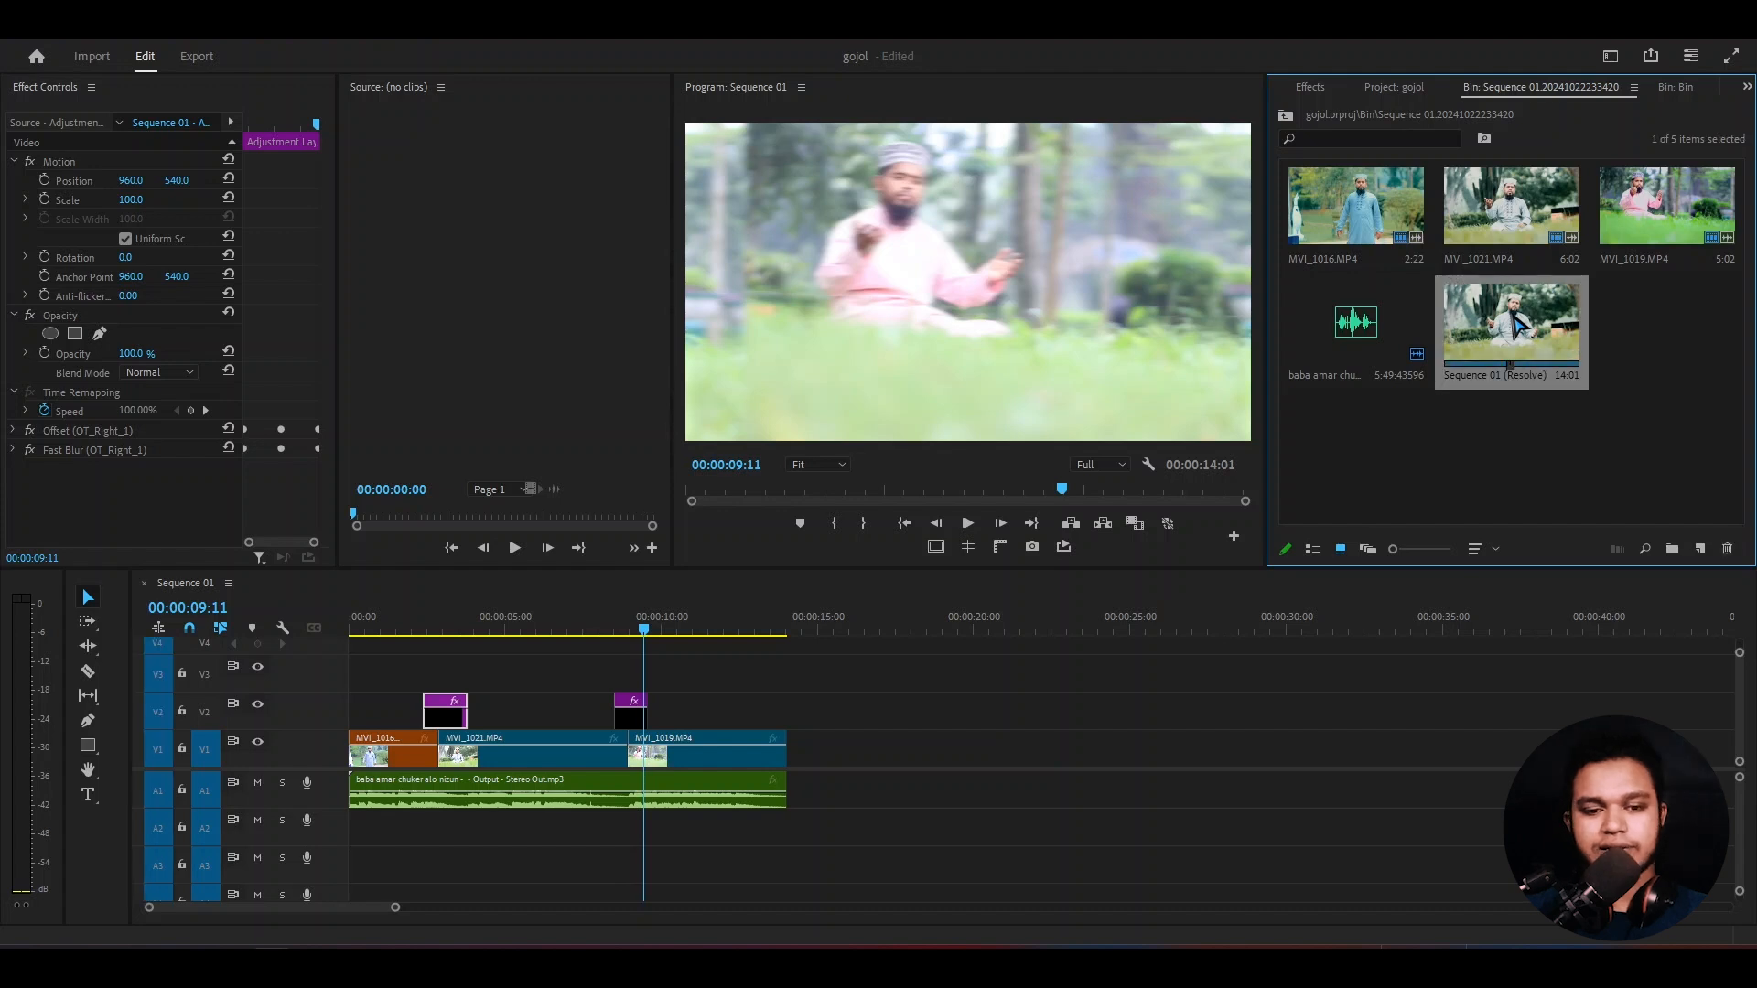
# - Preview the graded clips of Sequence 01 (Resolve) with the program monitor's playback resolution at Full
pyautogui.moveTo(475, 631); pyautogui.dragTo(613, 631)
pyautogui.click(1101, 465)
pyautogui.click(1101, 482)
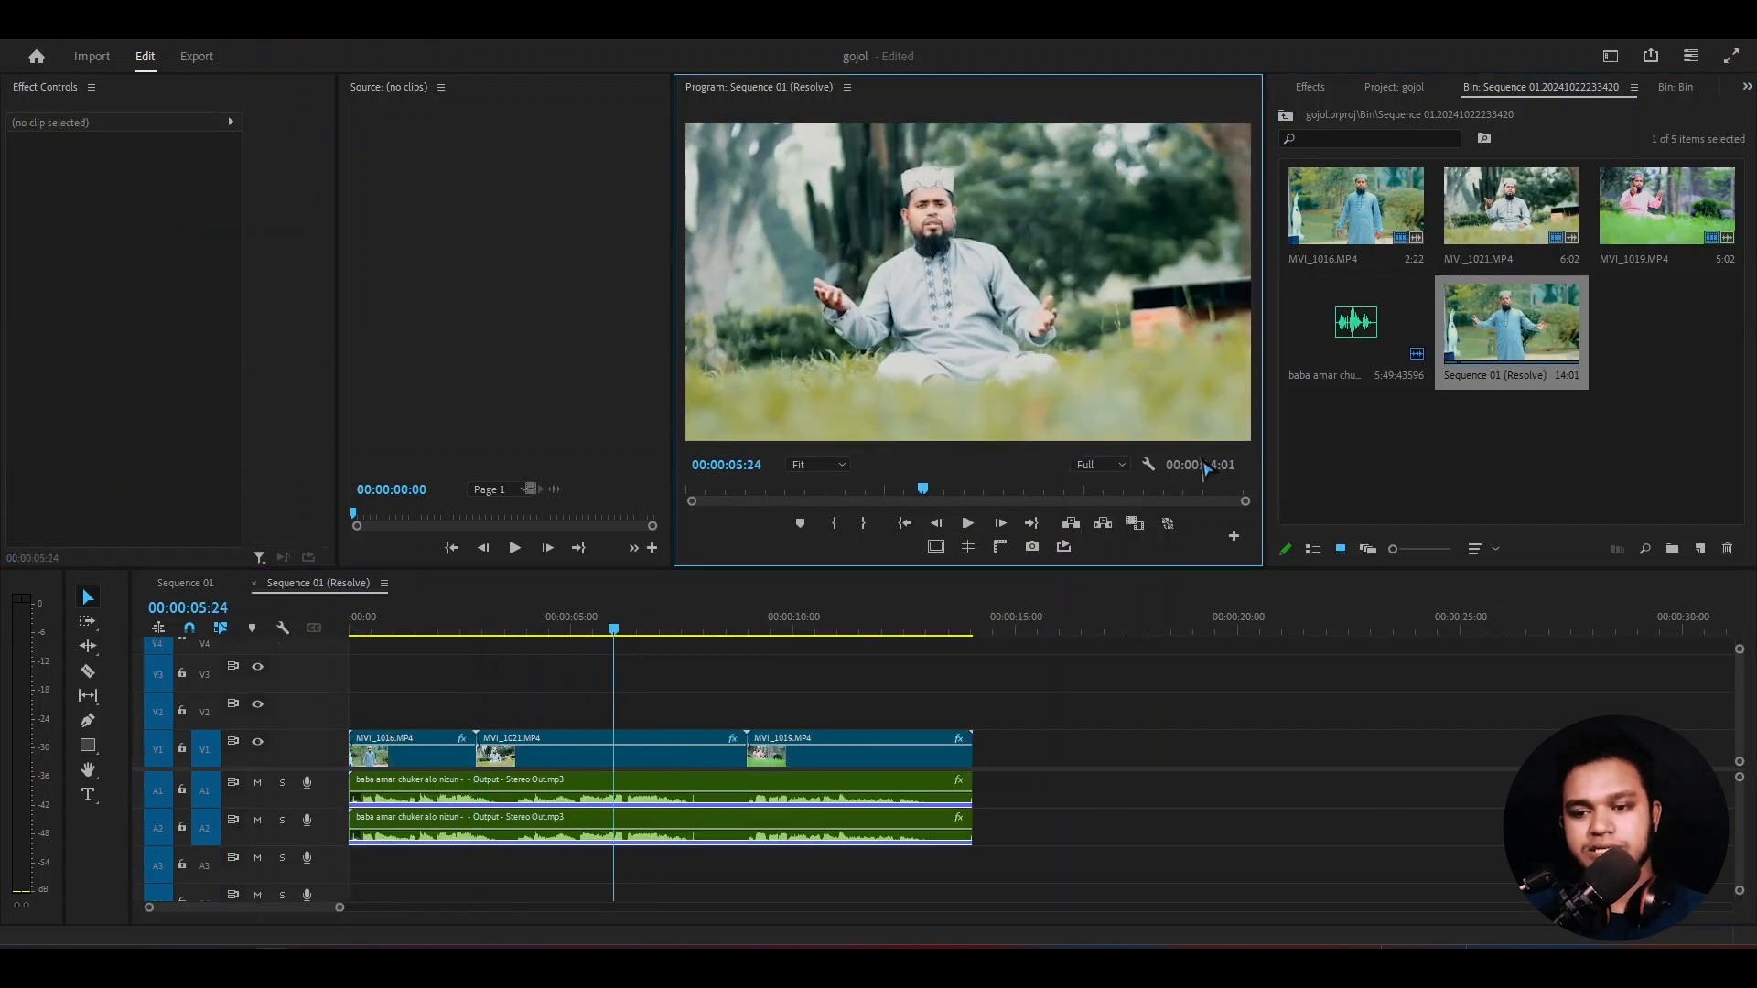
pyautogui.click(1149, 465)
pyautogui.moveTo(1421, 400)
pyautogui.click(1481, 390)
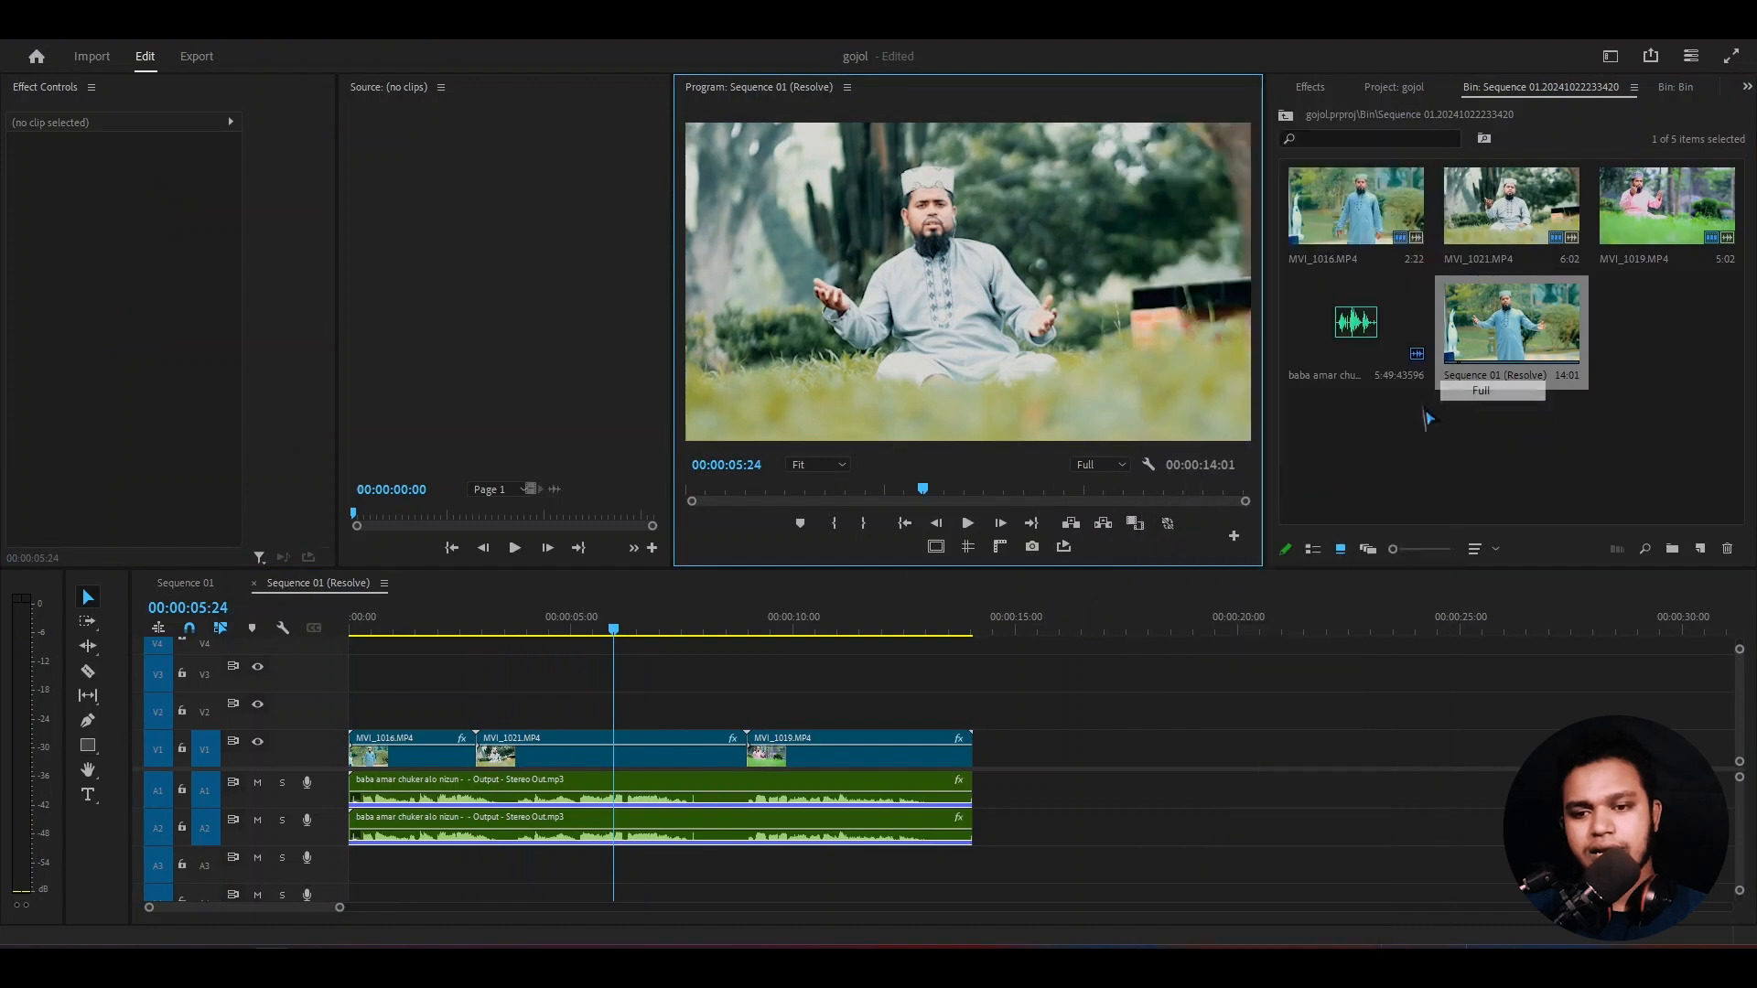
pyautogui.click(428, 631)
pyautogui.moveTo(438, 634)
pyautogui.mouseDown()
pyautogui.moveTo(910, 632)
pyautogui.moveTo(549, 630)
pyautogui.moveTo(456, 610)
pyautogui.mouseUp()
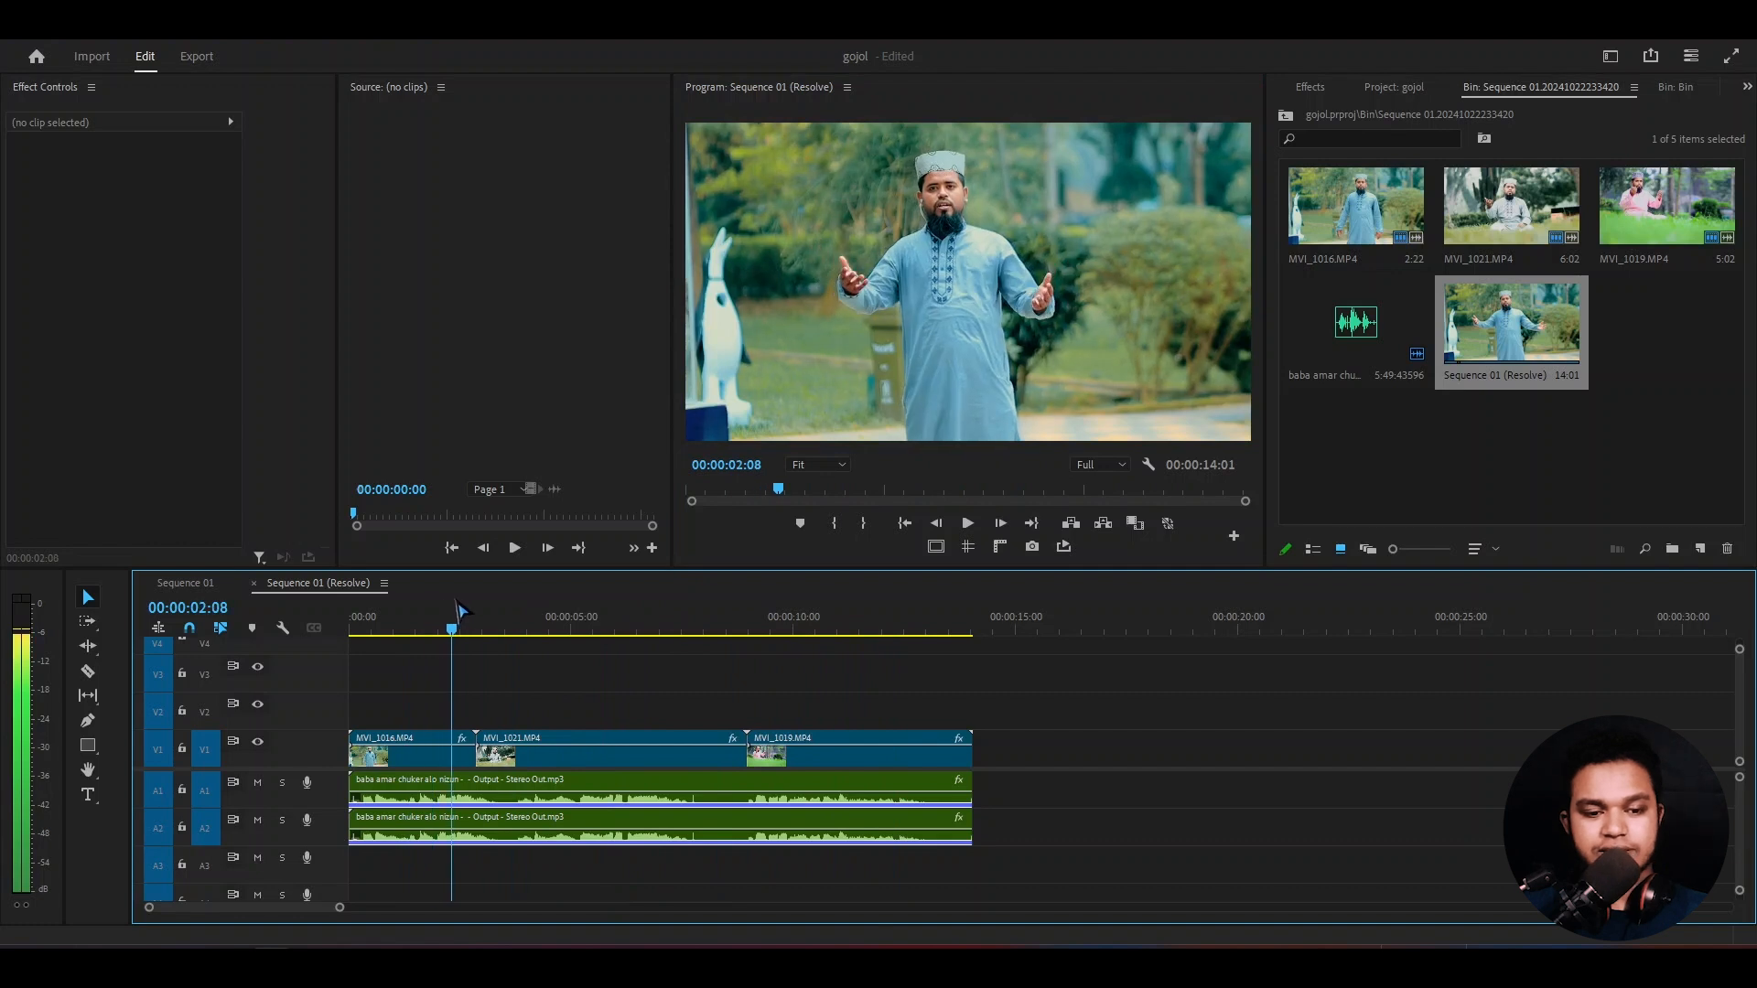
# - Return to Sequence 01, preview its ungraded clips and second adjustment layer transition, and save the project
pyautogui.click(183, 583)
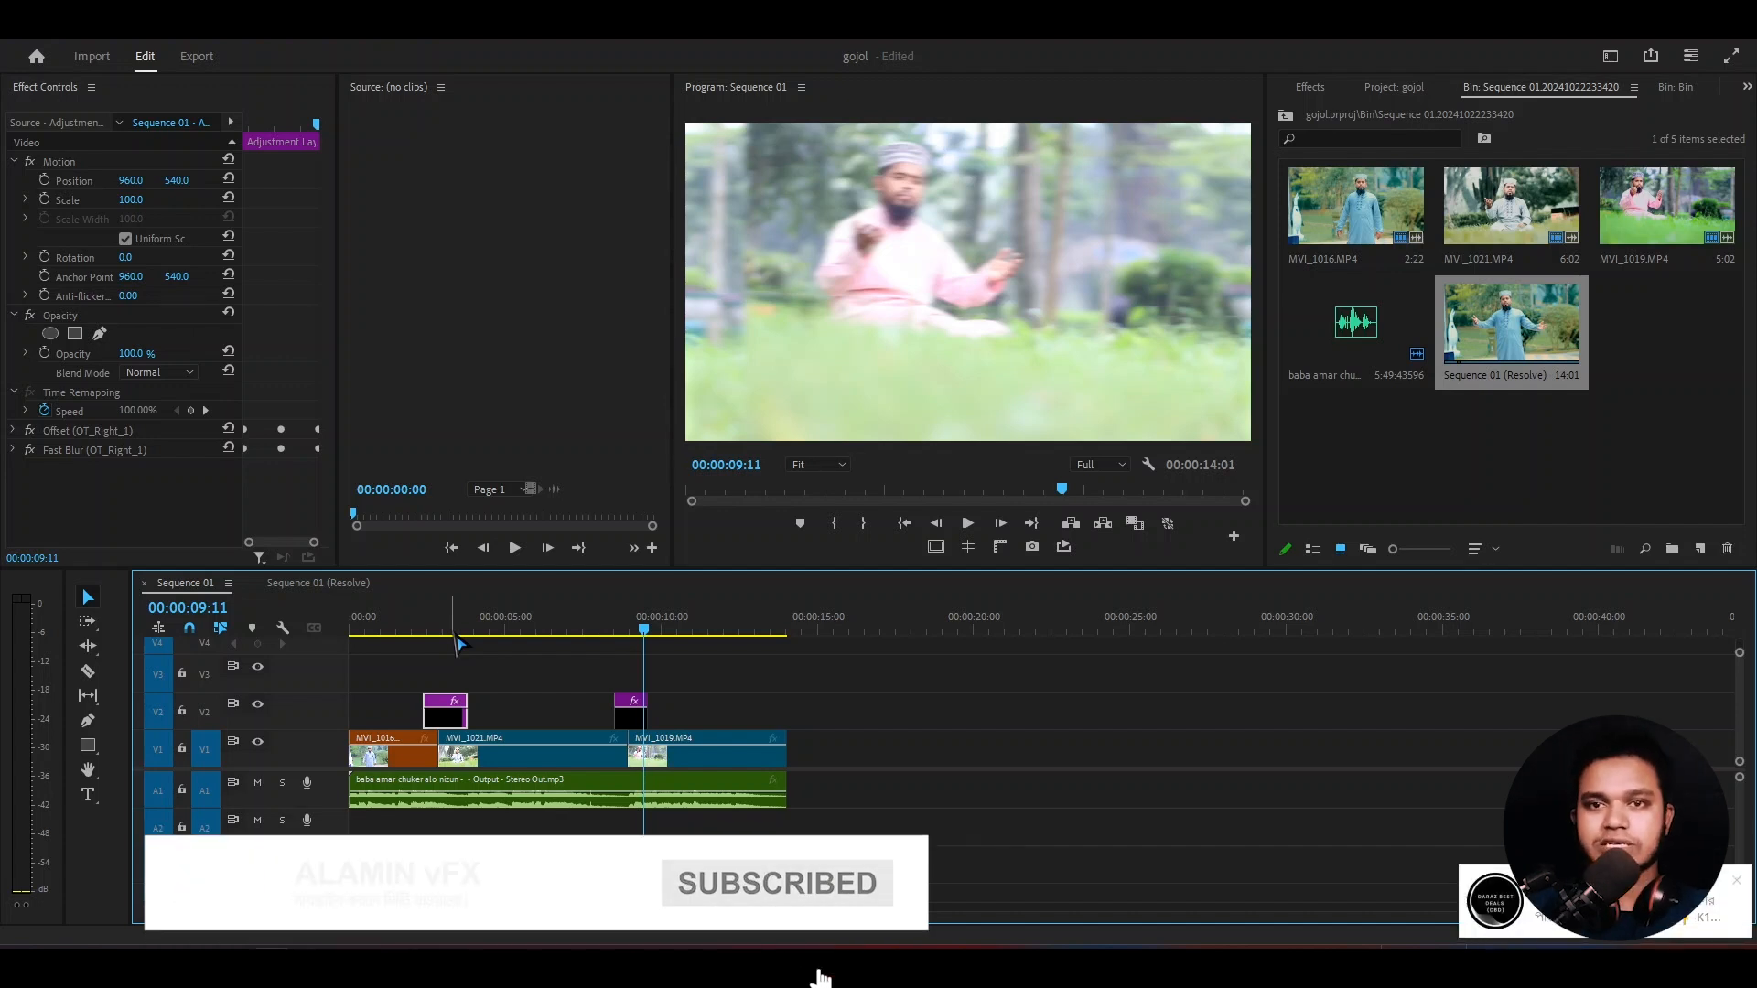
pyautogui.click(498, 631)
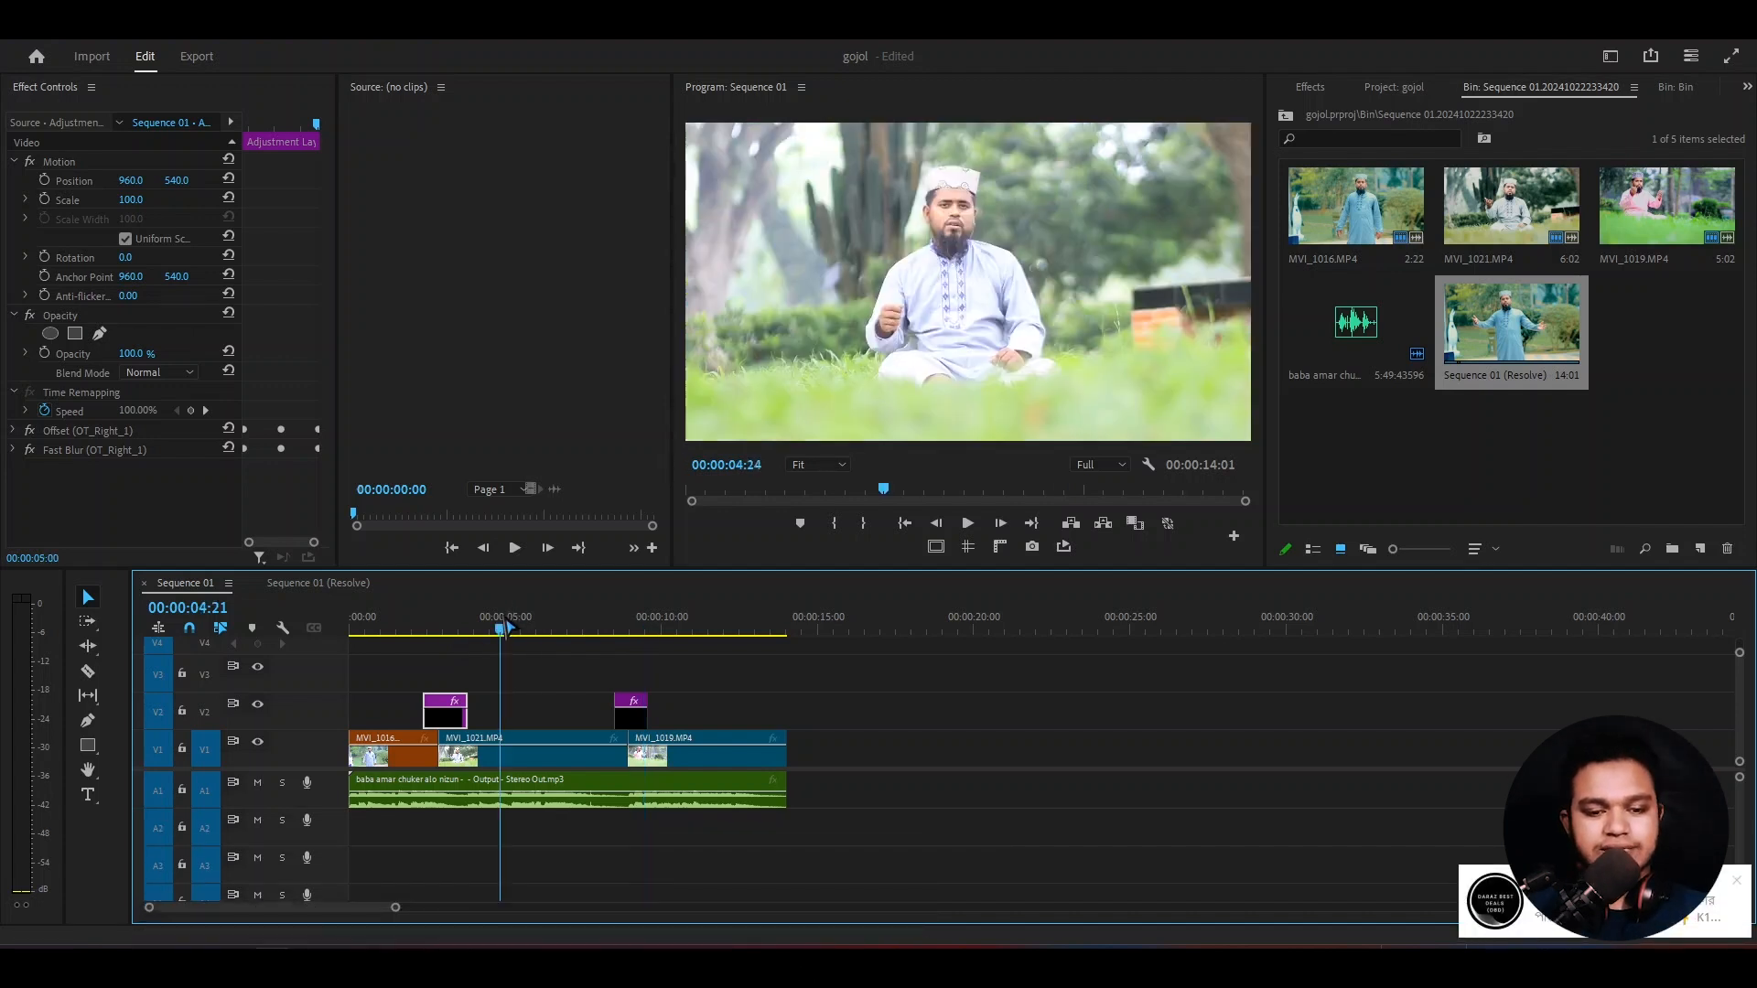
pyautogui.press('space')
pyautogui.moveTo(578, 640); pyautogui.dragTo(670, 706)
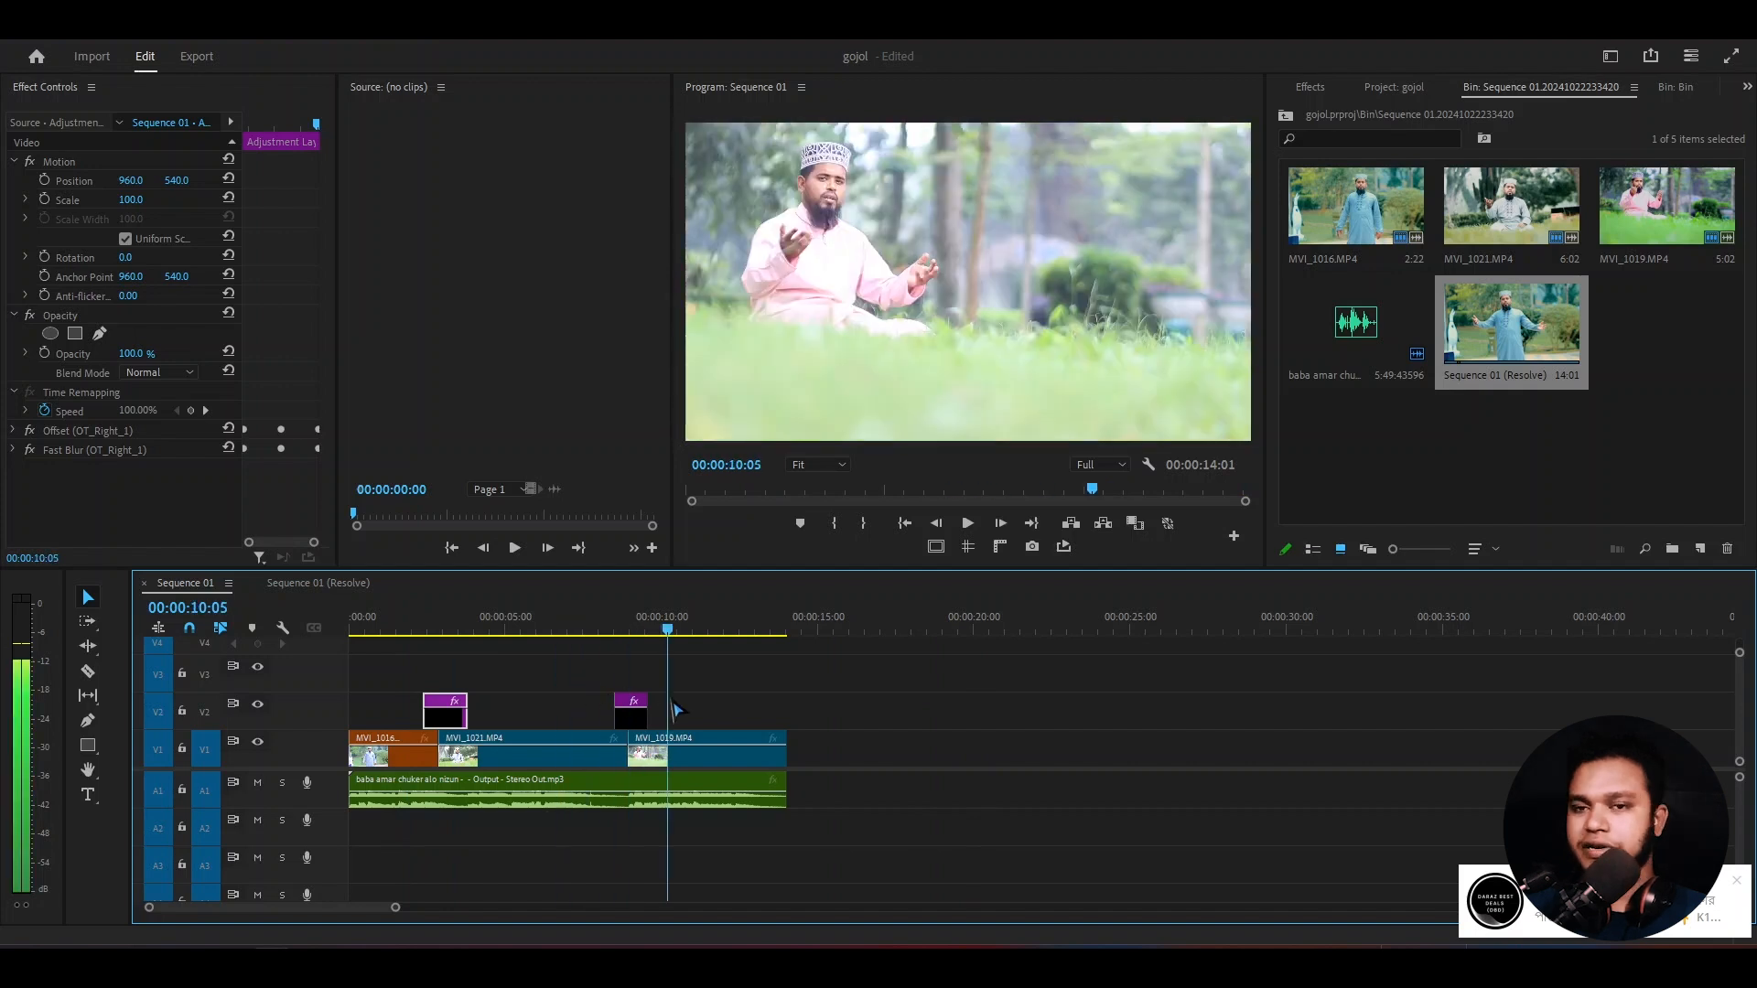
pyautogui.scroll(-4, 668, 700)
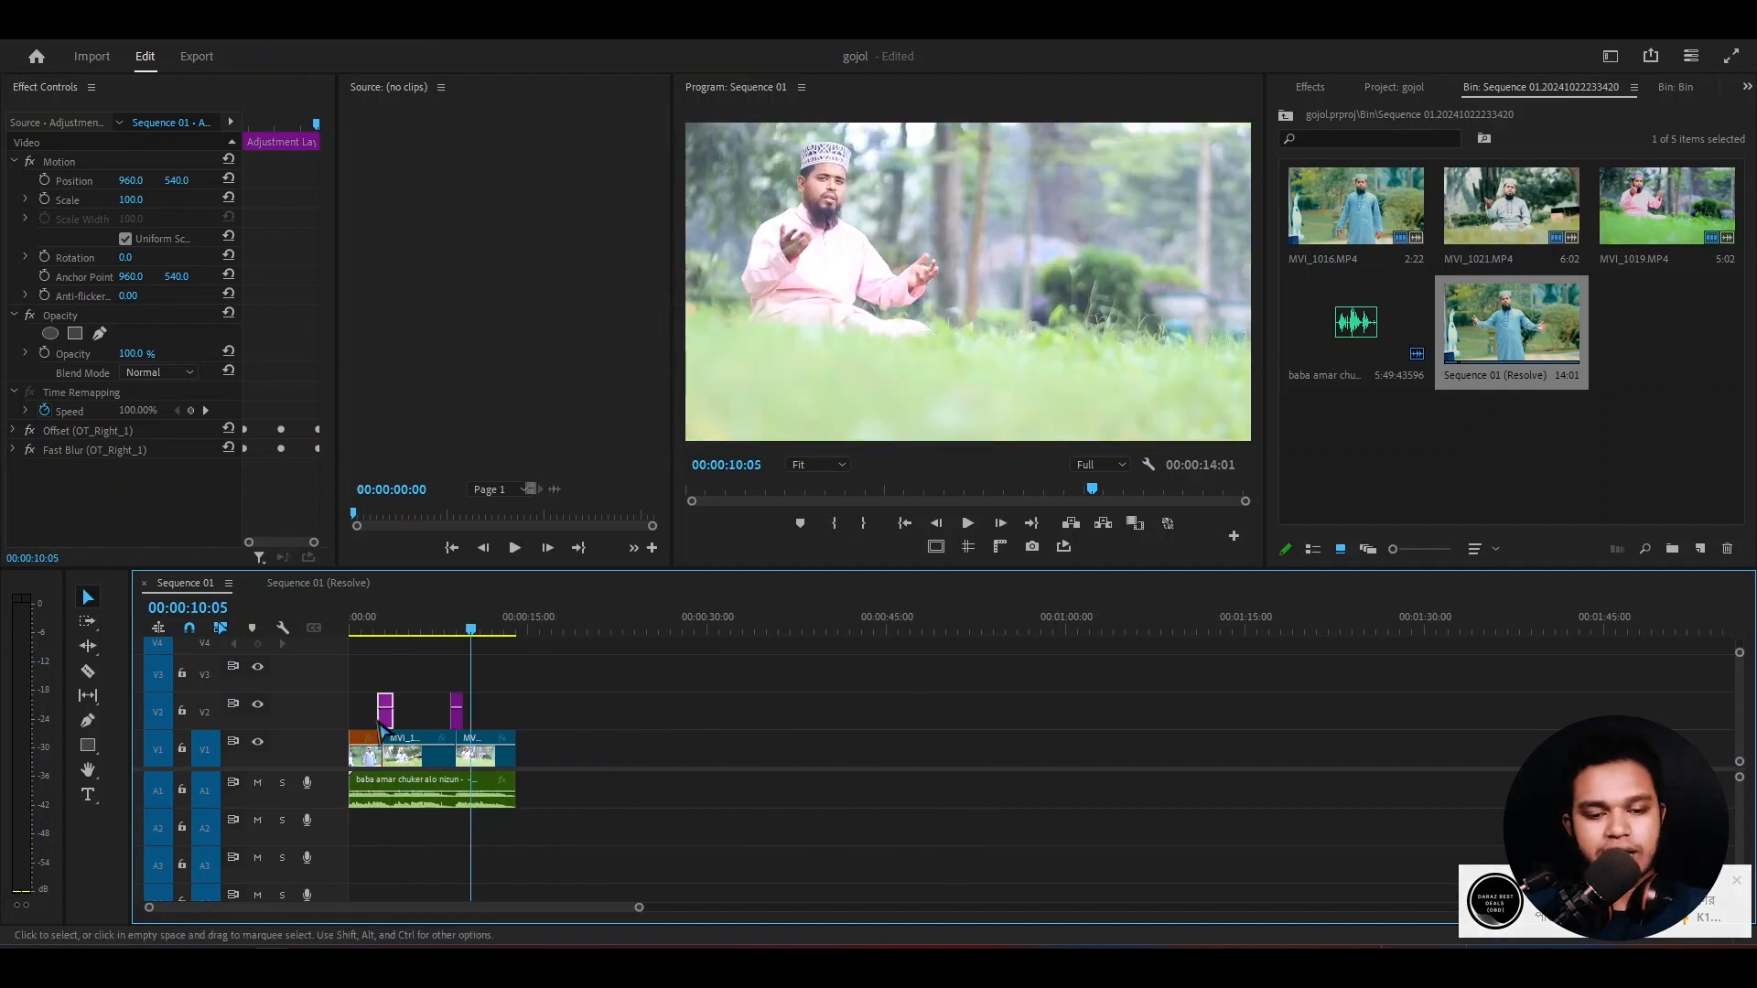
pyautogui.scroll(3, 476, 732)
pyautogui.scroll(3, 476, 732)
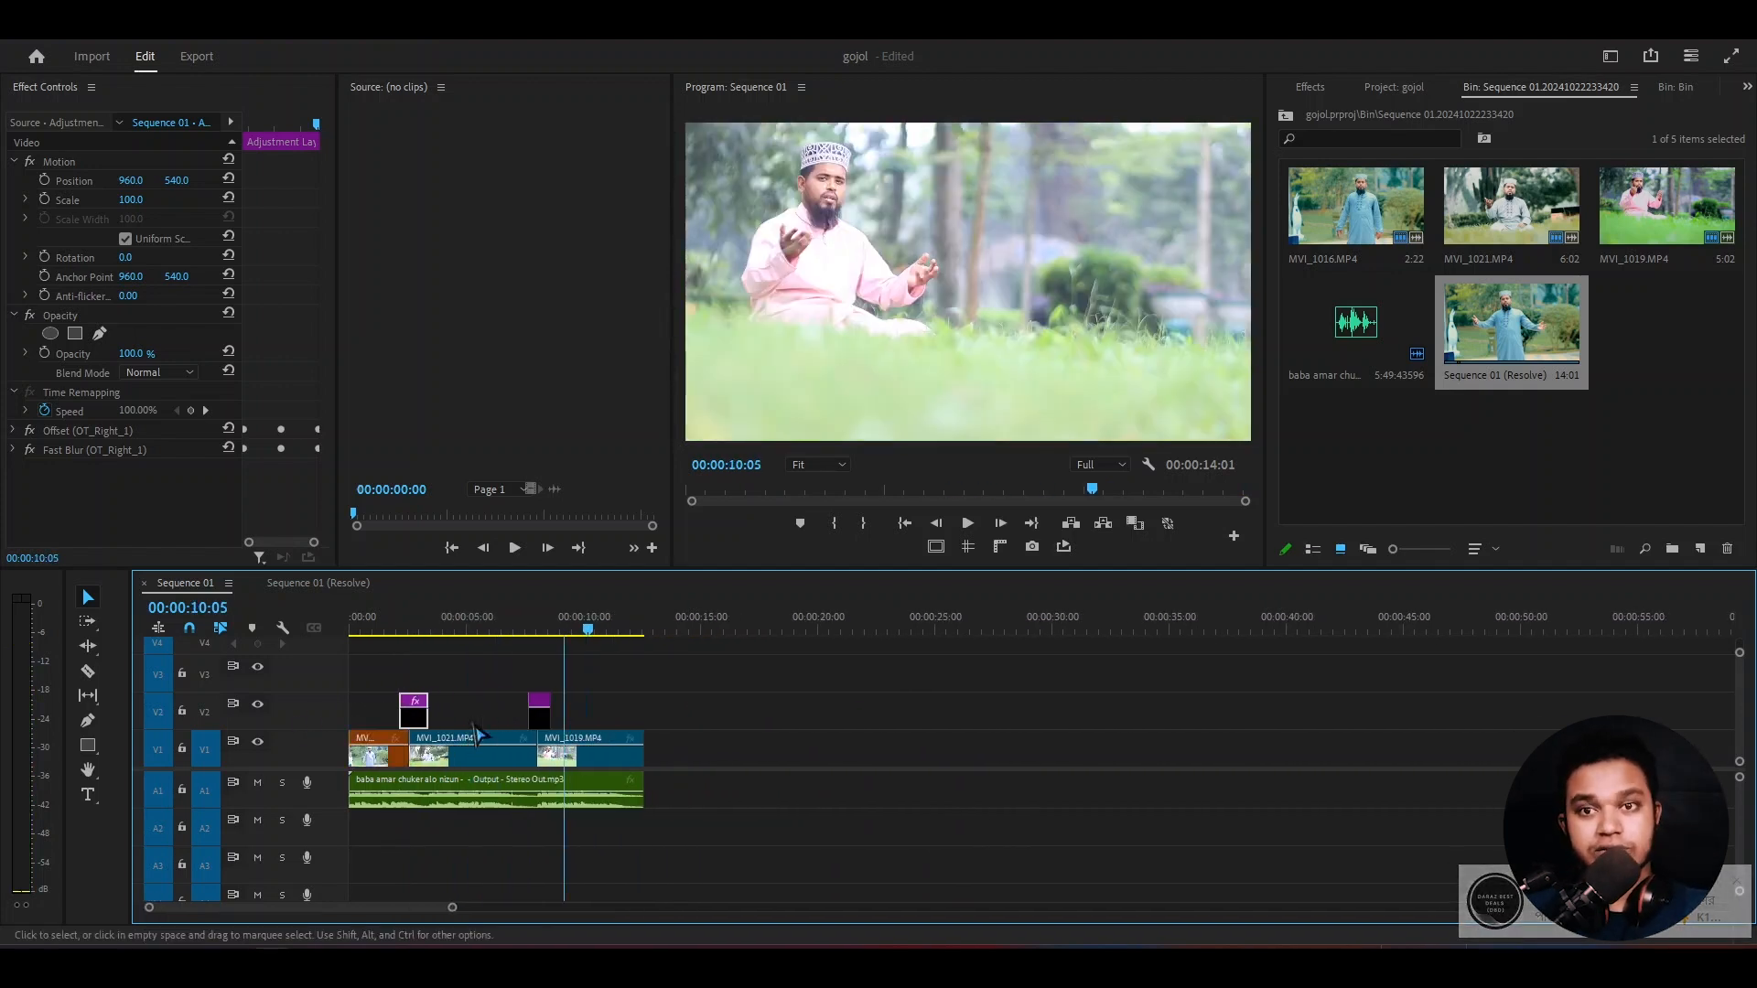
pyautogui.hotkey('ctrl', 's')
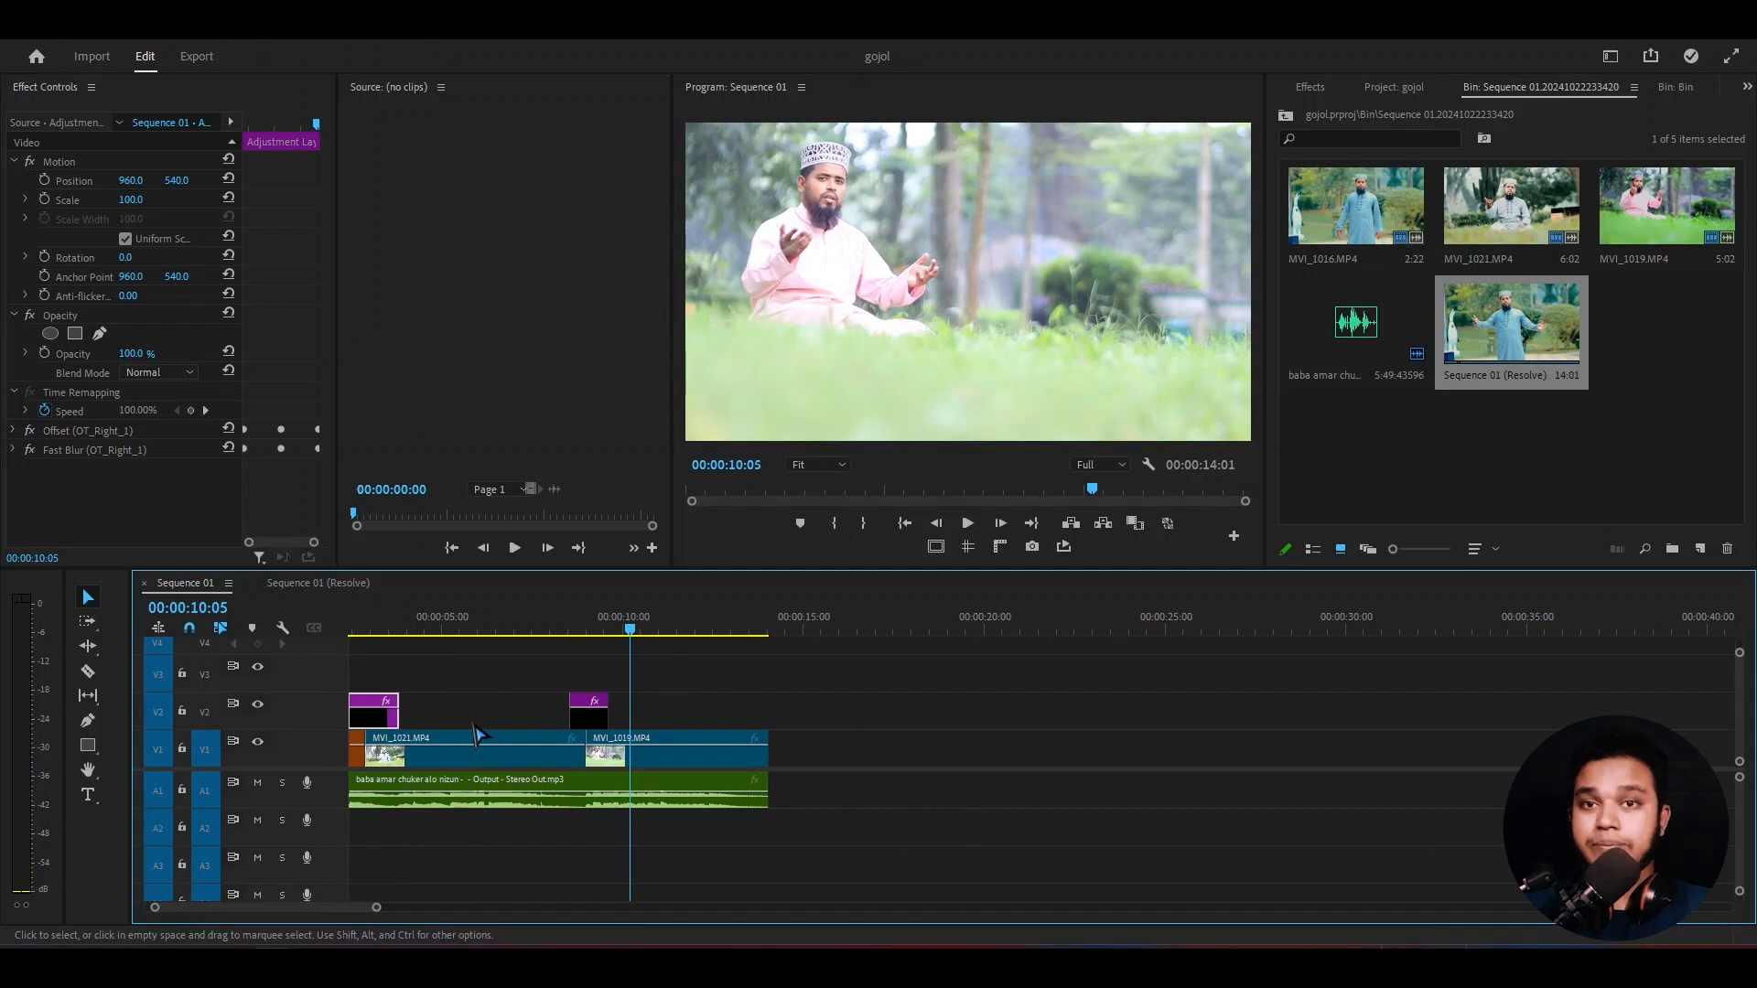
pyautogui.scroll(3, 476, 729)
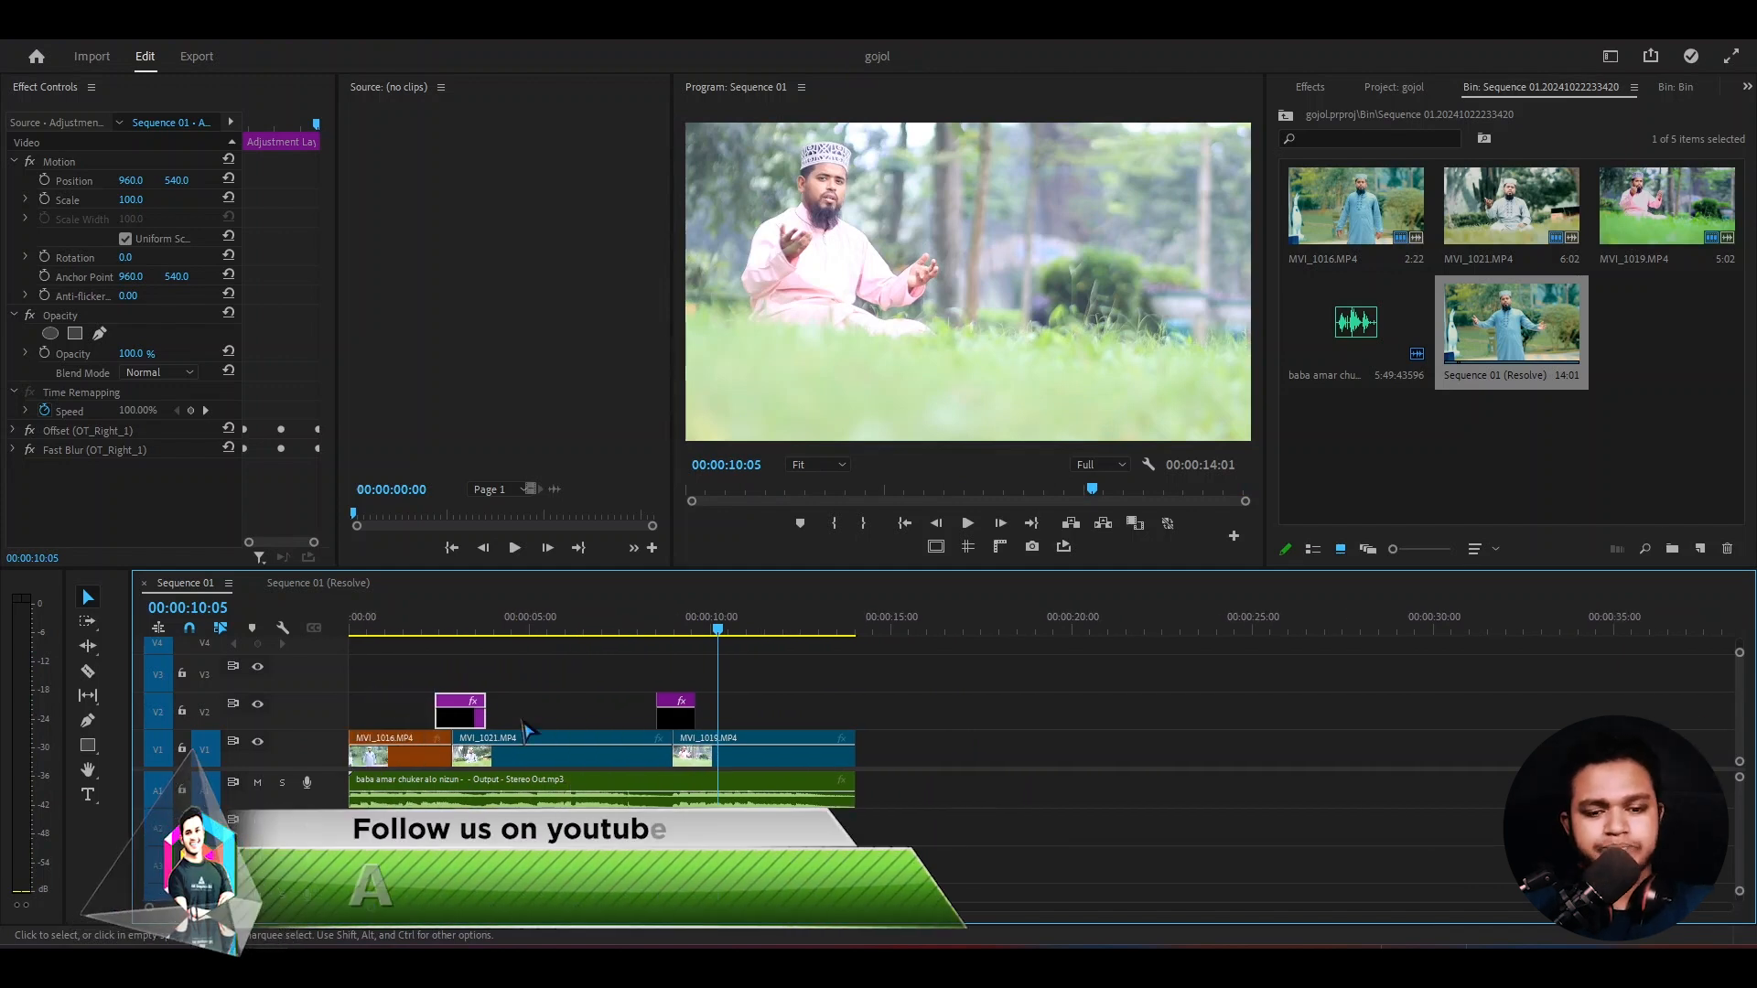
# - Move both adjustment layers in Sequence 01 up two tracks to V4 and maximize the timeline
pyautogui.moveTo(503, 623); pyautogui.dragTo(397, 624)
pyautogui.moveTo(755, 656); pyautogui.dragTo(450, 709)
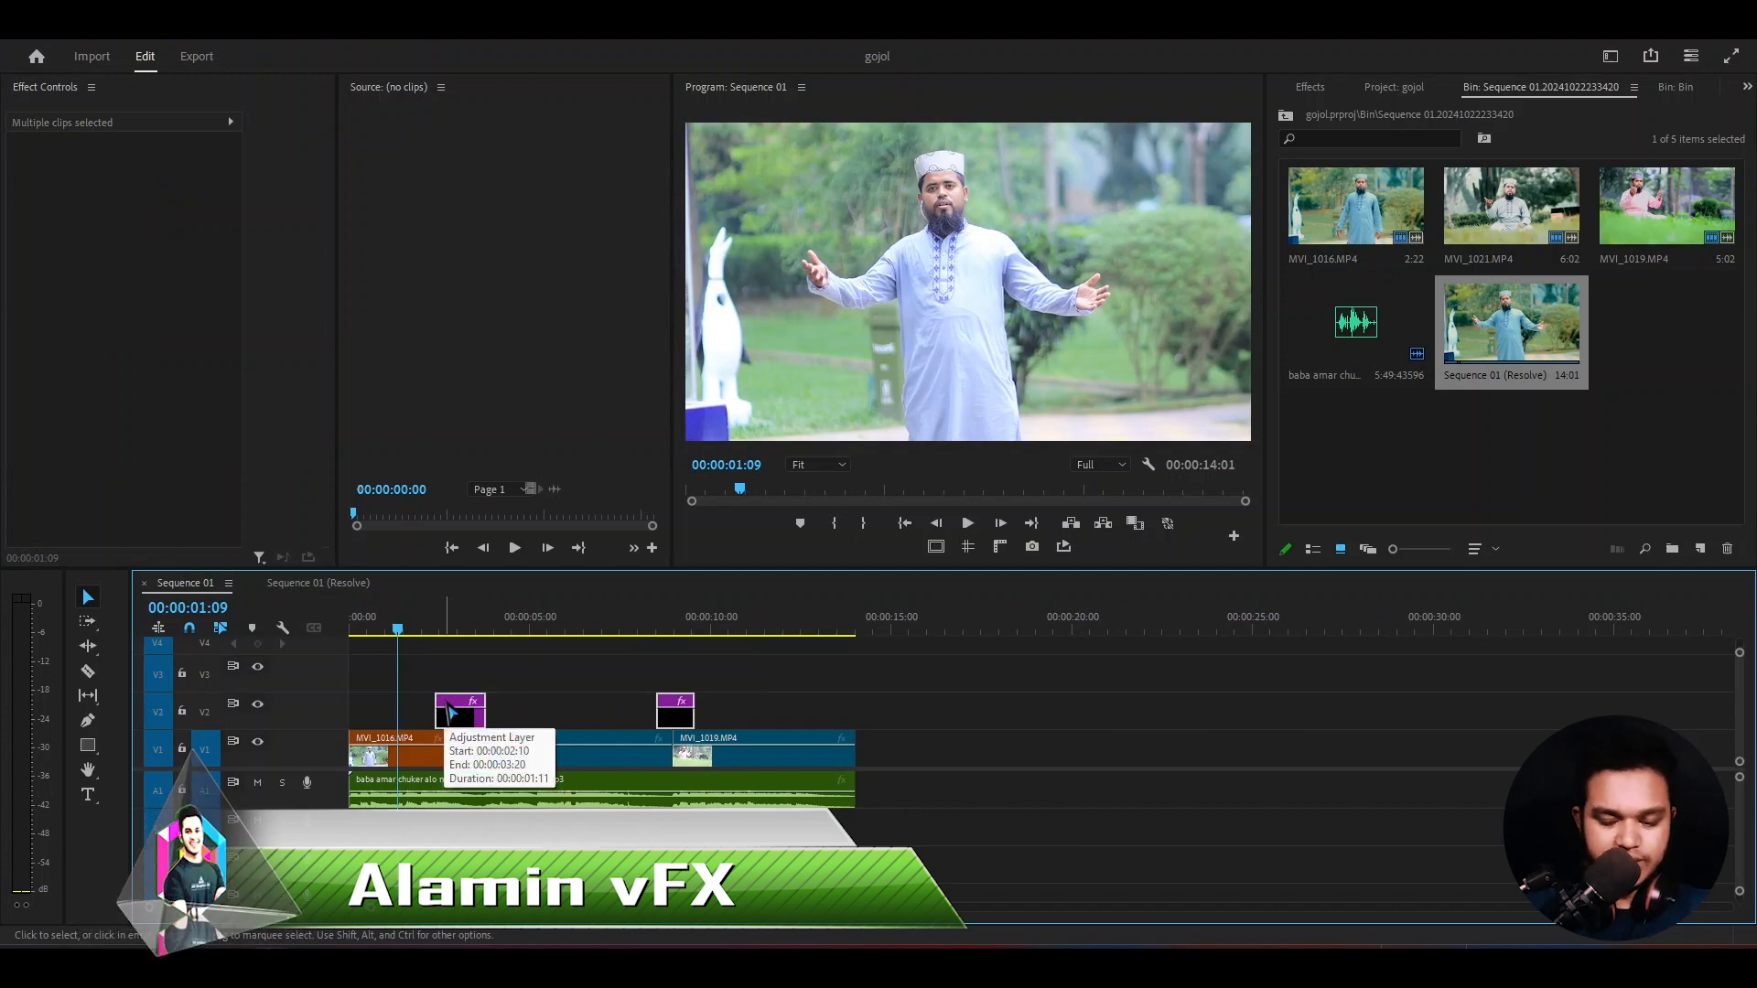
pyautogui.hotkey('alt', 'Up')
pyautogui.hotkey('alt', 'Up')
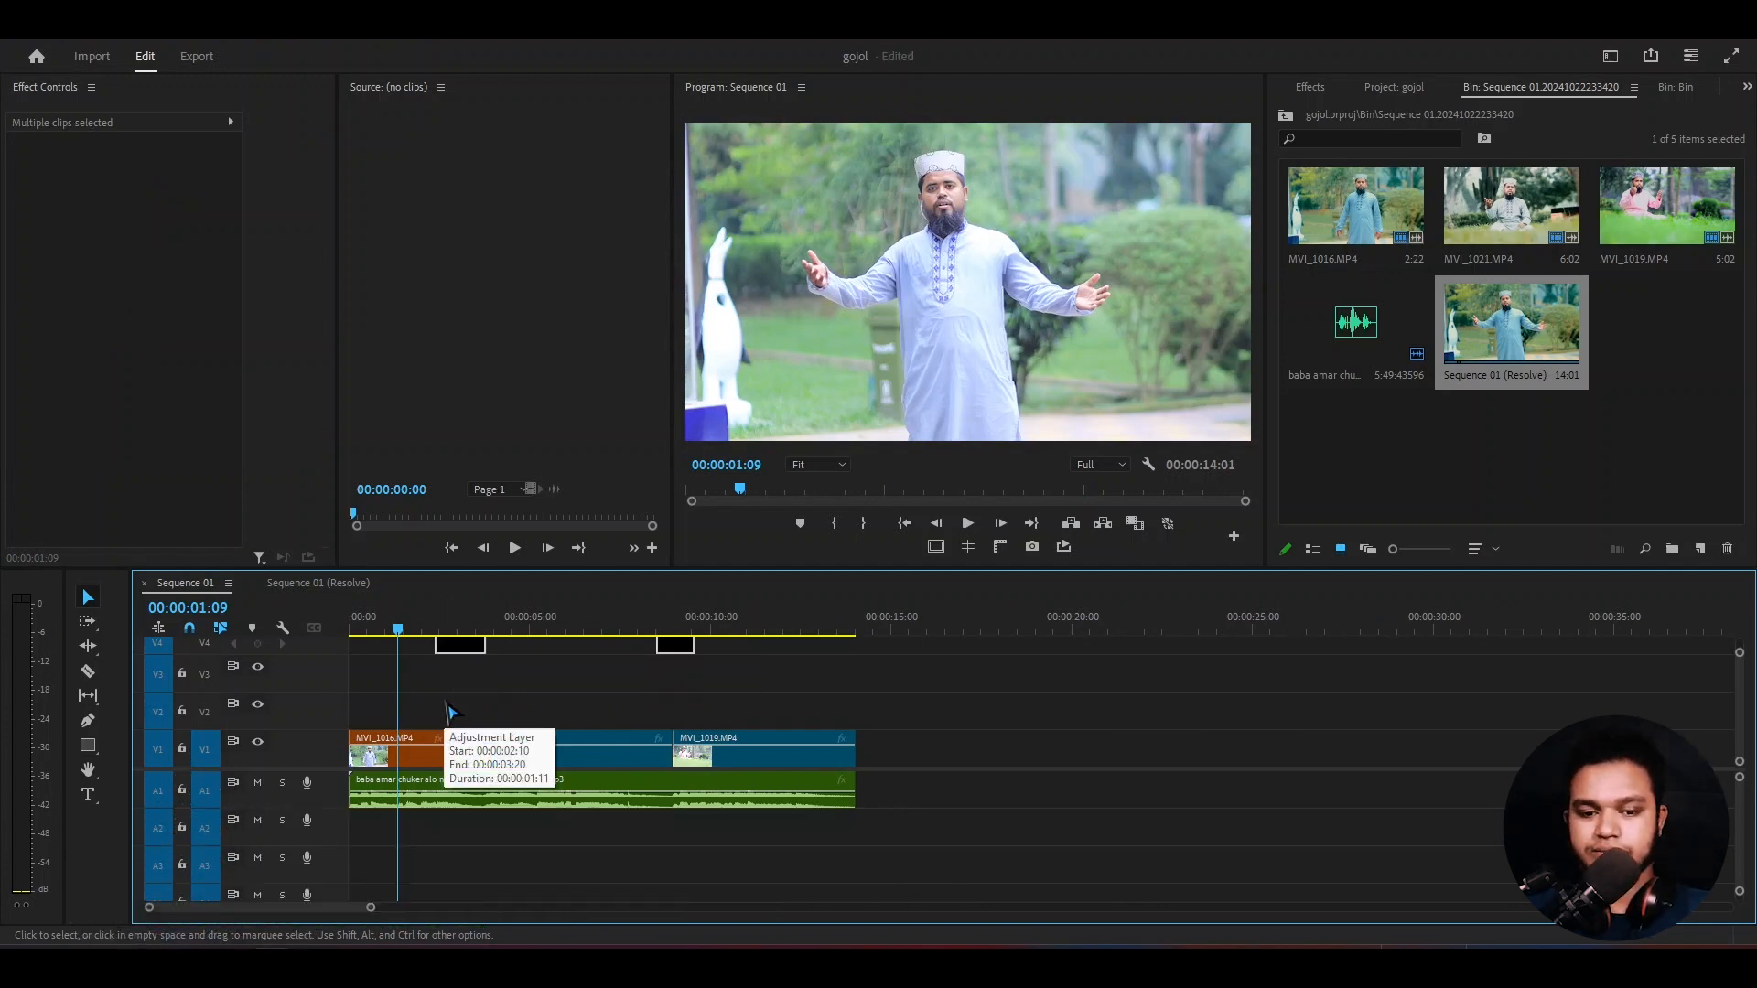
pyautogui.press('`')
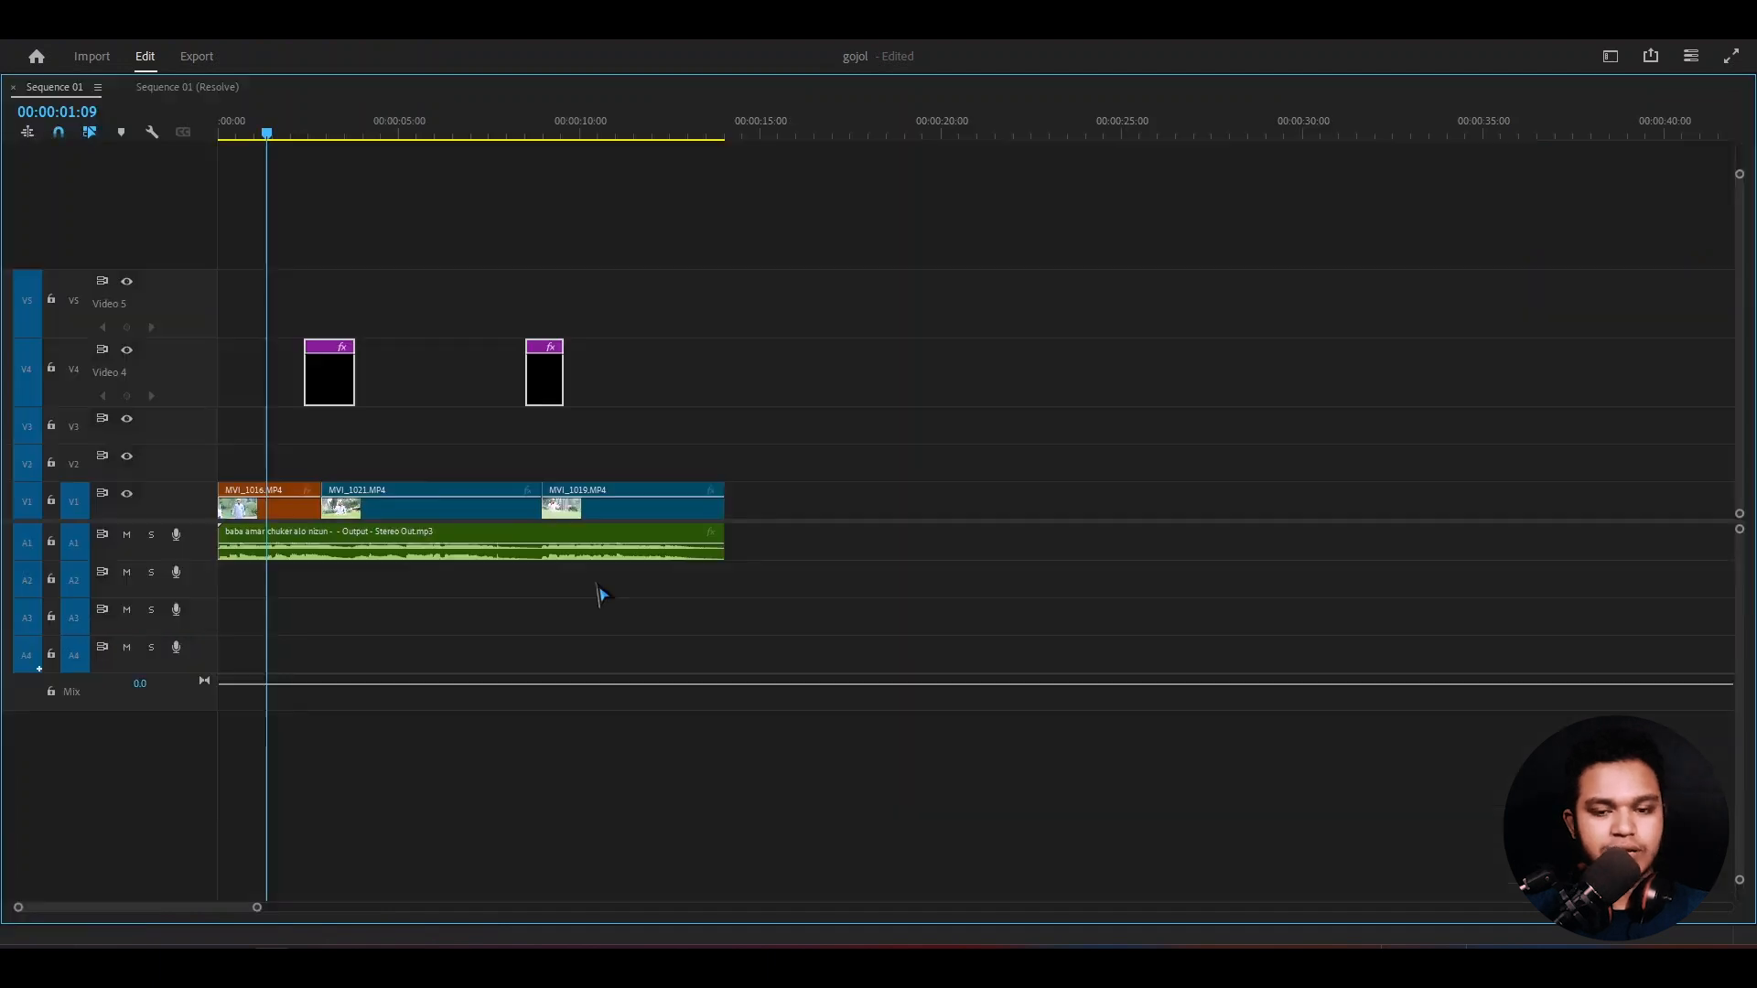
# - Move both adjustment layers up one more track to V5
pyautogui.moveTo(635, 309); pyautogui.dragTo(279, 396)
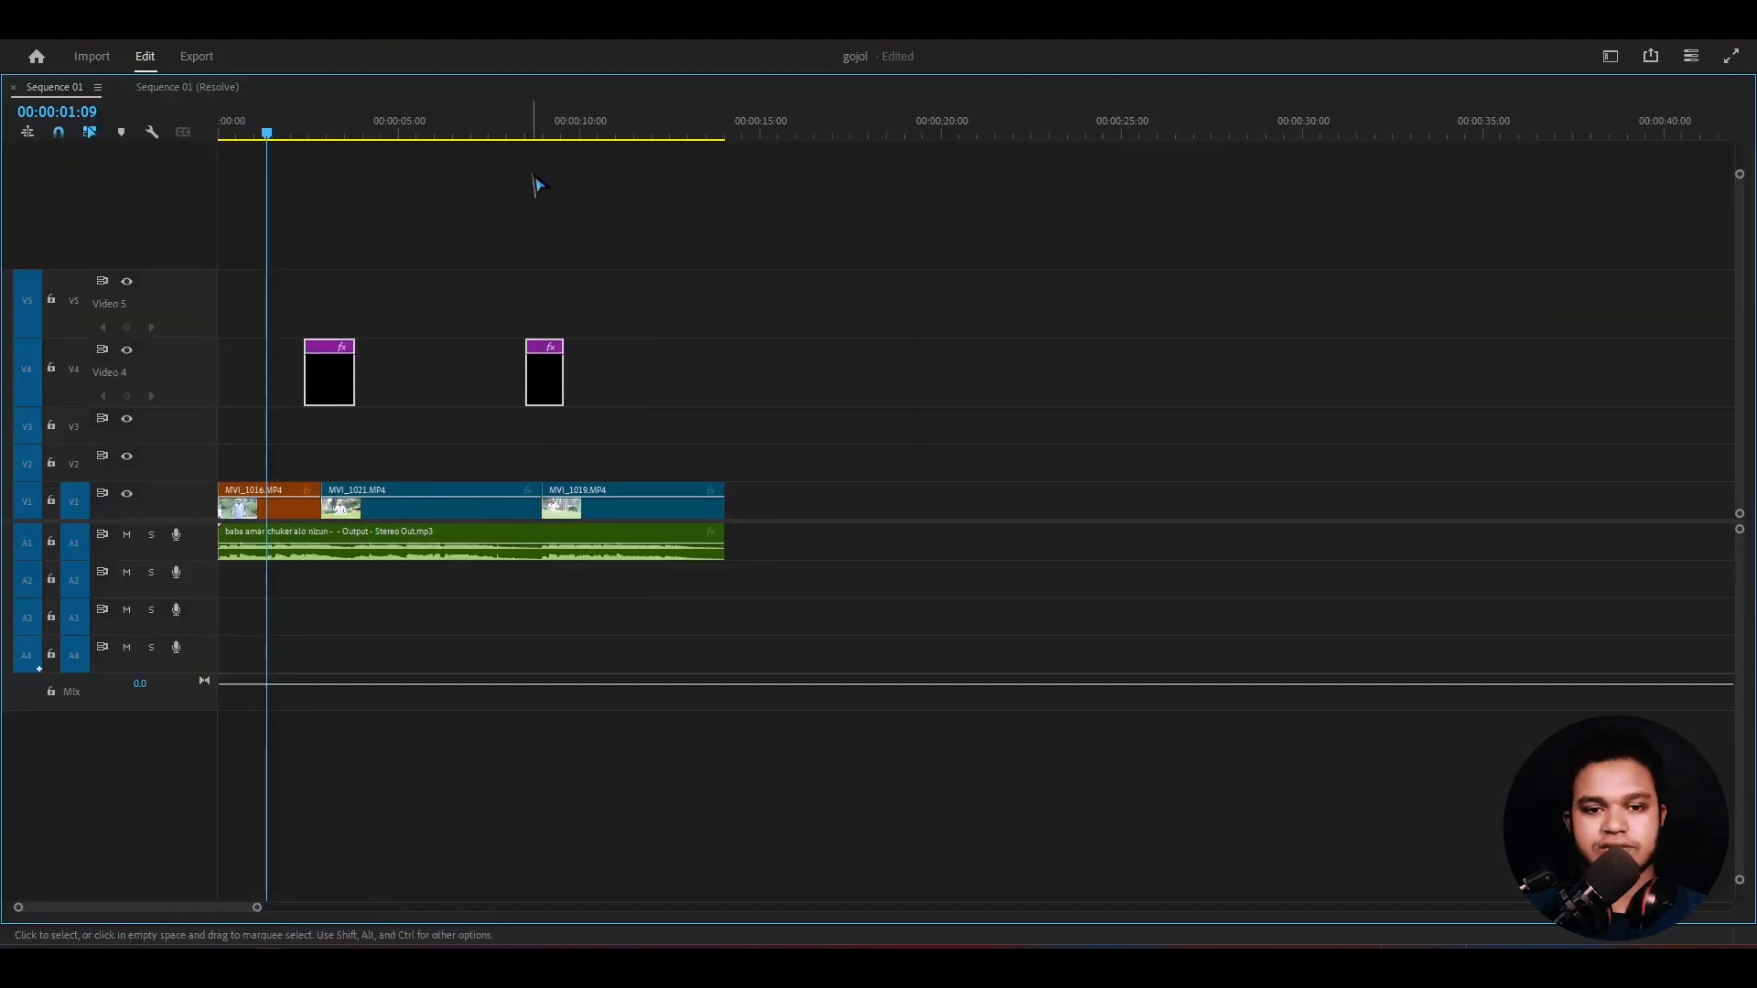
pyautogui.moveTo(294, 285); pyautogui.dragTo(507, 368)
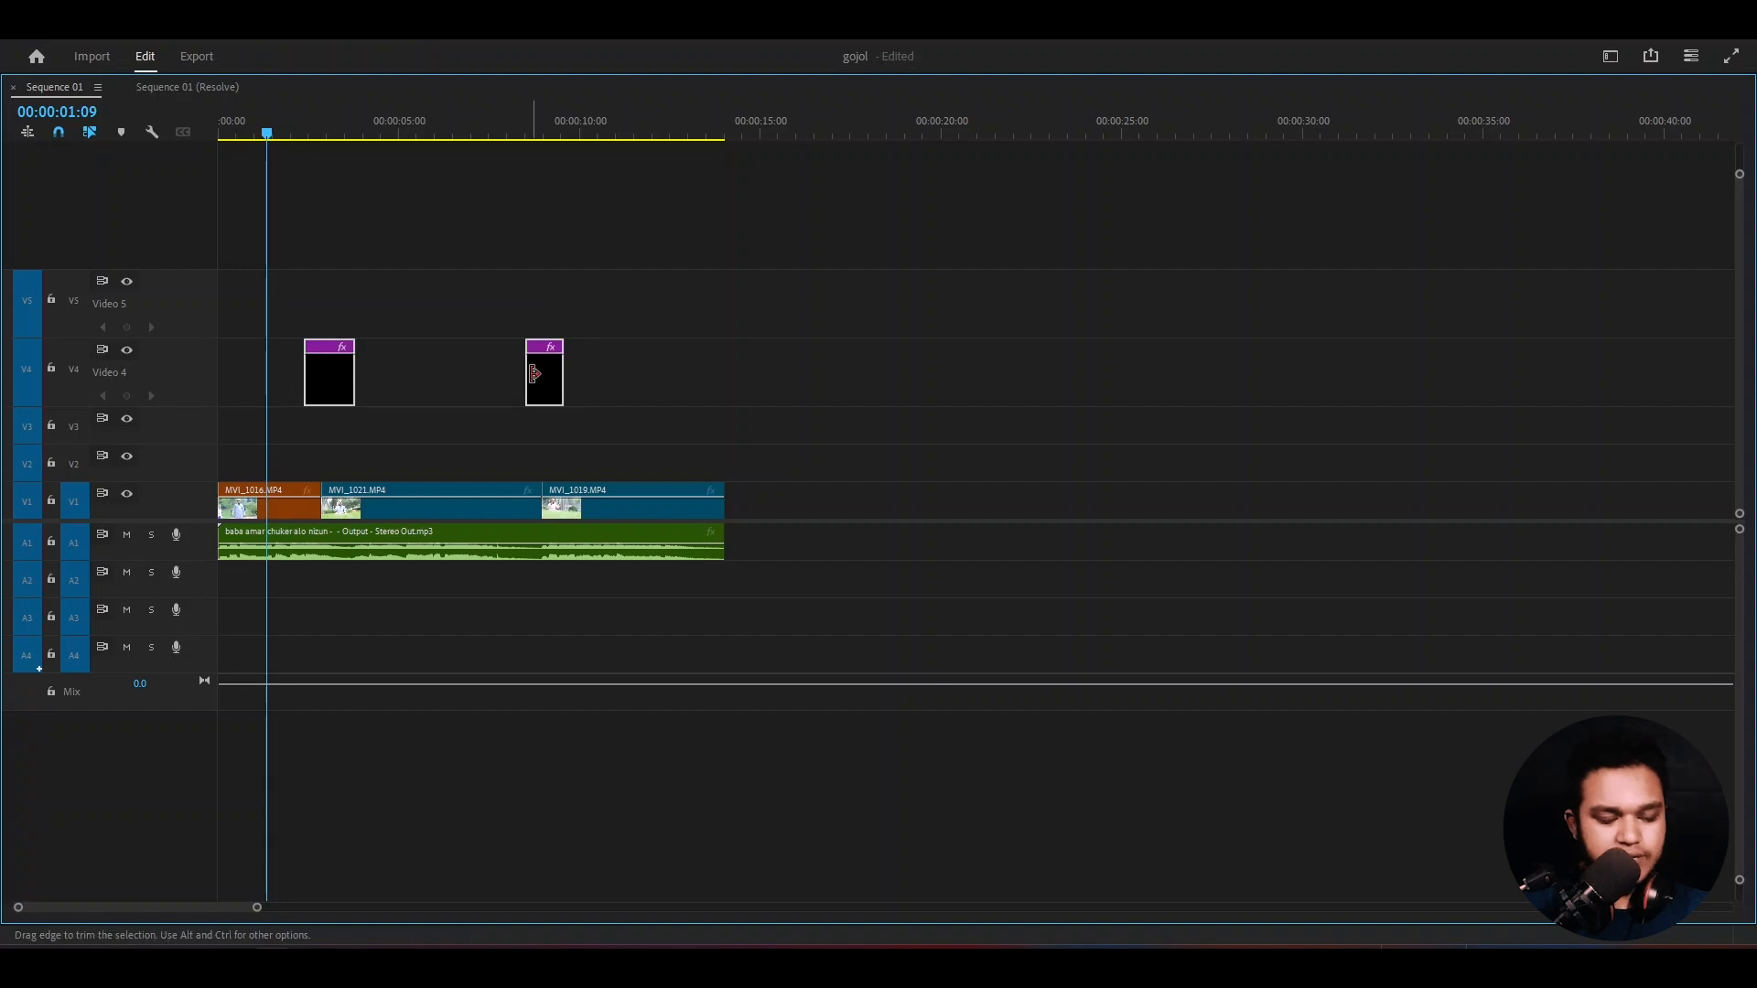
pyautogui.moveTo(636, 299); pyautogui.dragTo(315, 360)
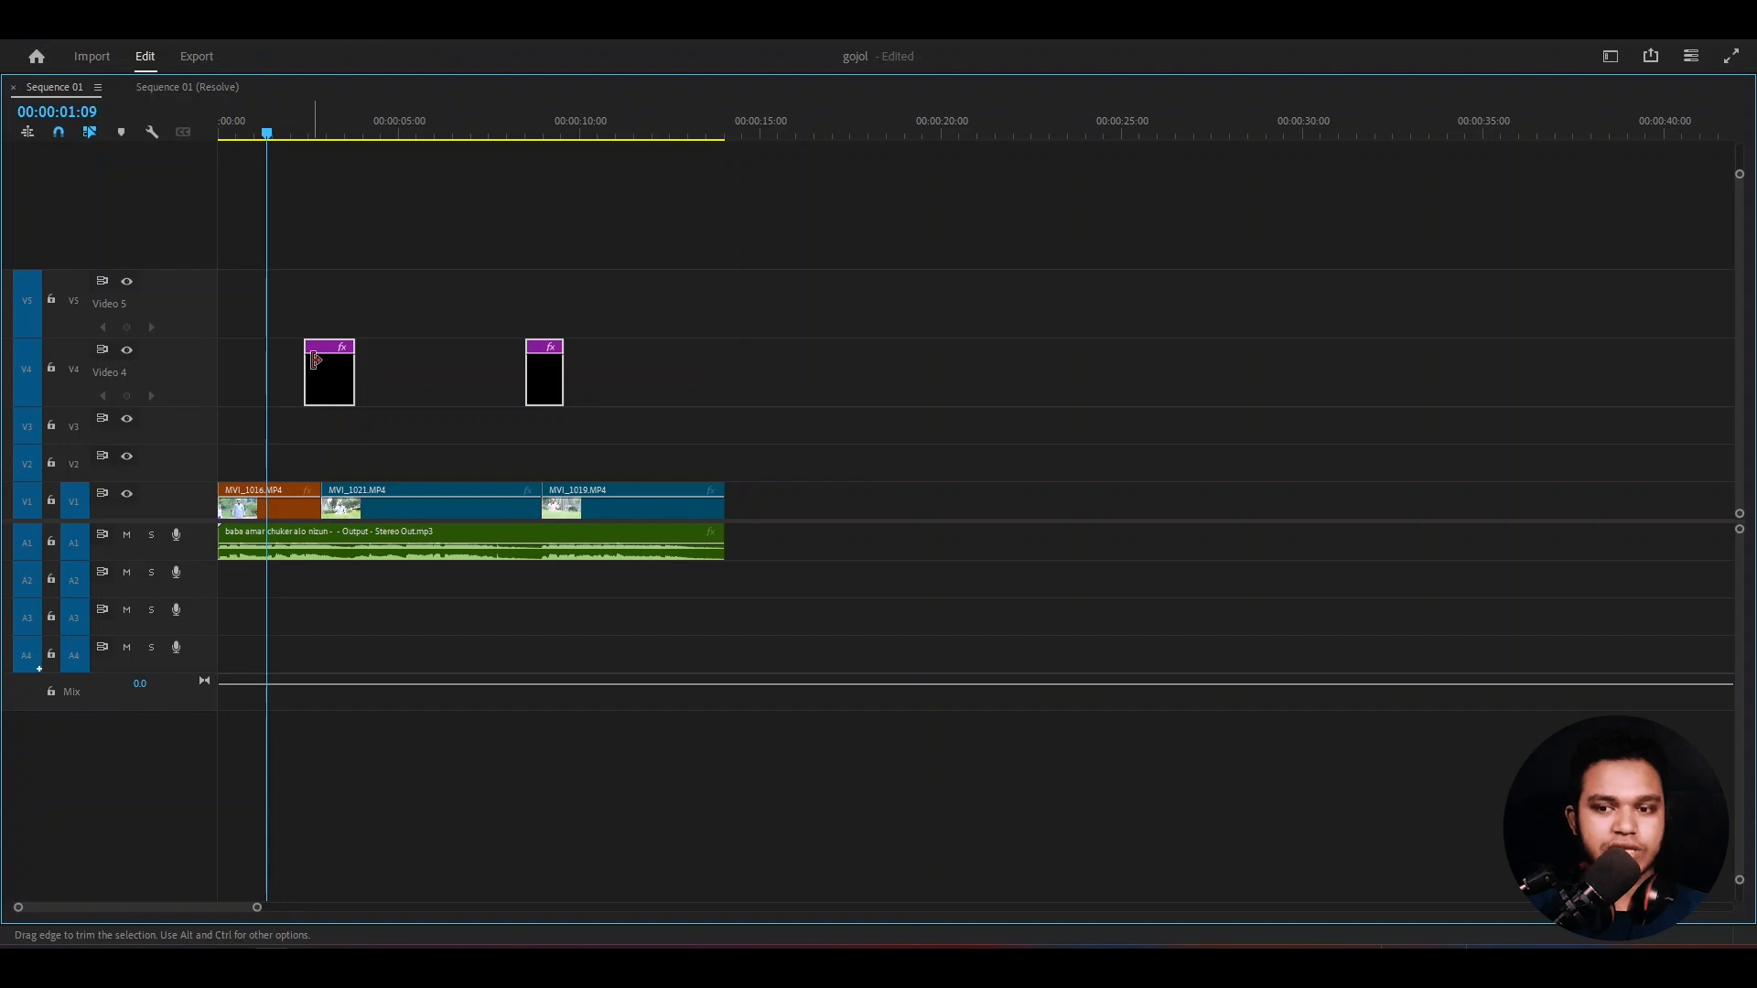
pyautogui.hotkey('alt', 'Up')
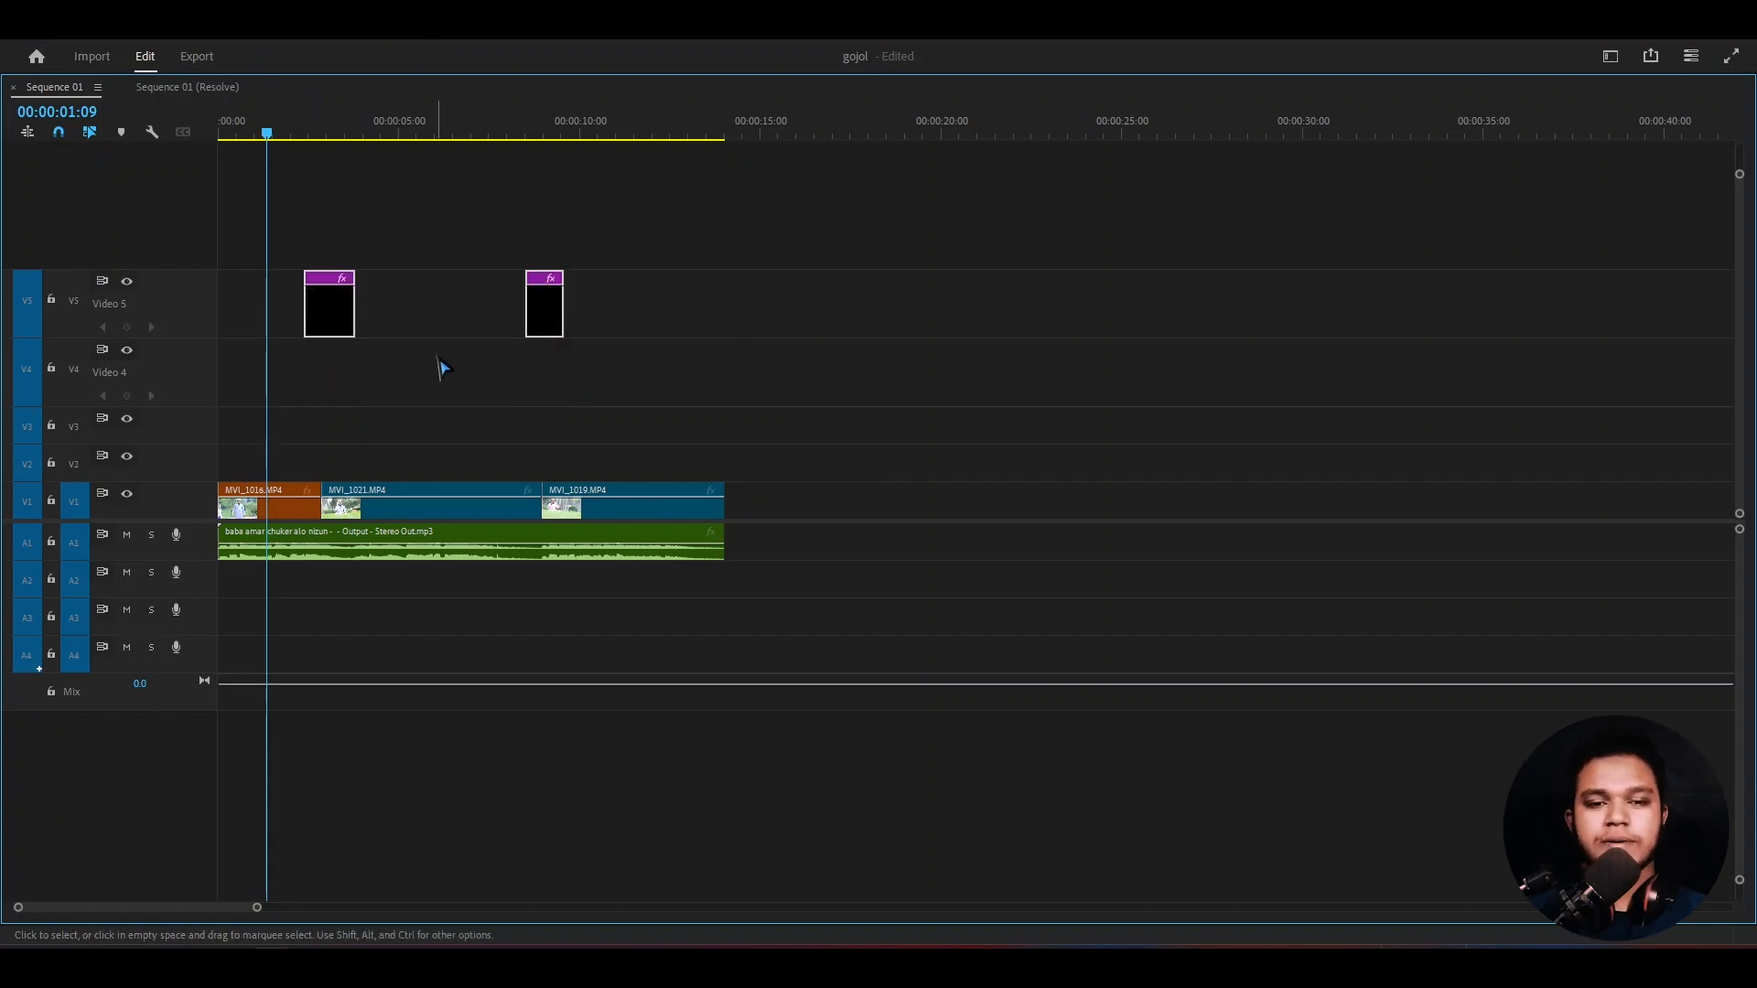
pyautogui.press('-')
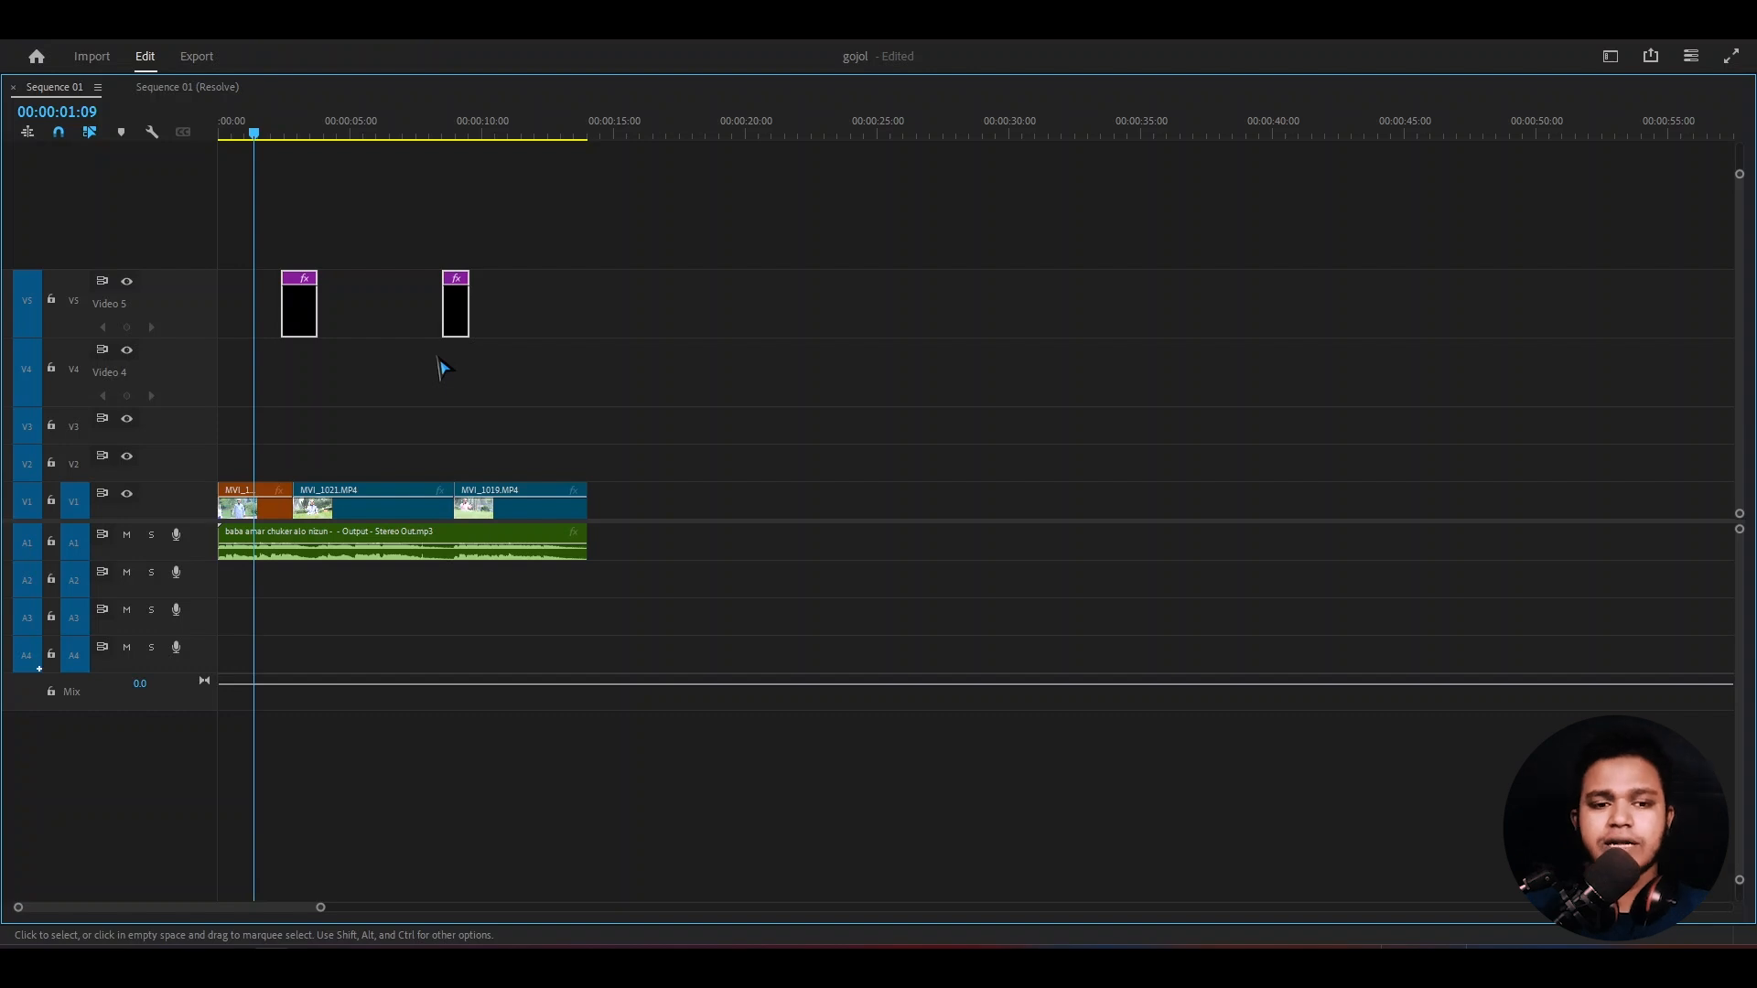
# - Raise both adjustment layers to a new V6 track and restore the full workspace layout
pyautogui.moveTo(539, 226); pyautogui.dragTo(273, 297)
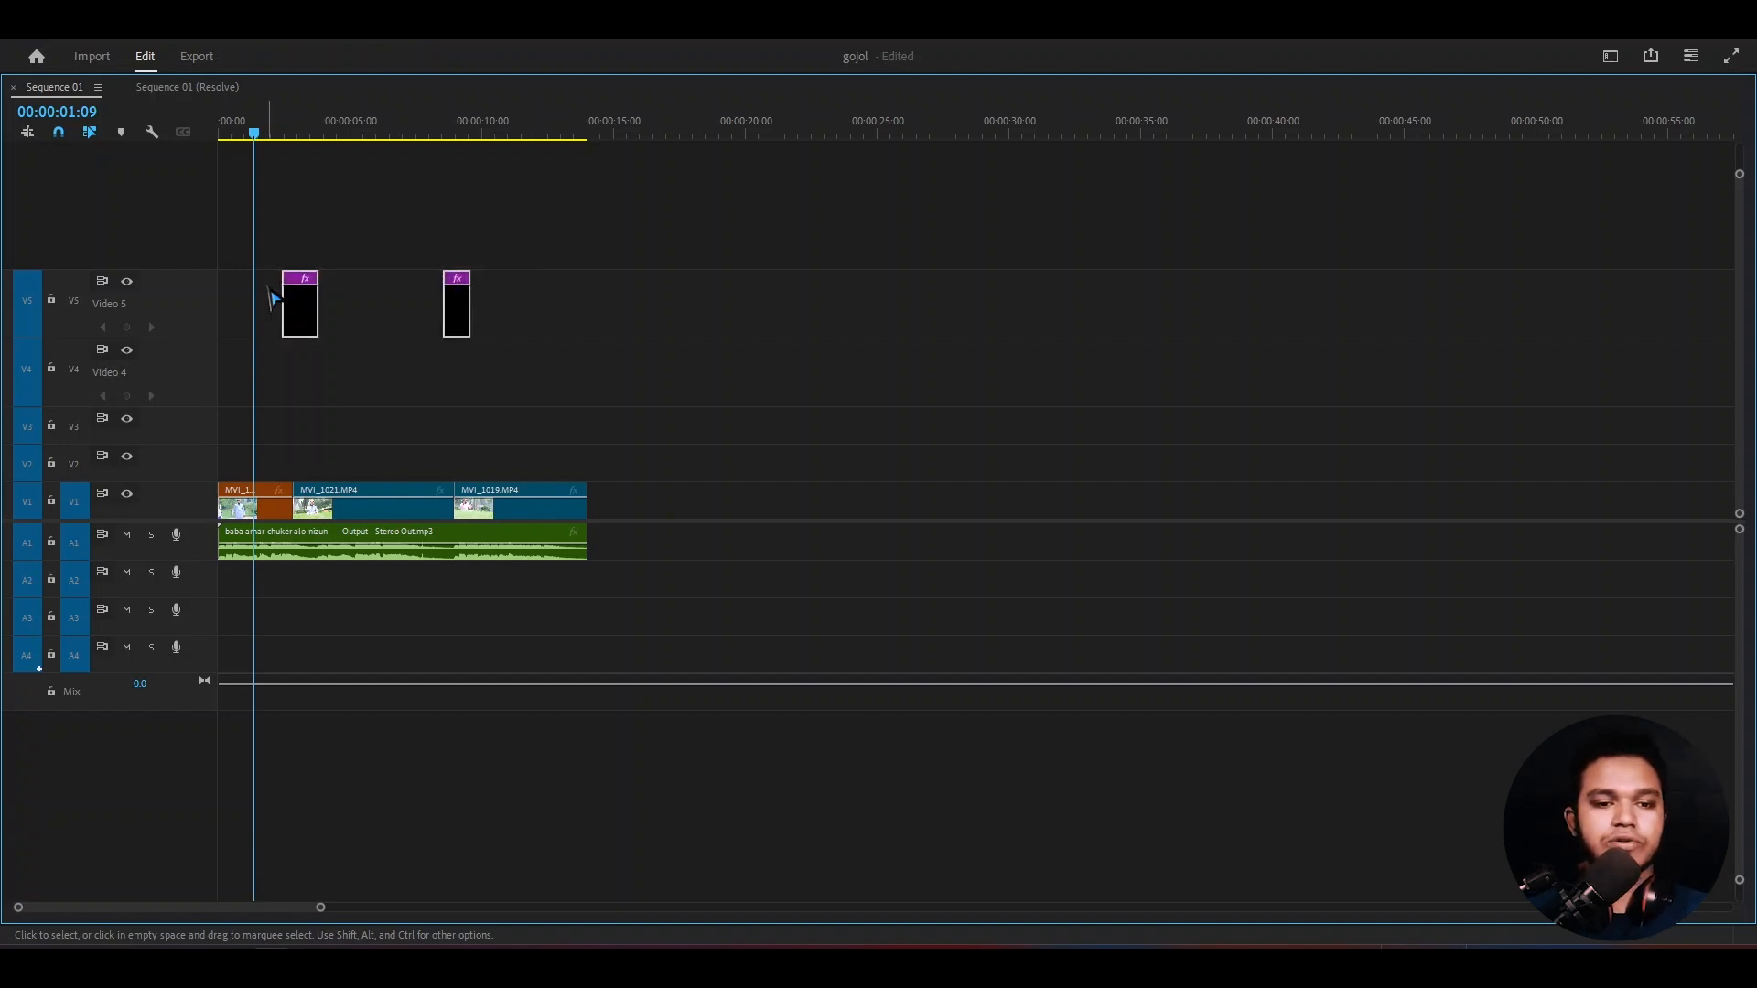
pyautogui.click(269, 289)
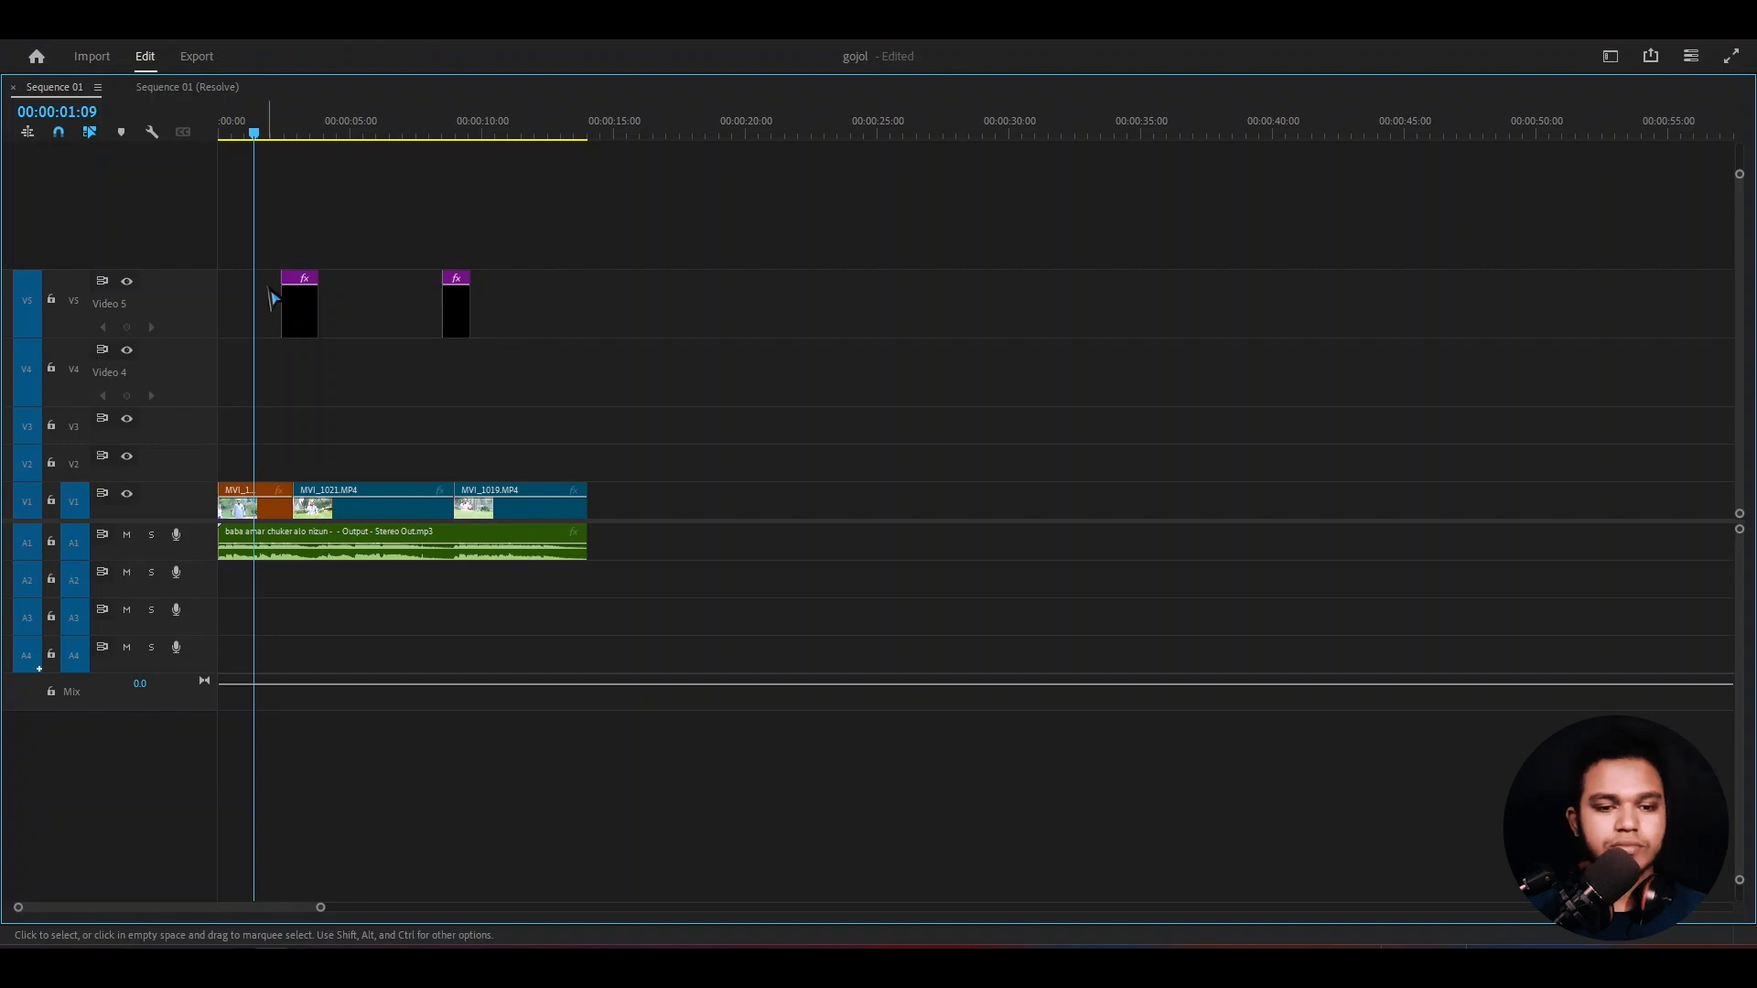
pyautogui.moveTo(291, 209); pyautogui.dragTo(486, 322)
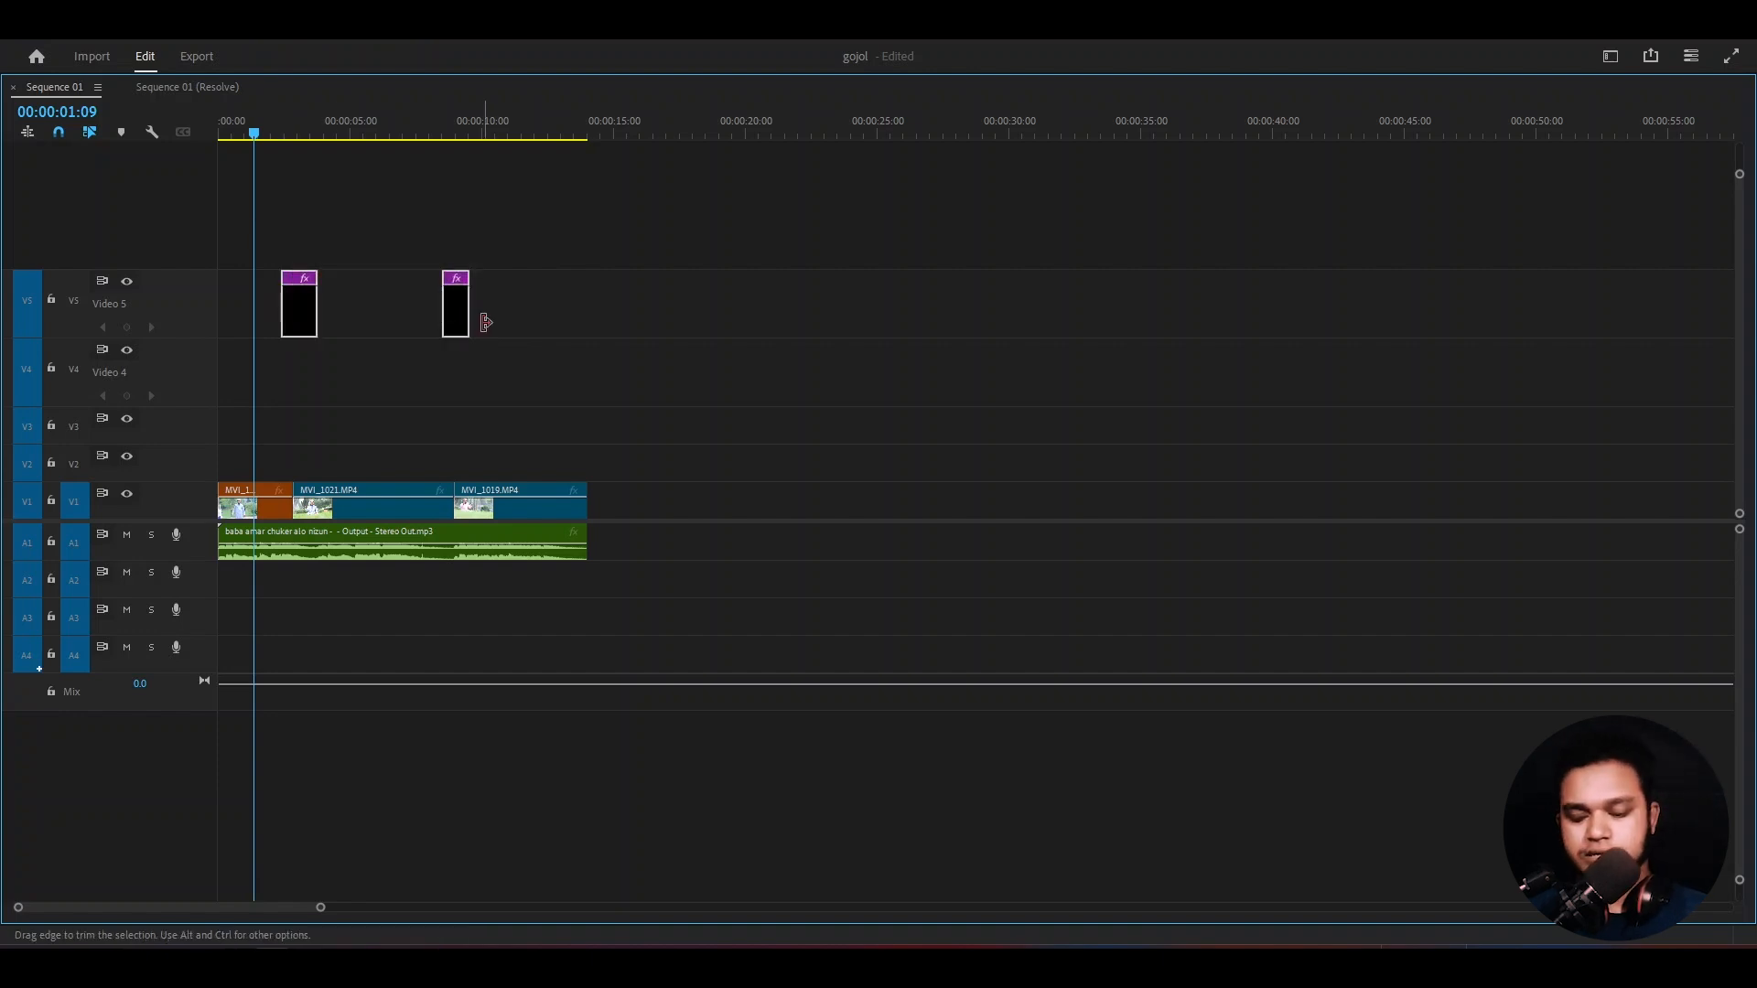
pyautogui.hotkey('alt', 'Up')
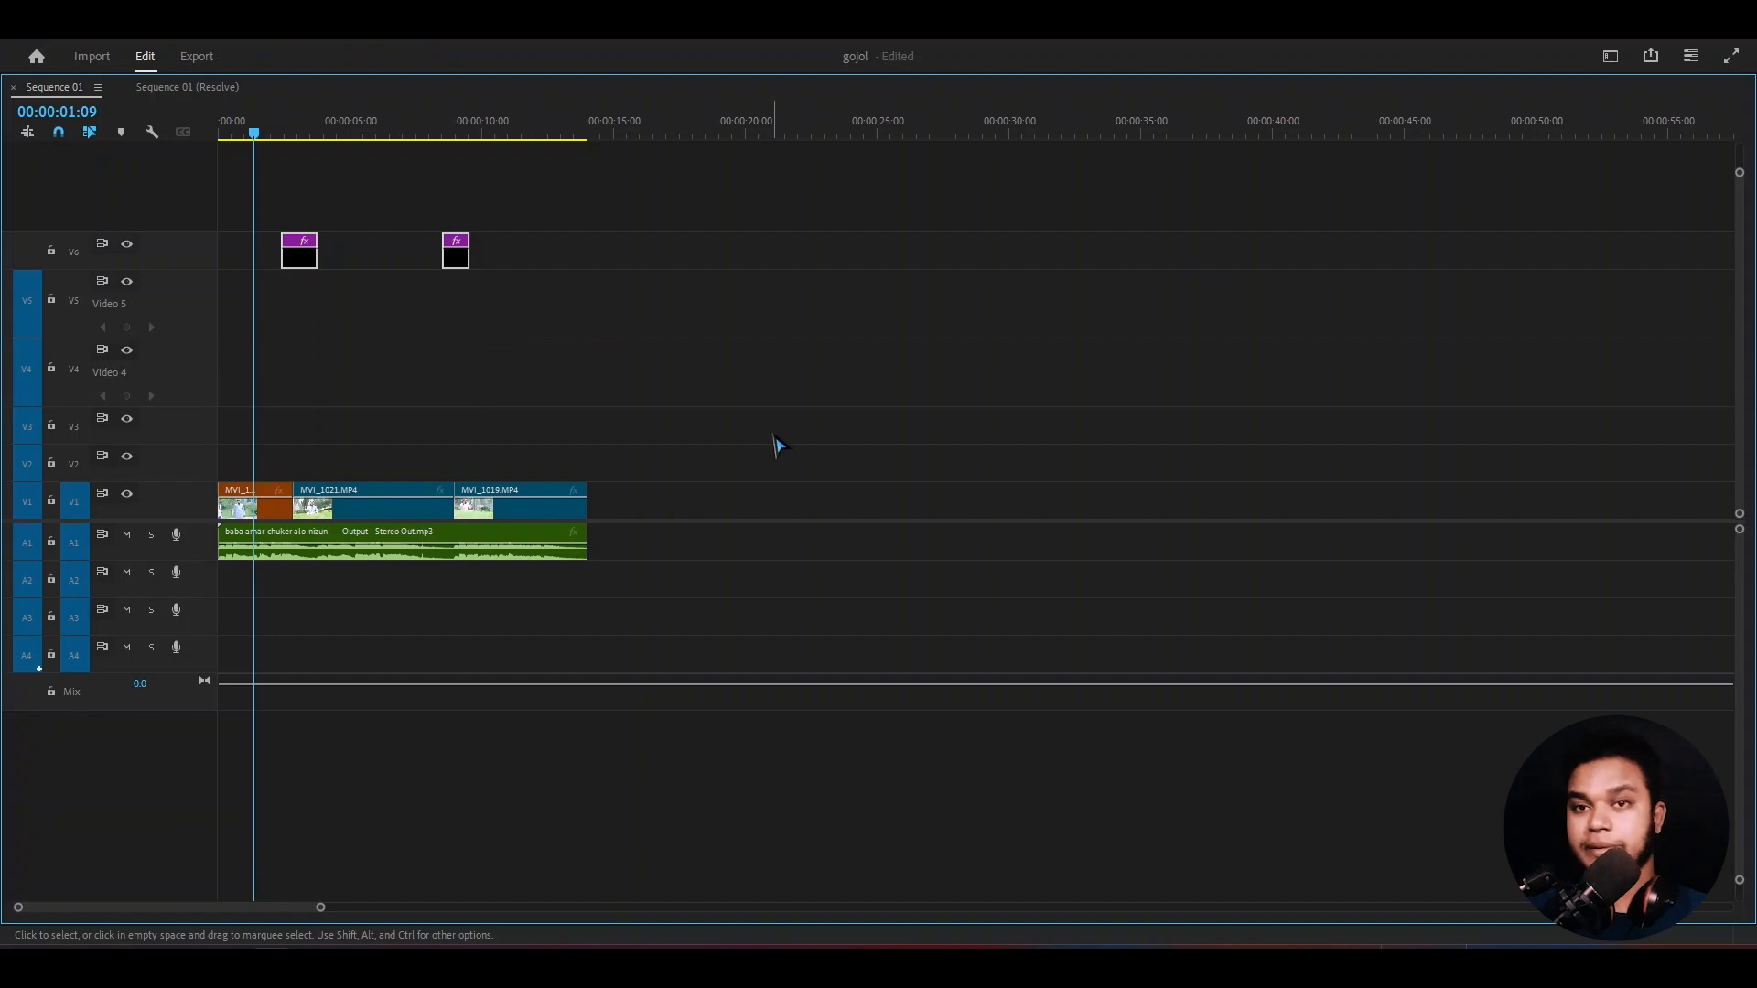
pyautogui.press('`')
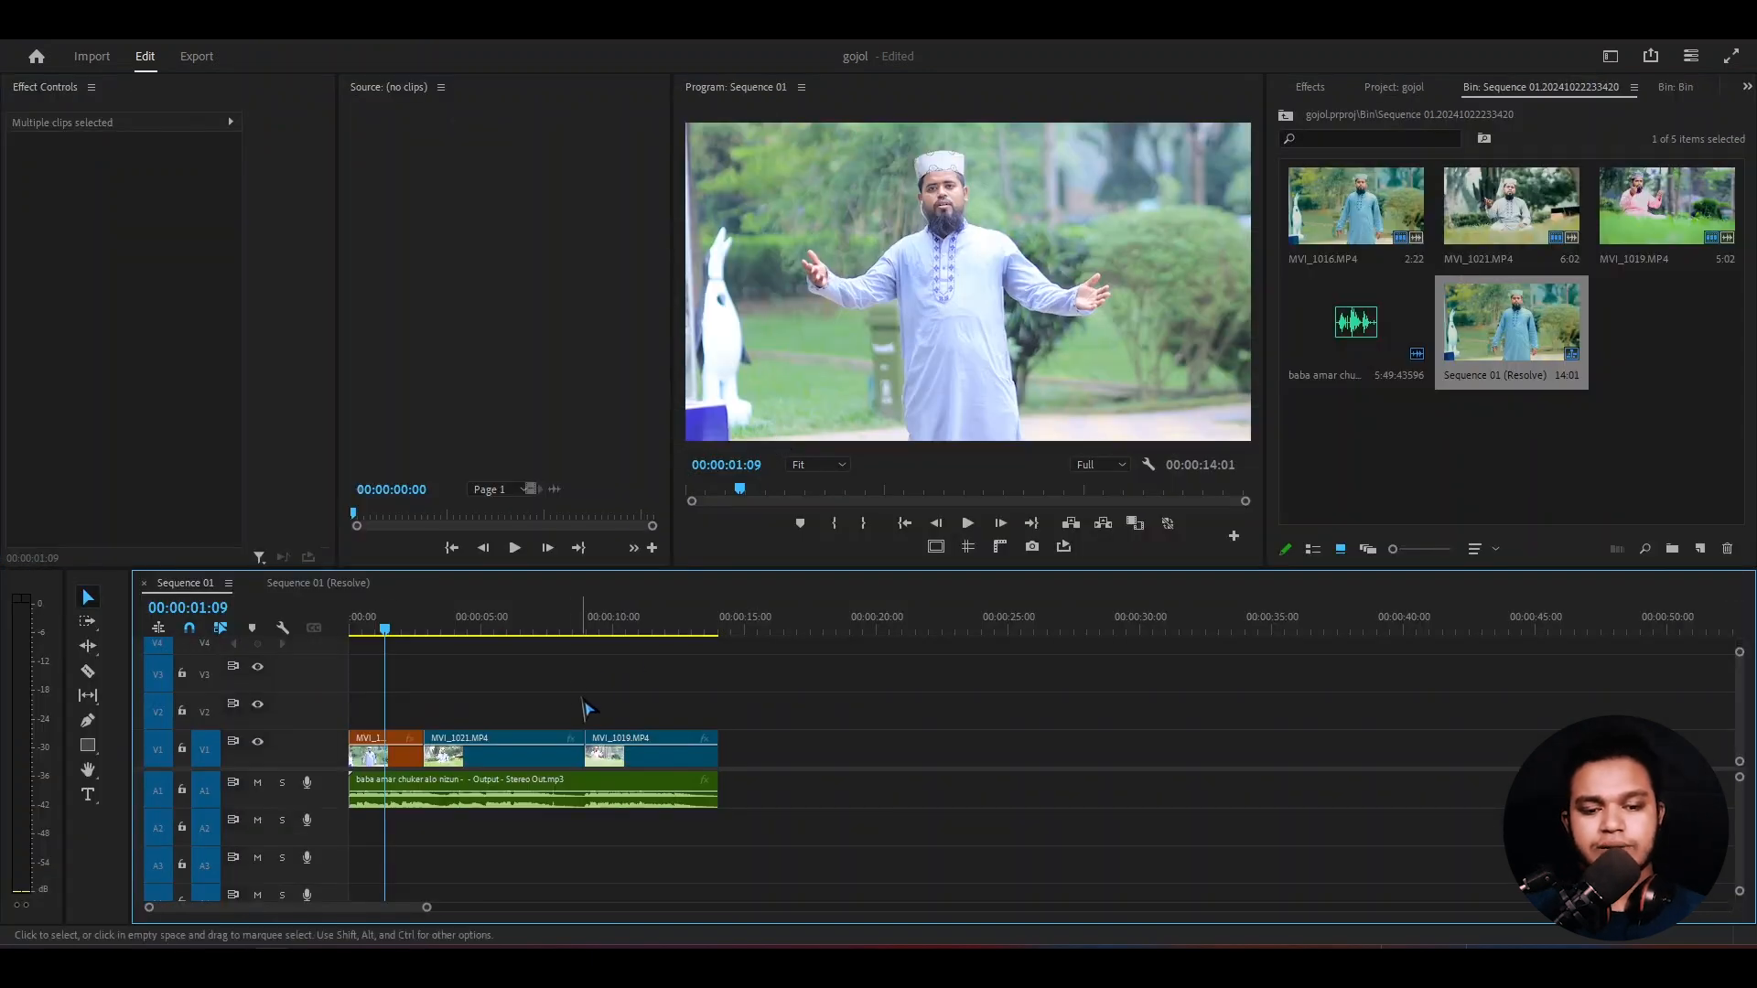
# - Place Sequence 01 (Resolve) as a nested clip on V1 and A1 after the existing clips, starting at about 21 seconds, and select it
pyautogui.press('Home')
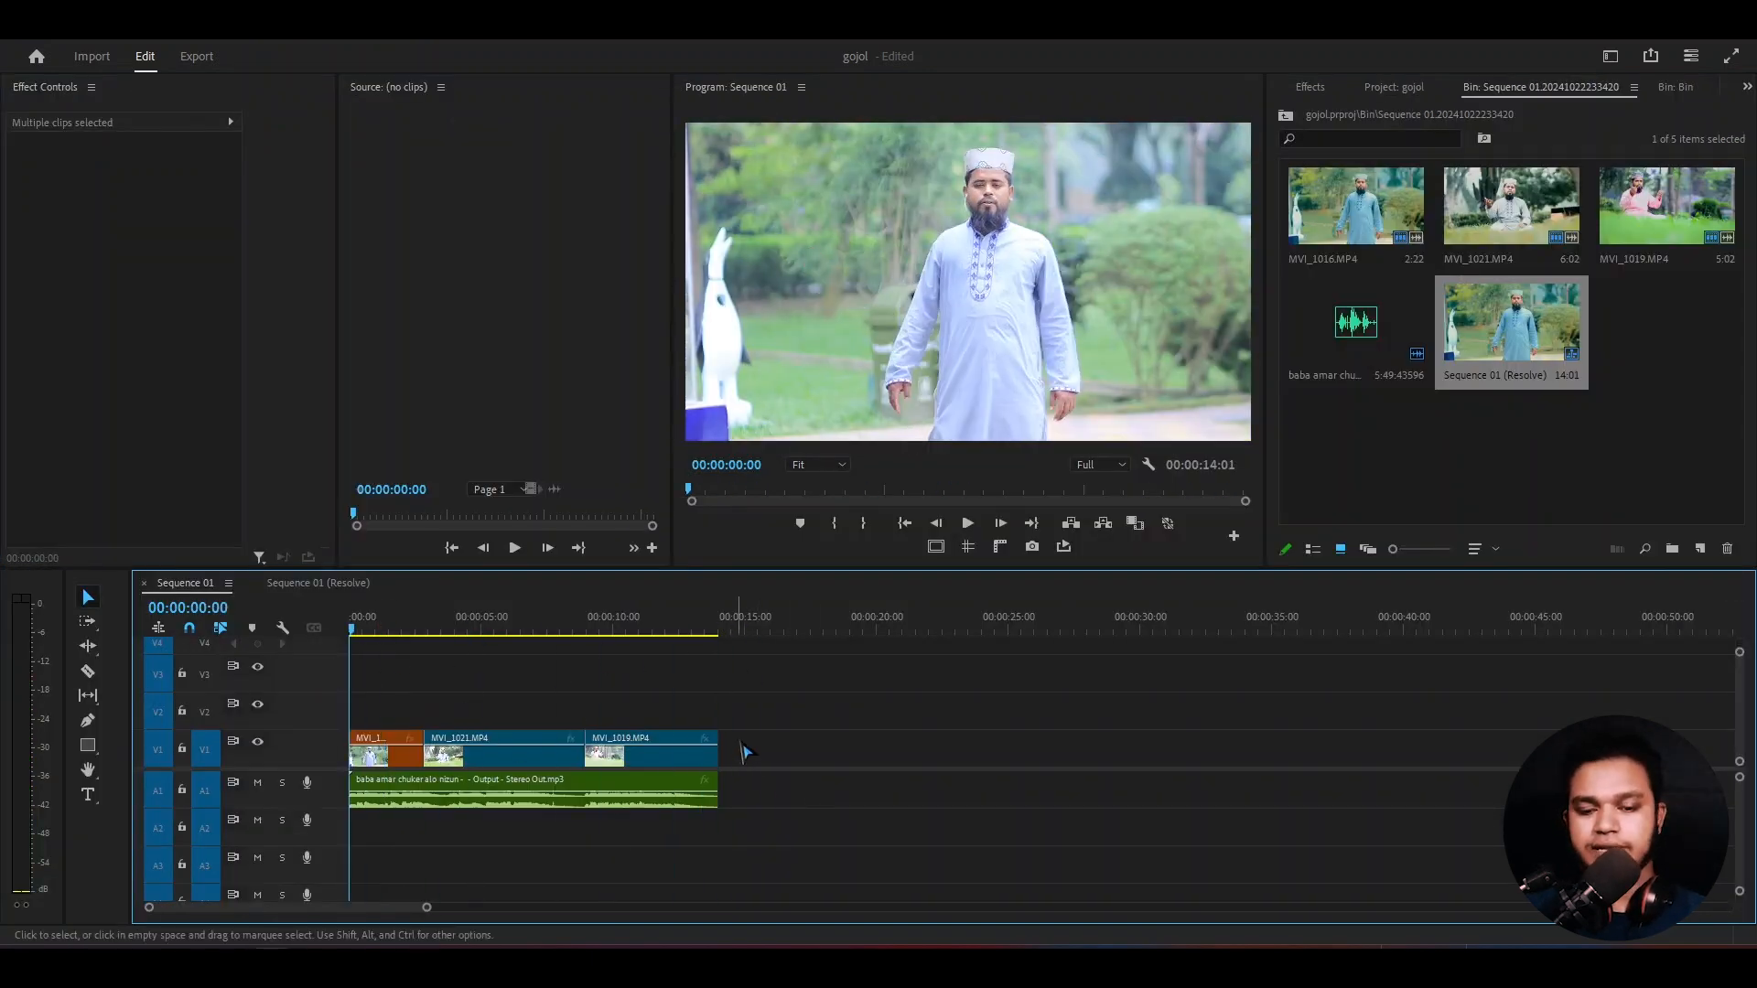
pyautogui.moveTo(804, 711); pyautogui.dragTo(348, 830)
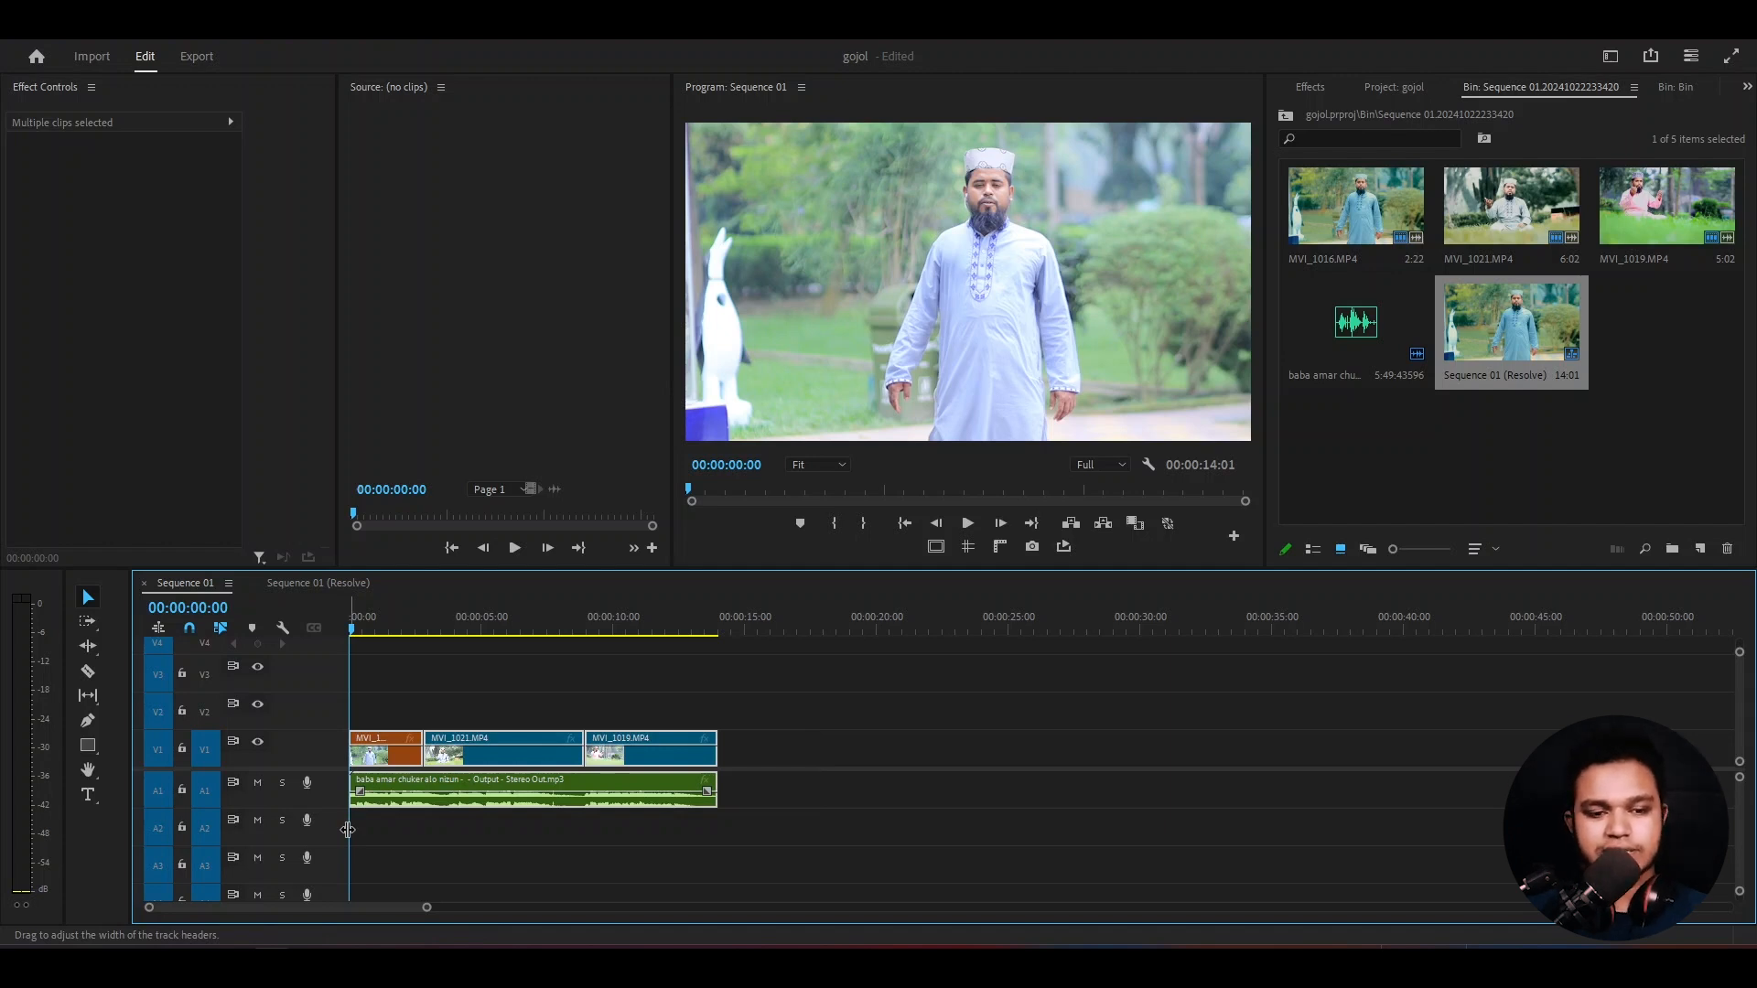
pyautogui.click(1177, 685)
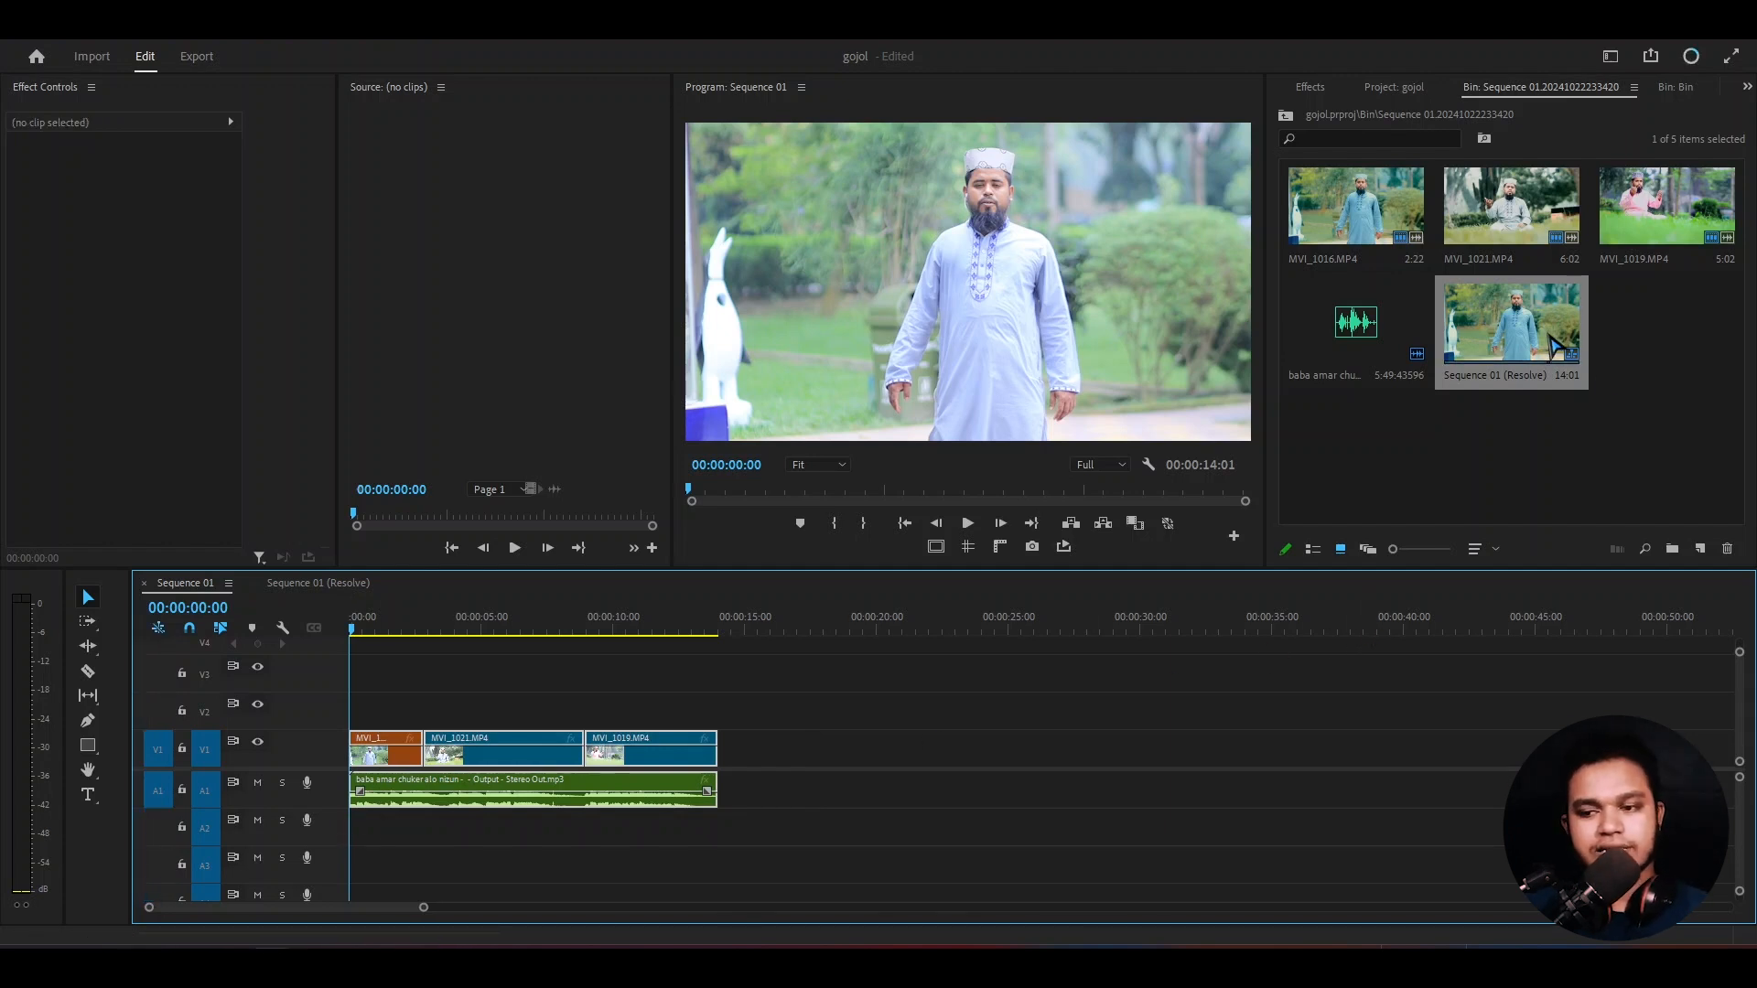
pyautogui.click(1449, 500)
pyautogui.moveTo(1483, 348); pyautogui.dragTo(1089, 638)
pyautogui.click(1089, 638)
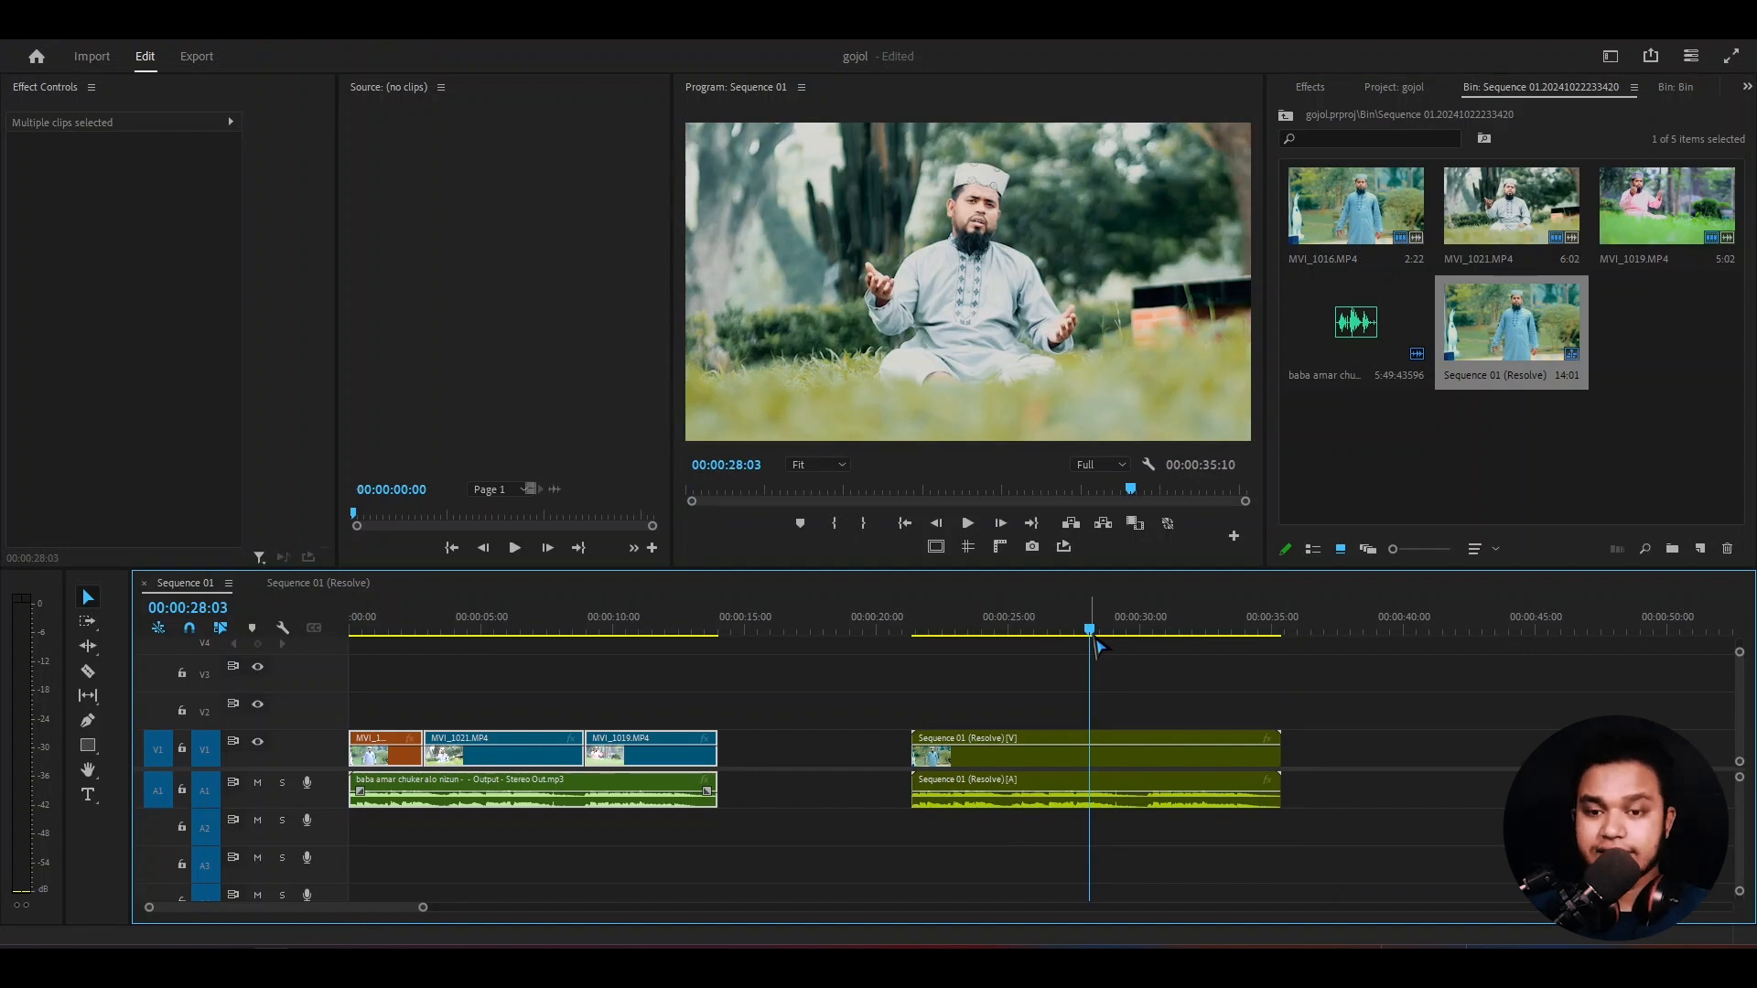
pyautogui.click(1231, 765)
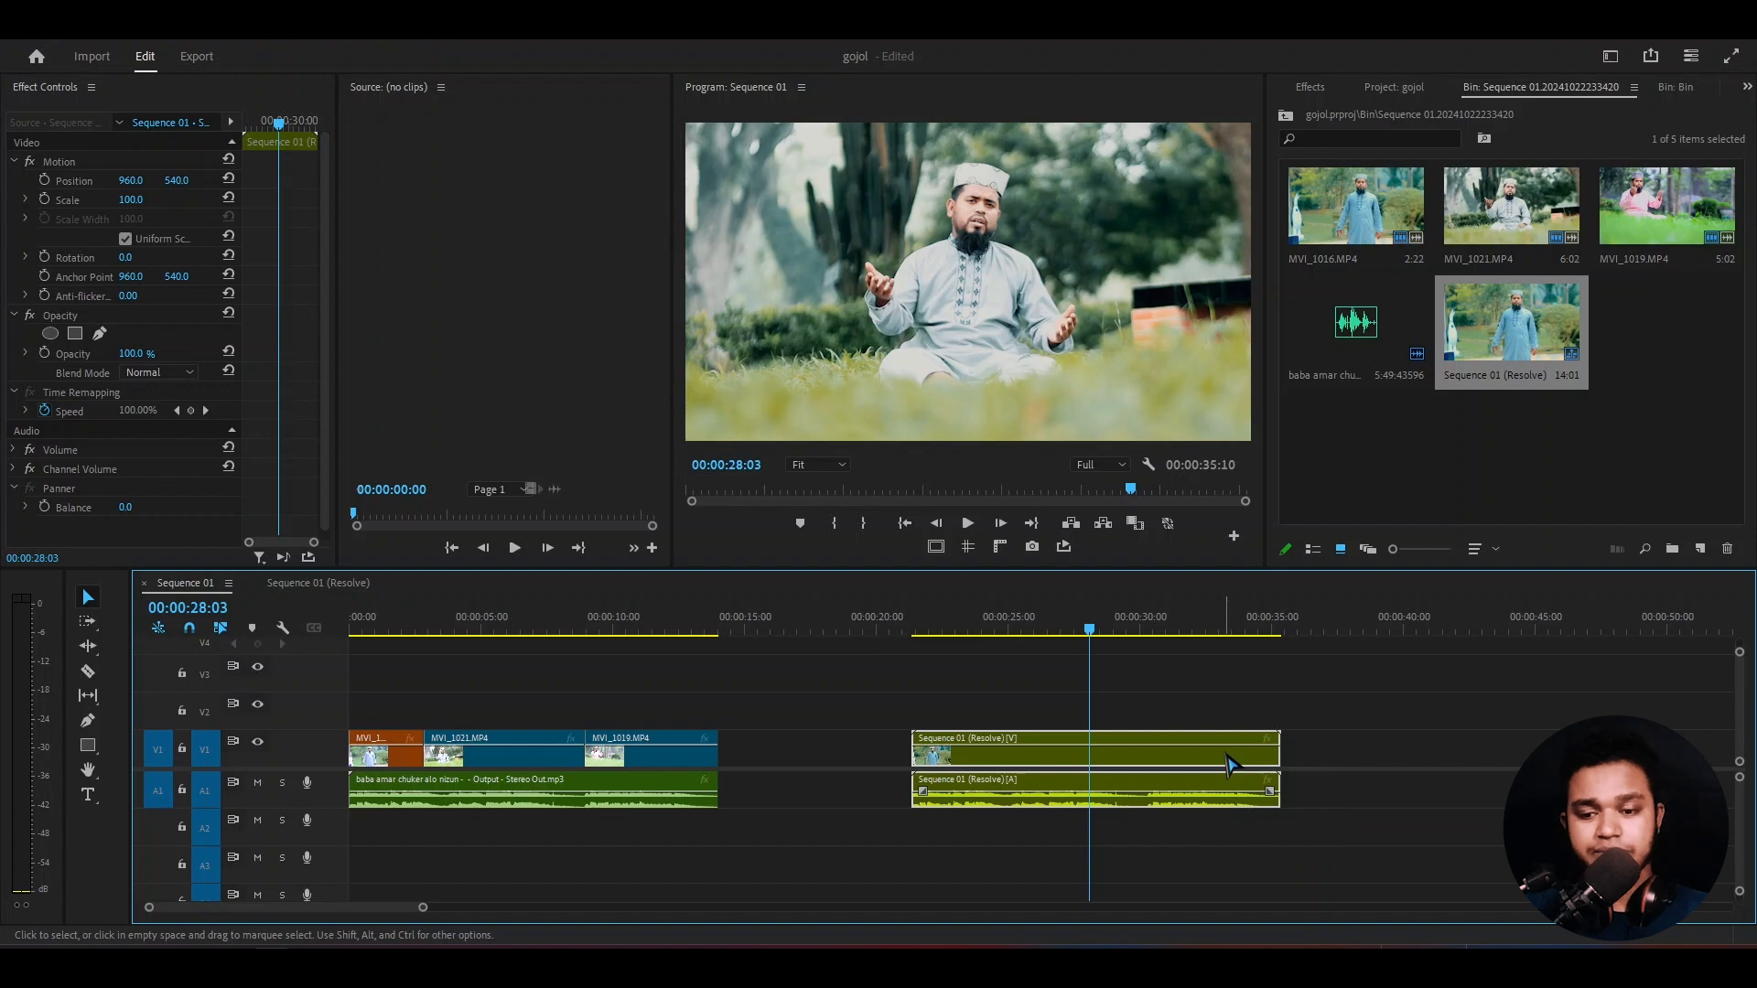
# - Delete the nested Sequence 01 (Resolve) clip from Sequence 01, turn off inserting sequences as nests, and save the project
pyautogui.moveTo(1380, 703); pyautogui.dragTo(1128, 865)
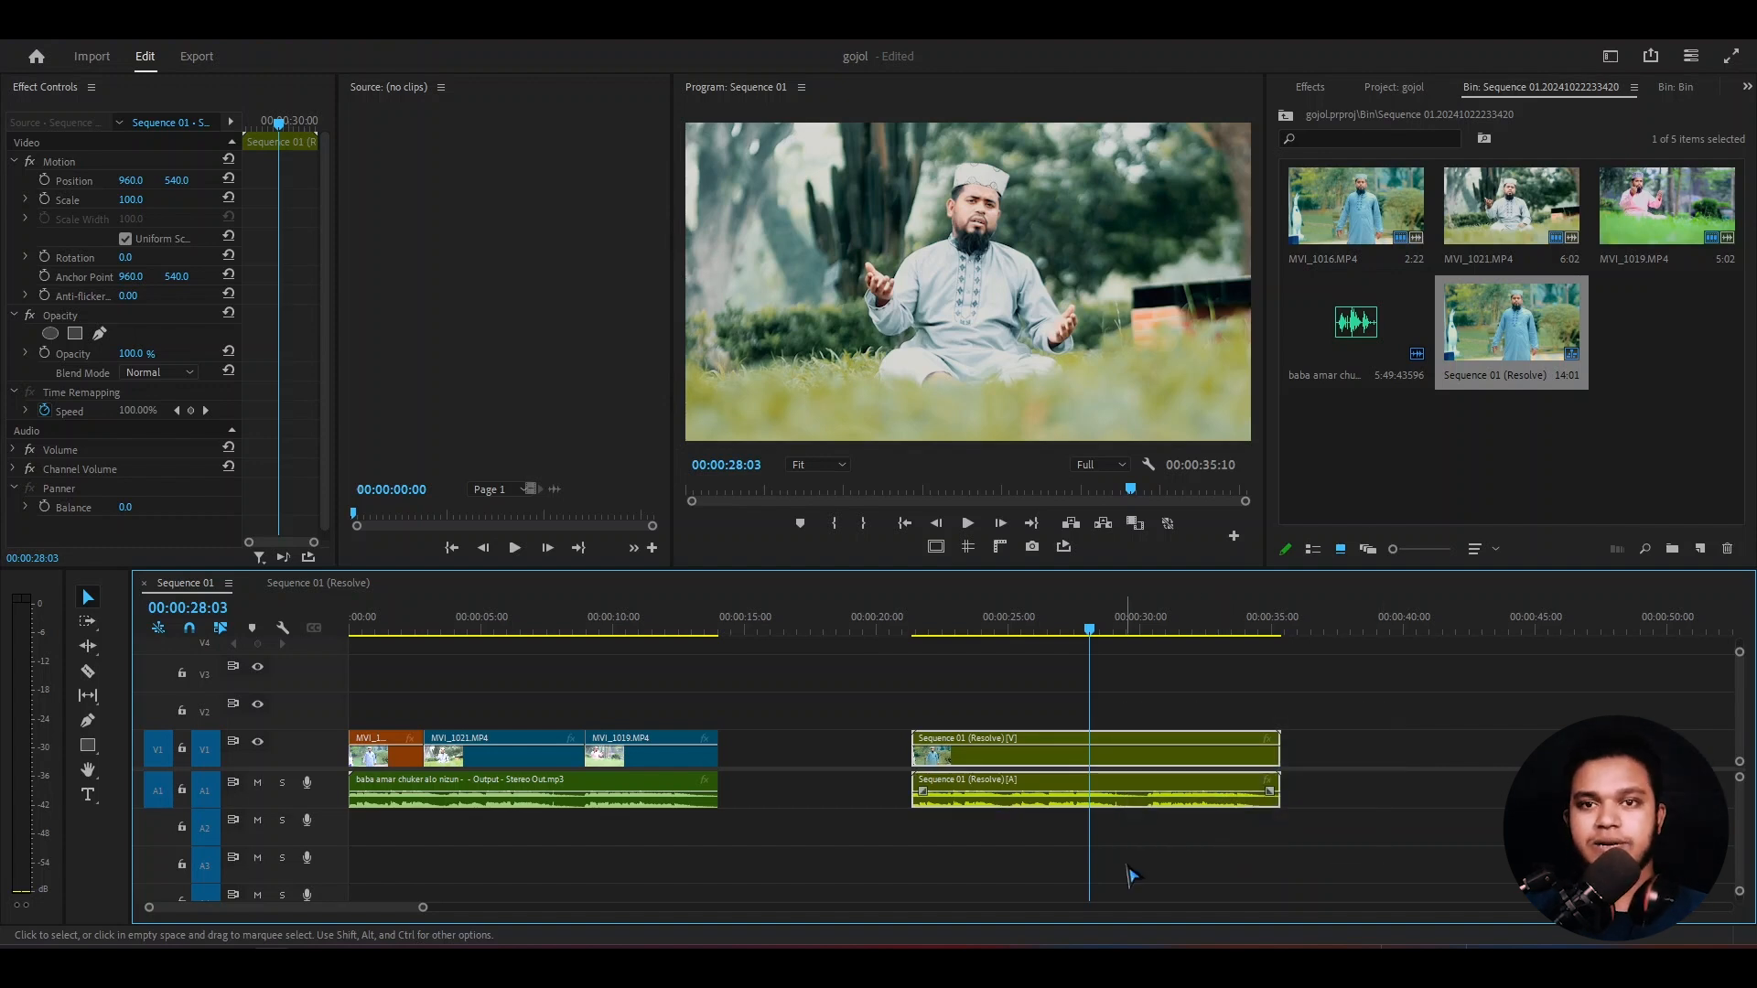
pyautogui.press('Delete')
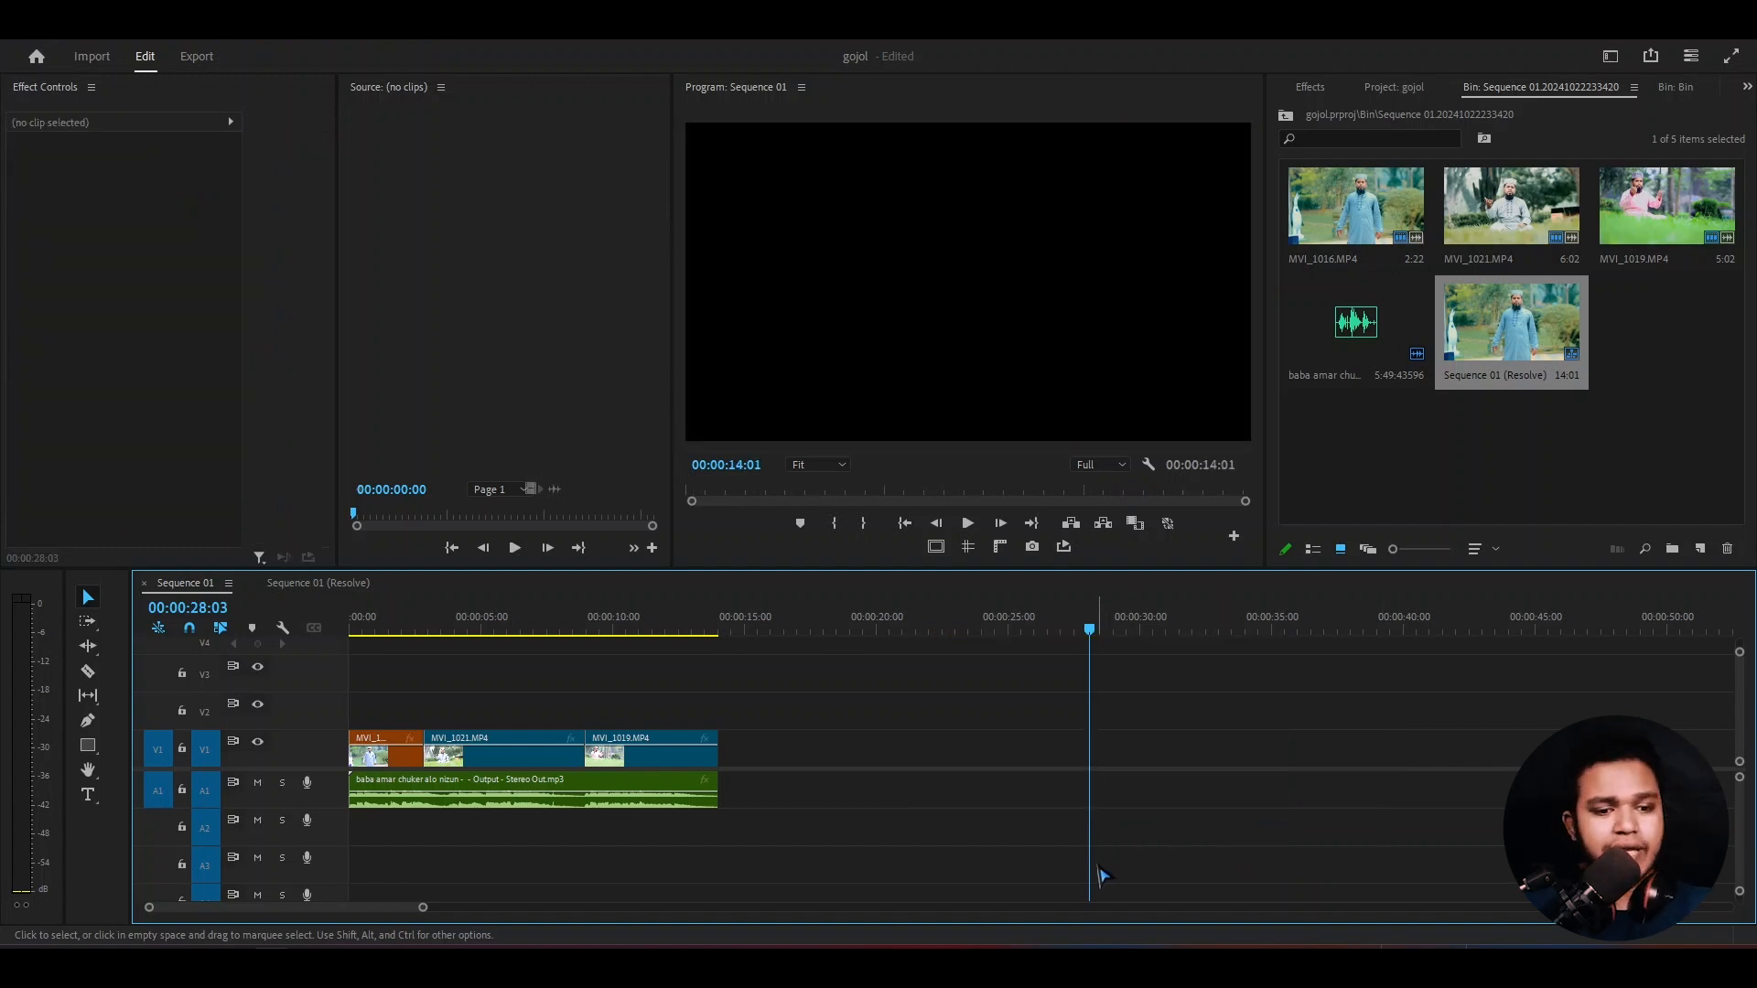
pyautogui.click(161, 629)
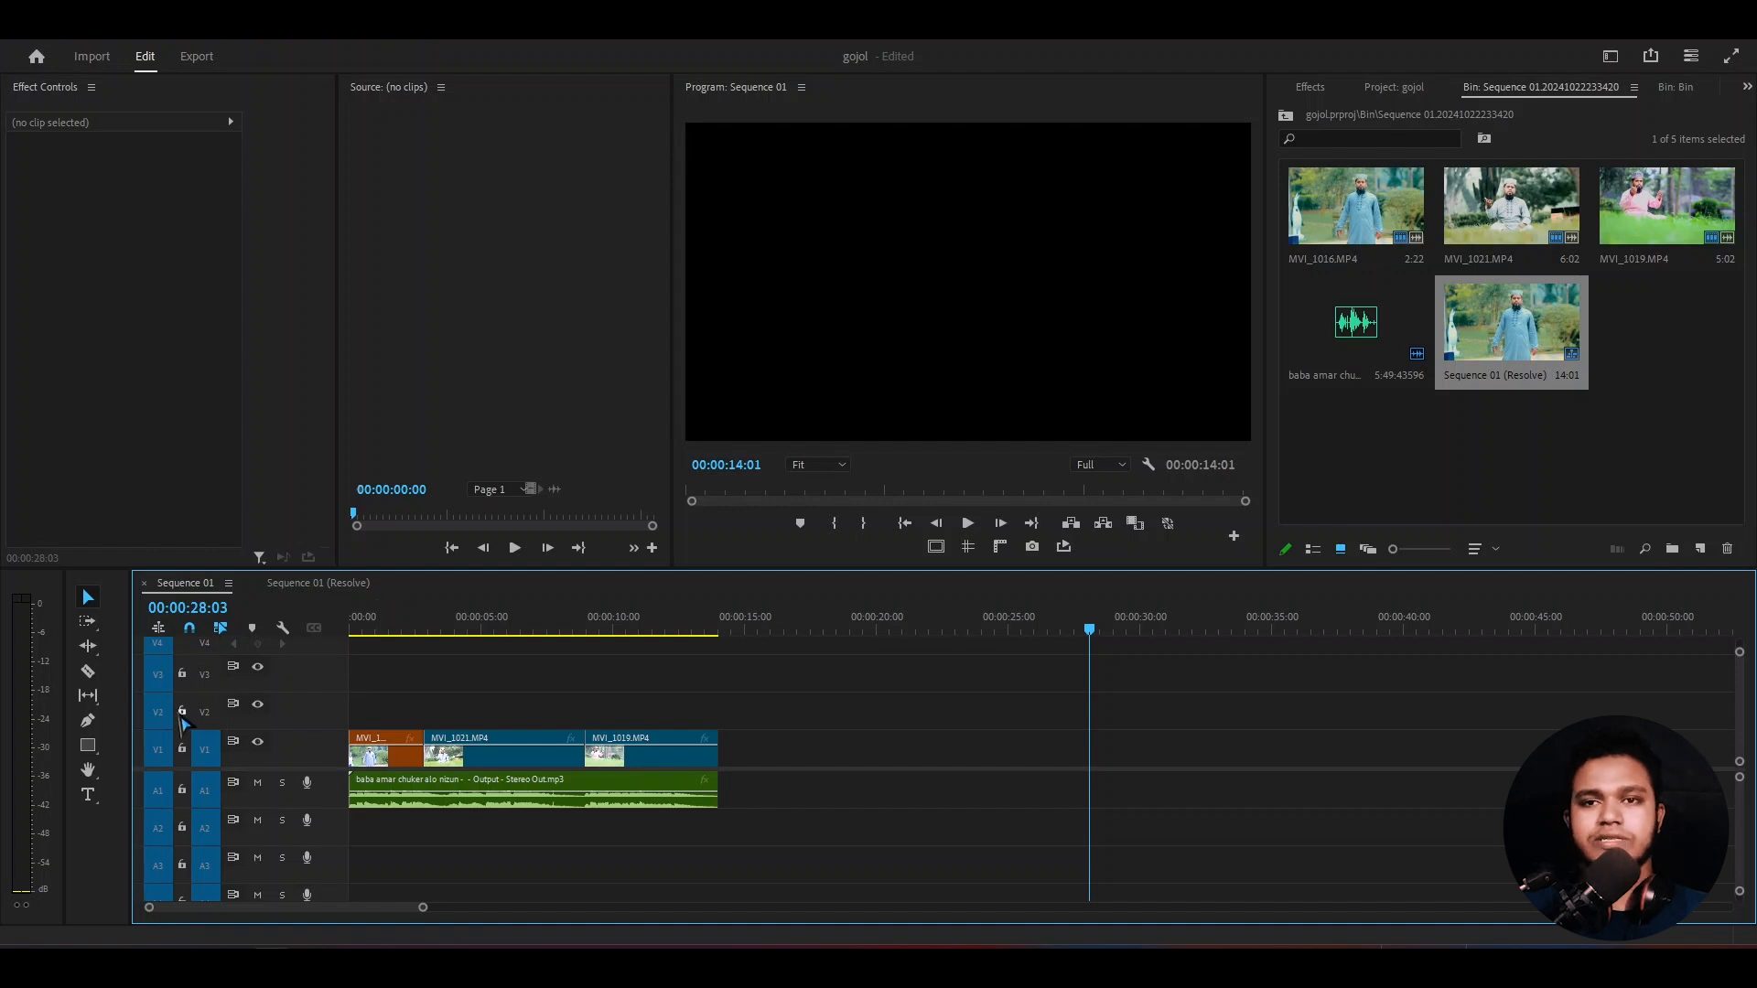
pyautogui.hotkey('ctrl', 's')
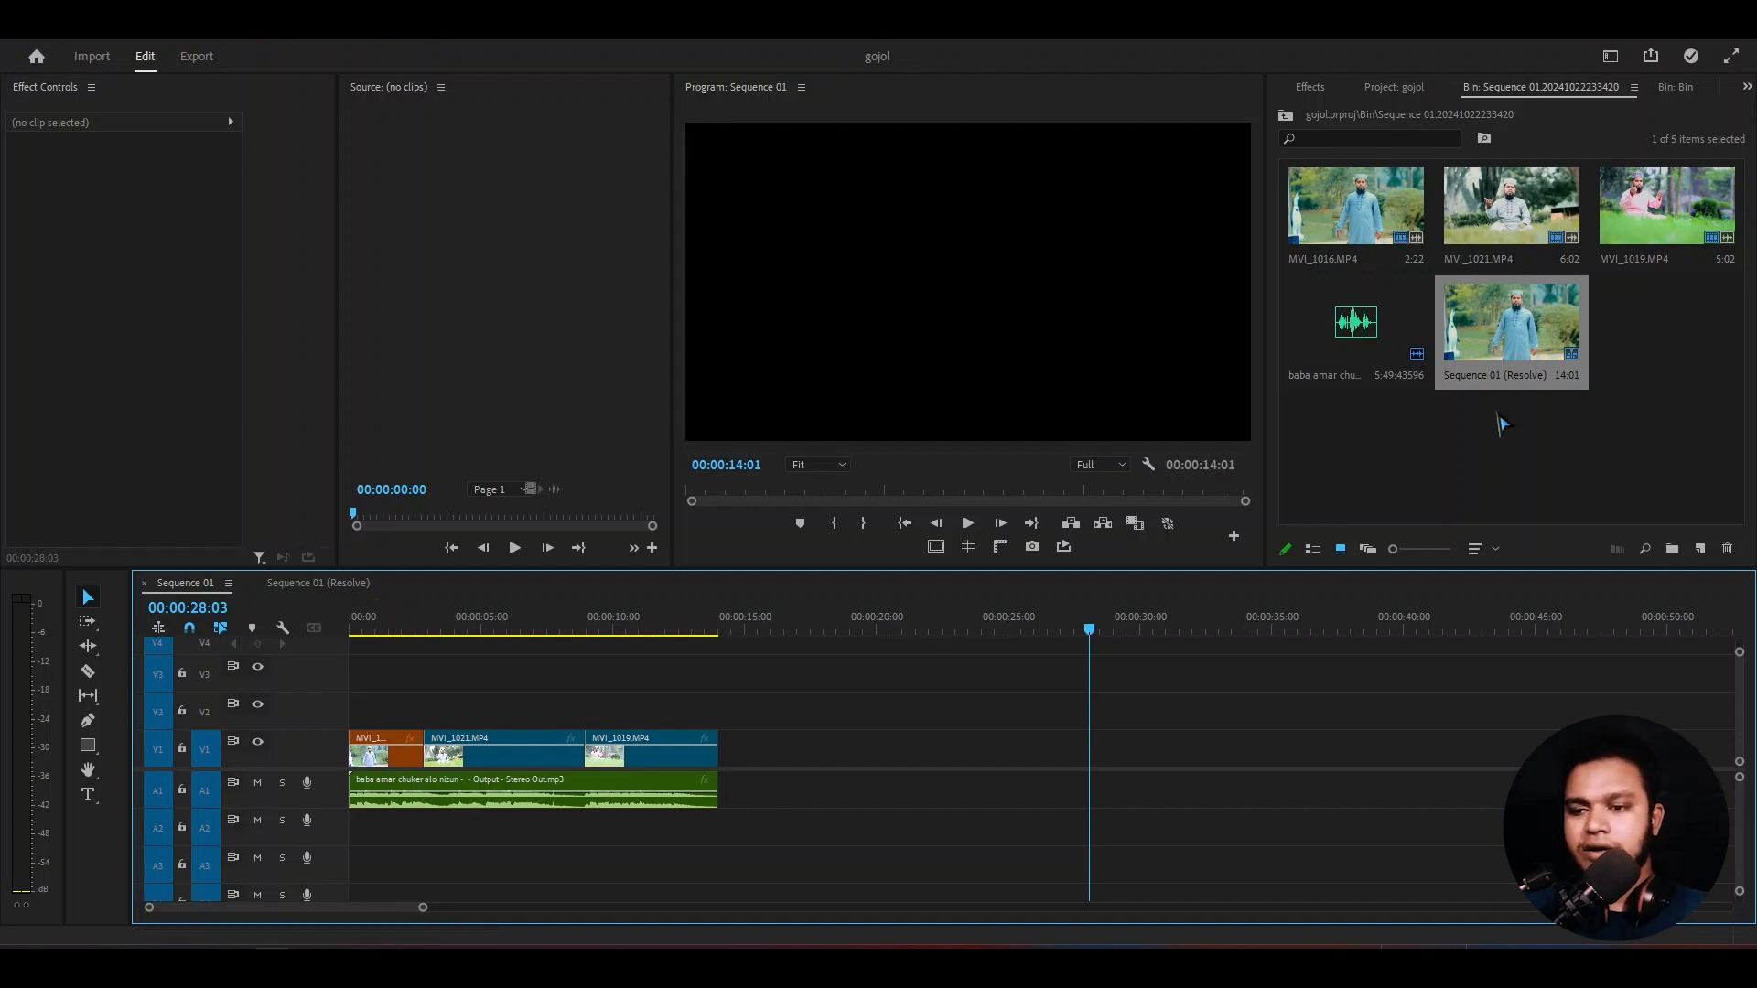
# - Overwrite the clips at the start of Sequence 01 with Sequence 01 (Resolve) as individual clips and check the picture at 00:00:00:10
pyautogui.click(1514, 371)
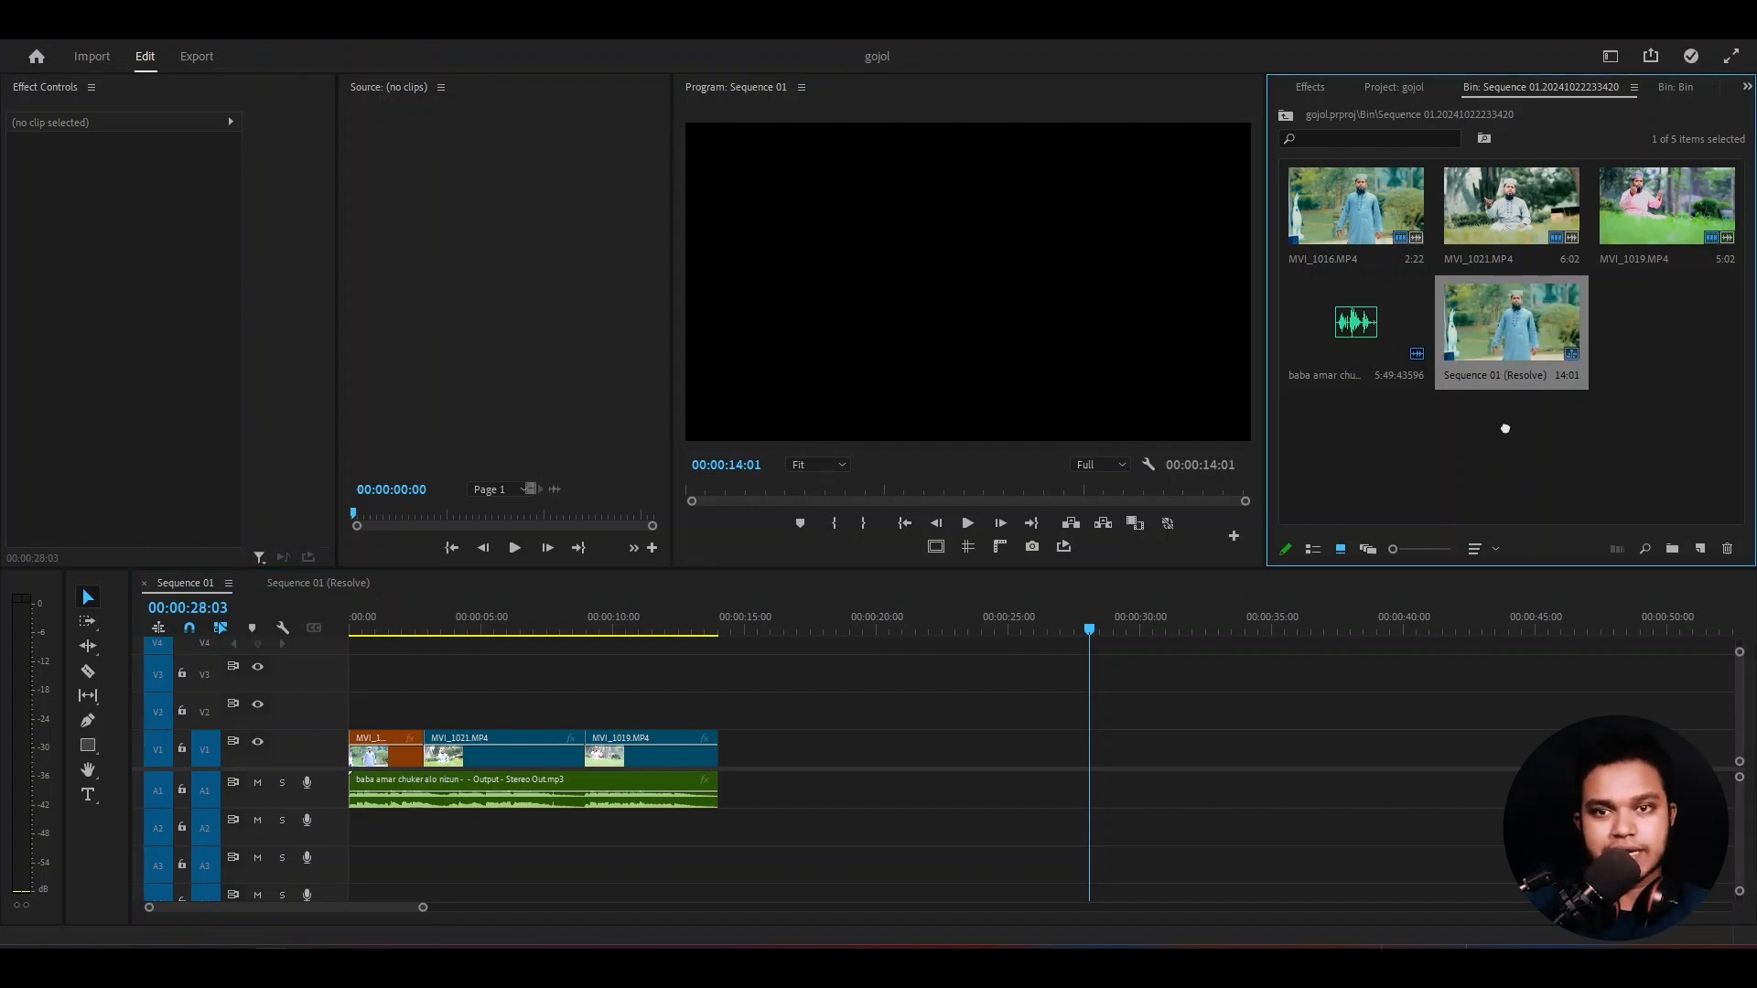
pyautogui.moveTo(1505, 428); pyautogui.dragTo(487, 793)
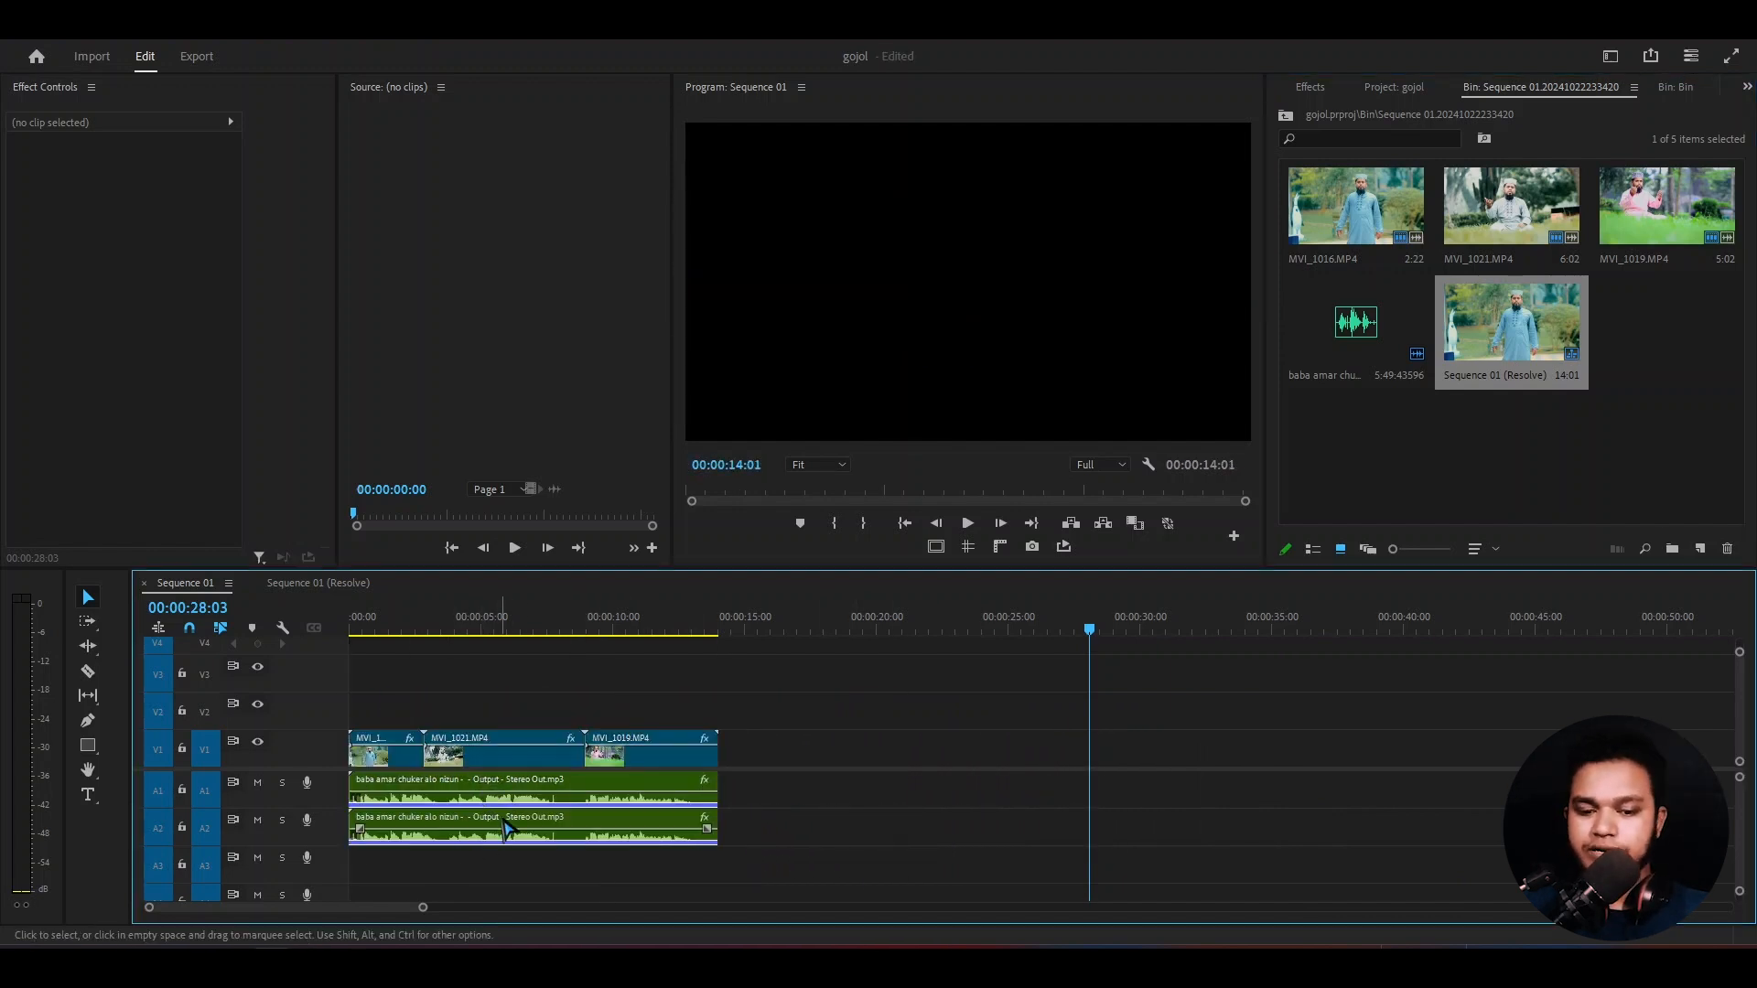
pyautogui.moveTo(486, 629); pyautogui.dragTo(364, 633)
pyautogui.click(581, 754)
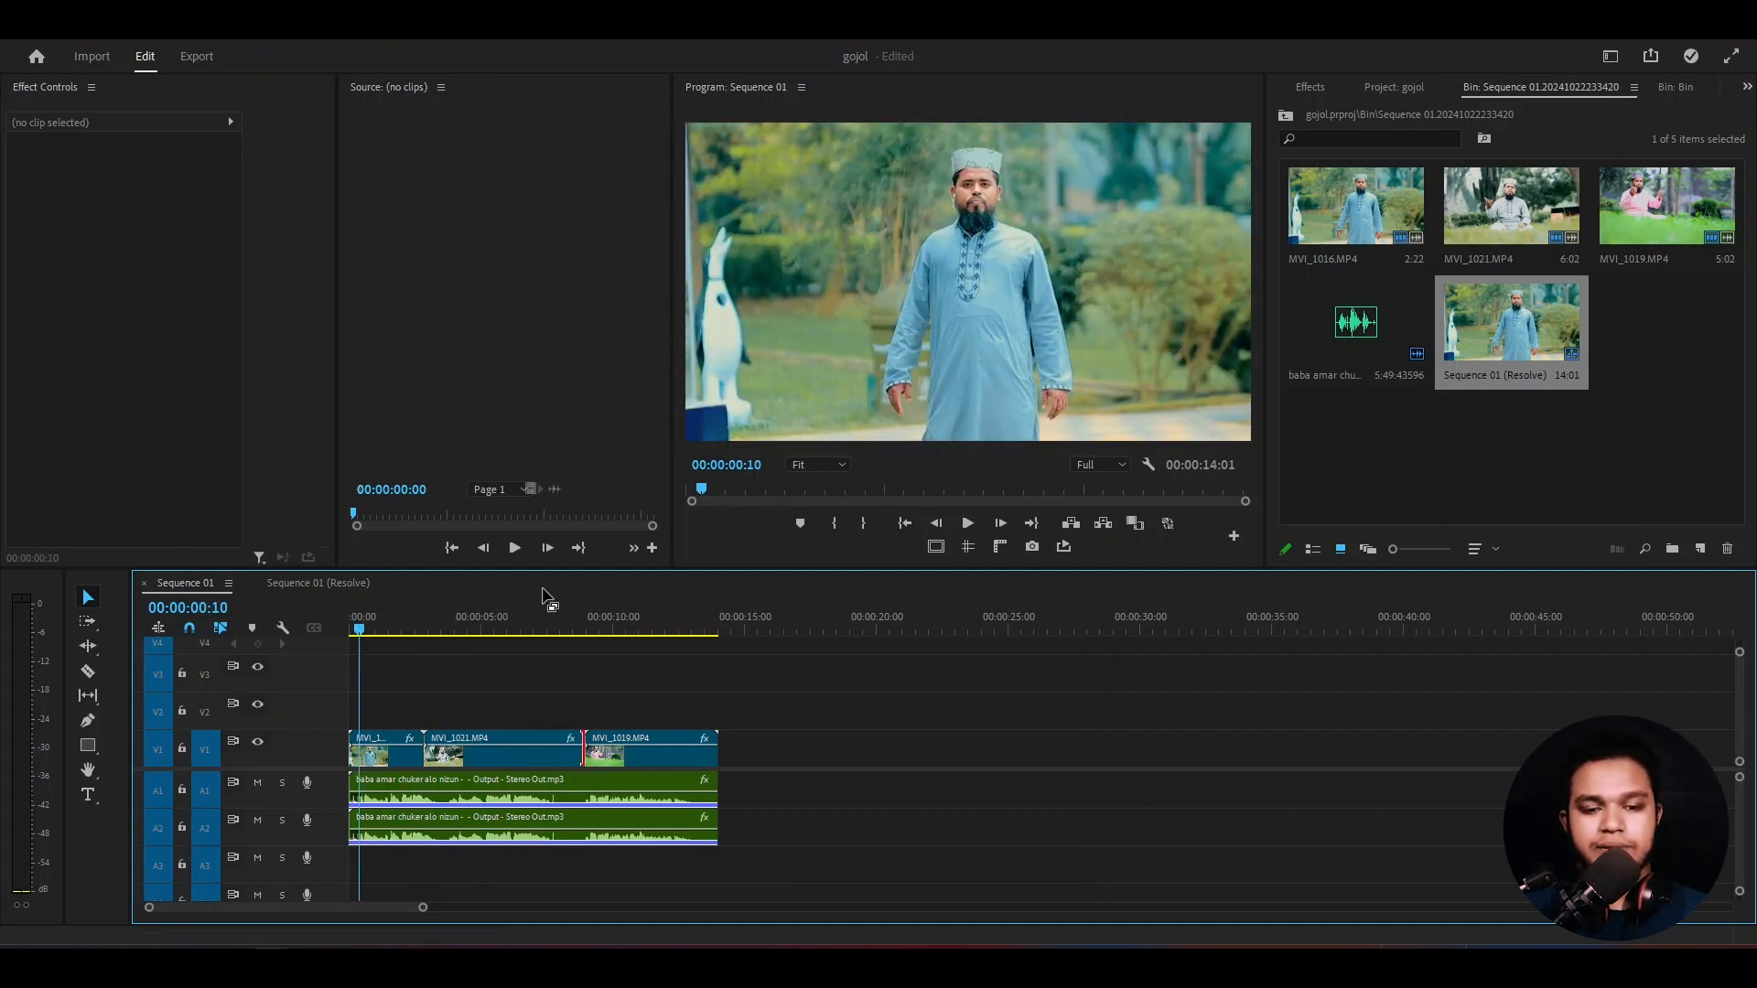
# - Move both adjustment layers from V6 down to V2, directly above the graded clips, and restore the full workspace layout
pyautogui.press('`')
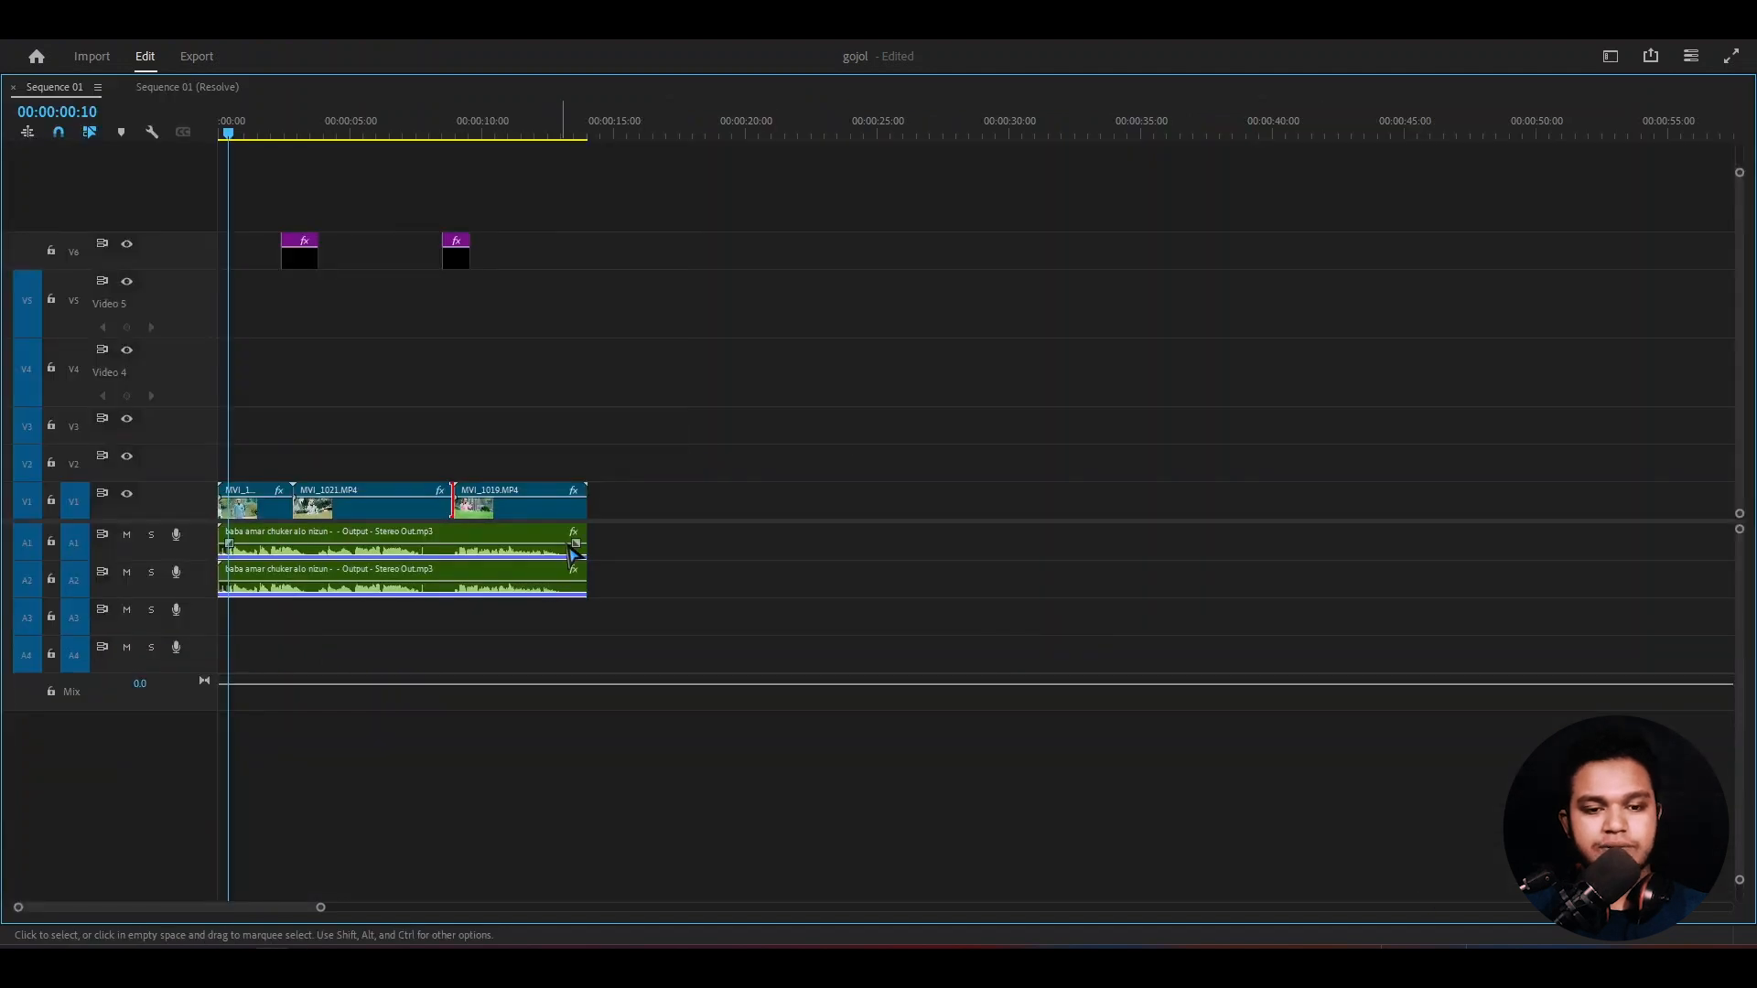
pyautogui.moveTo(532, 188); pyautogui.dragTo(295, 273)
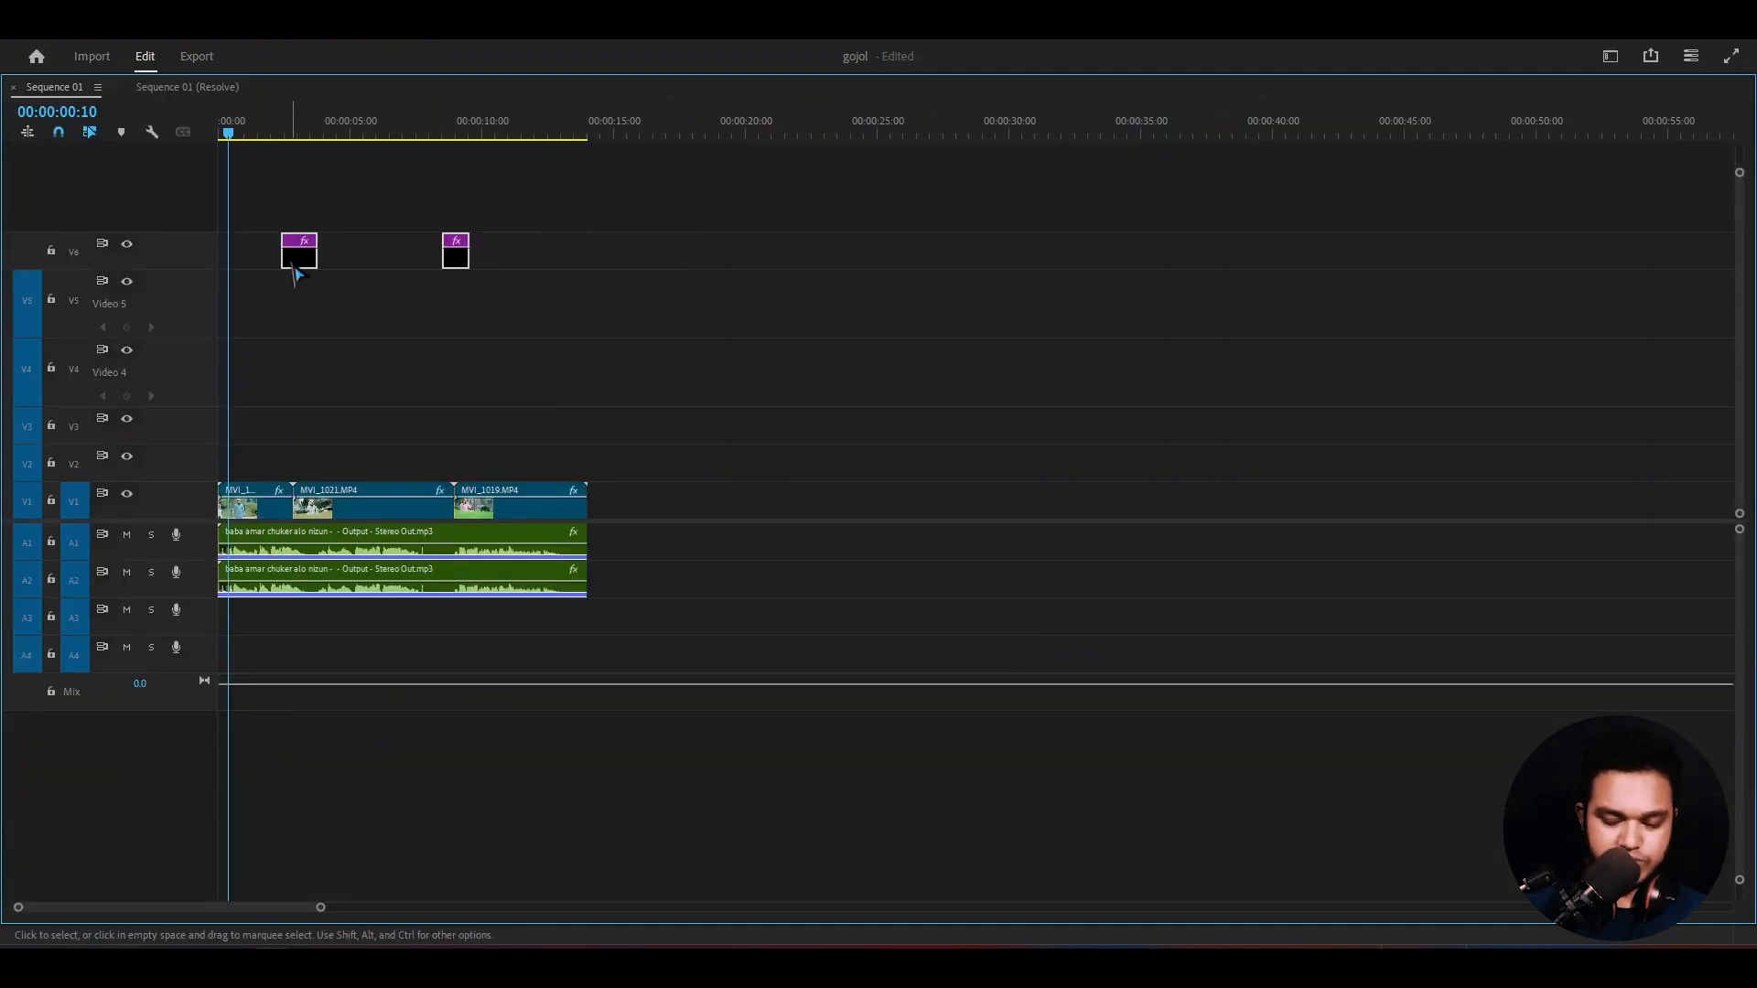
pyautogui.hotkey('alt', 'Down')
pyautogui.hotkey('alt', 'Down')
pyautogui.hotkey('alt', 'Down')
pyautogui.hotkey('alt', 'Down')
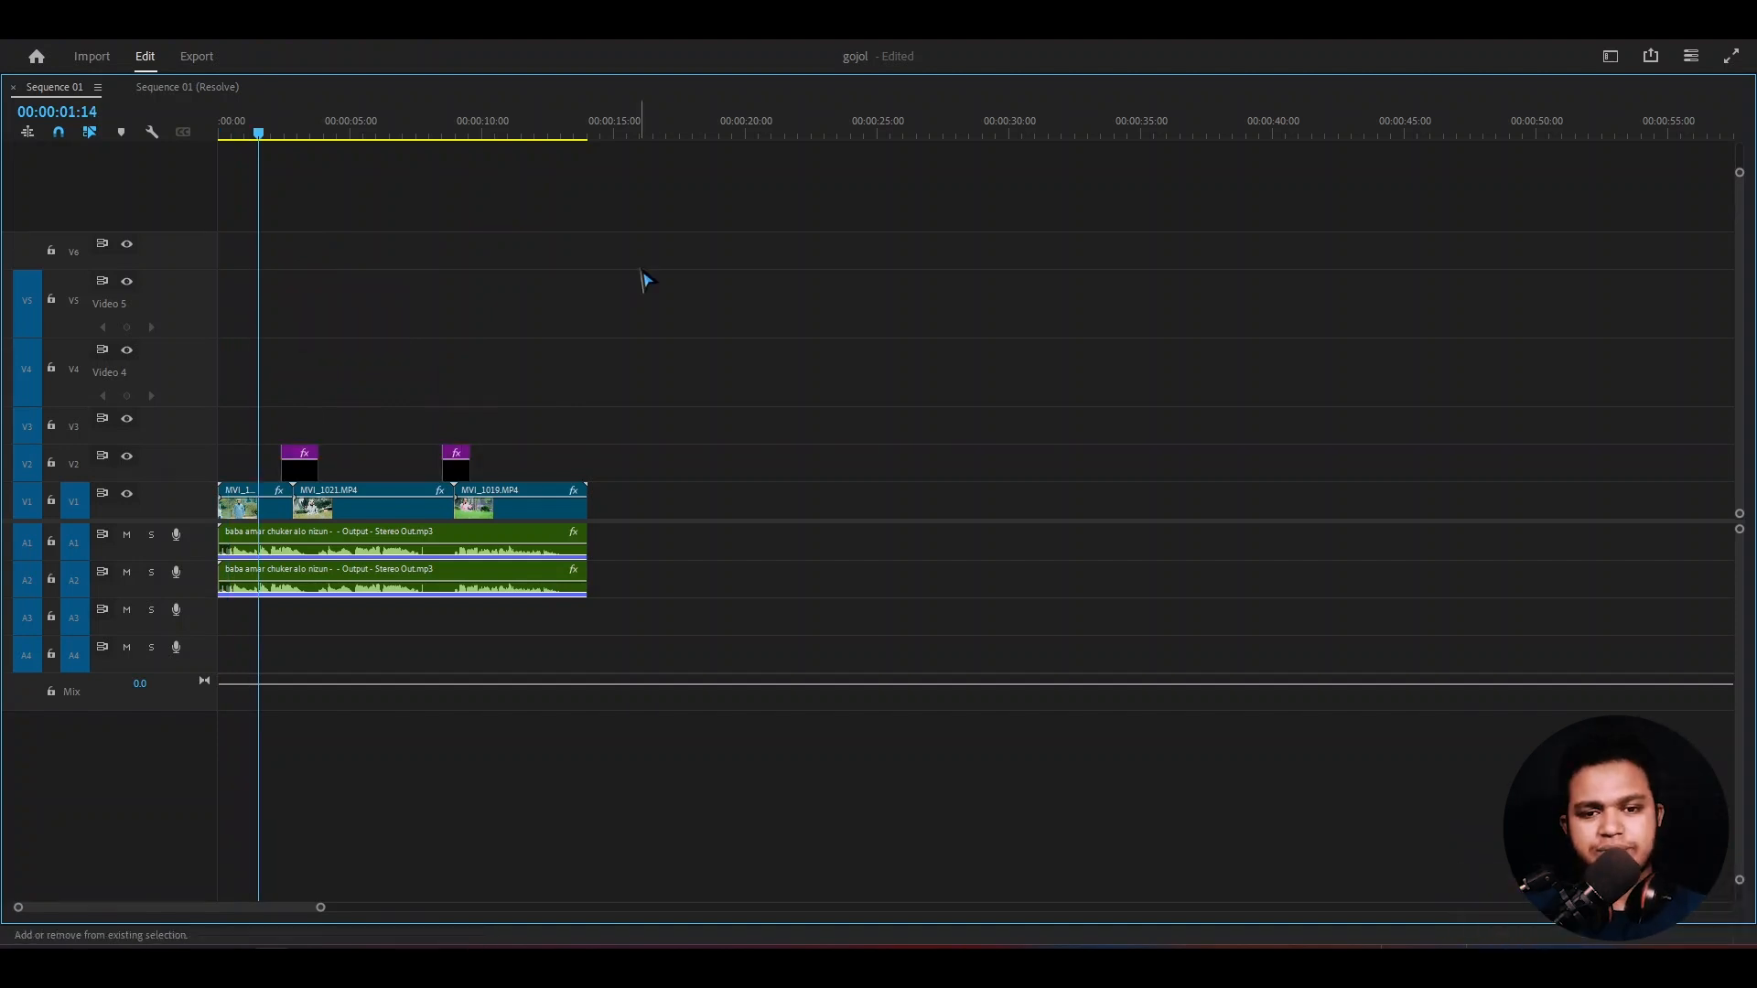
pyautogui.press('`')
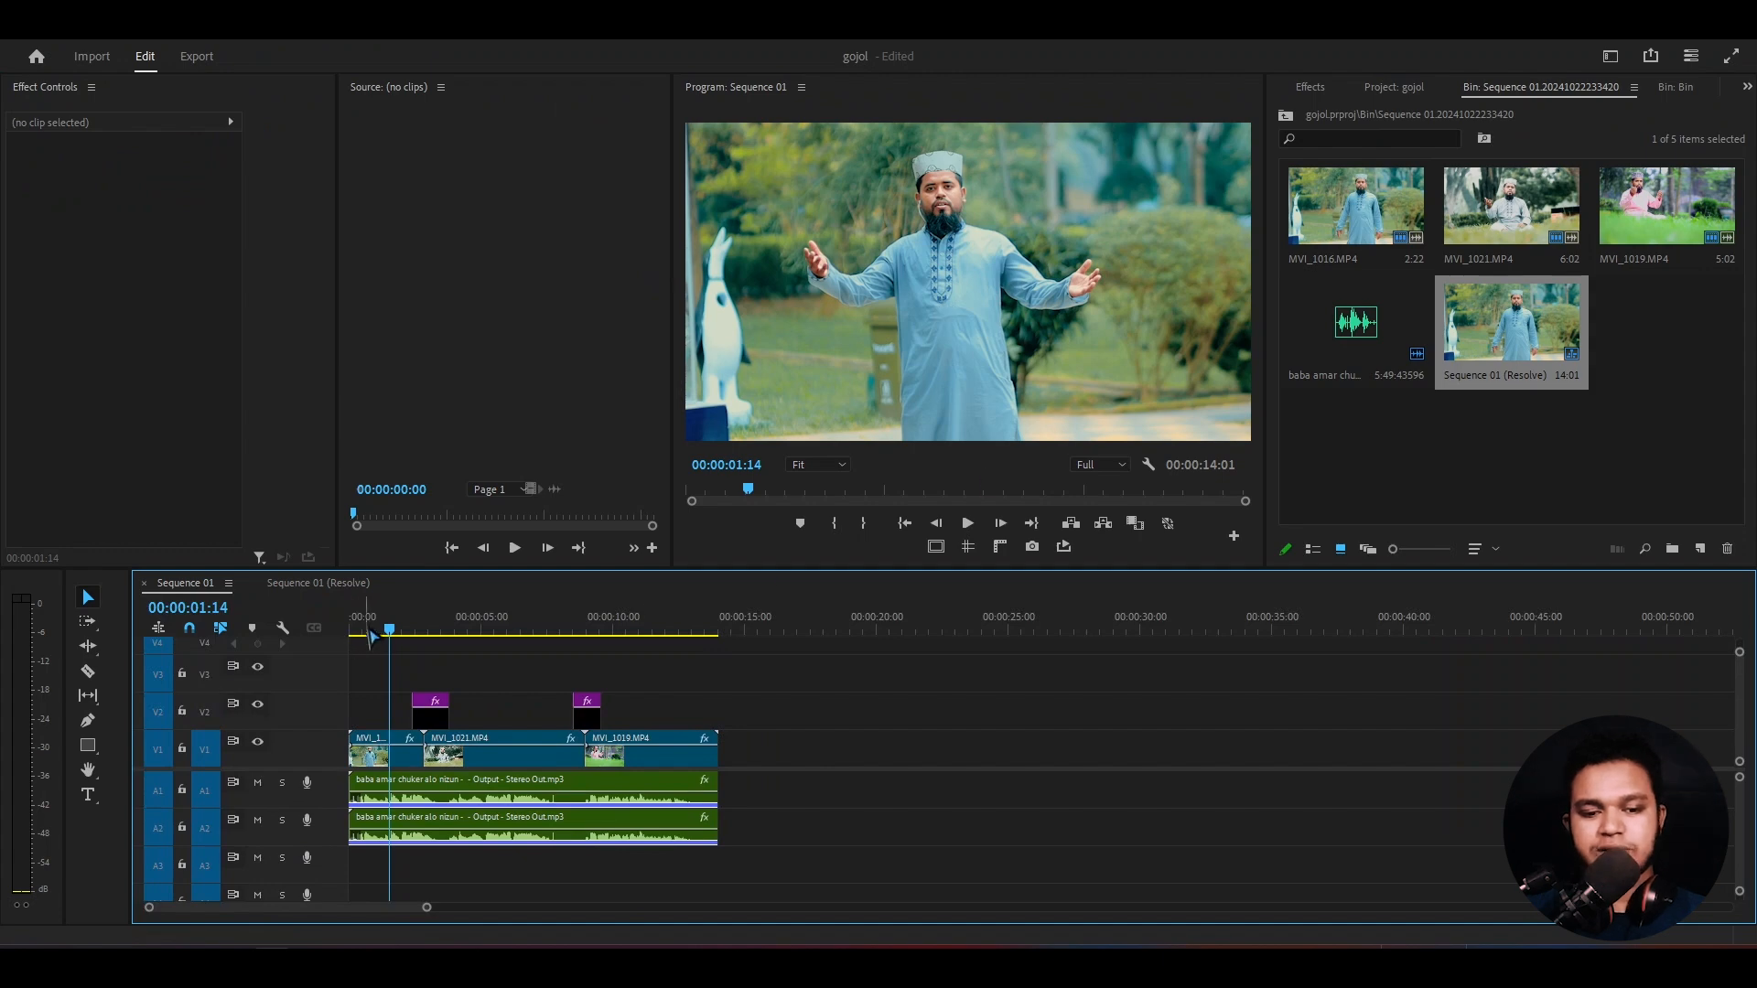
# - Preview the graded clips and the transition between MVI_1016 and MVI_1021 in Sequence 01, scrubbing through to 00:00:08:08
pyautogui.press('space')
pyautogui.moveTo(403, 627); pyautogui.dragTo(404, 629)
pyautogui.scroll(8, 482, 698)
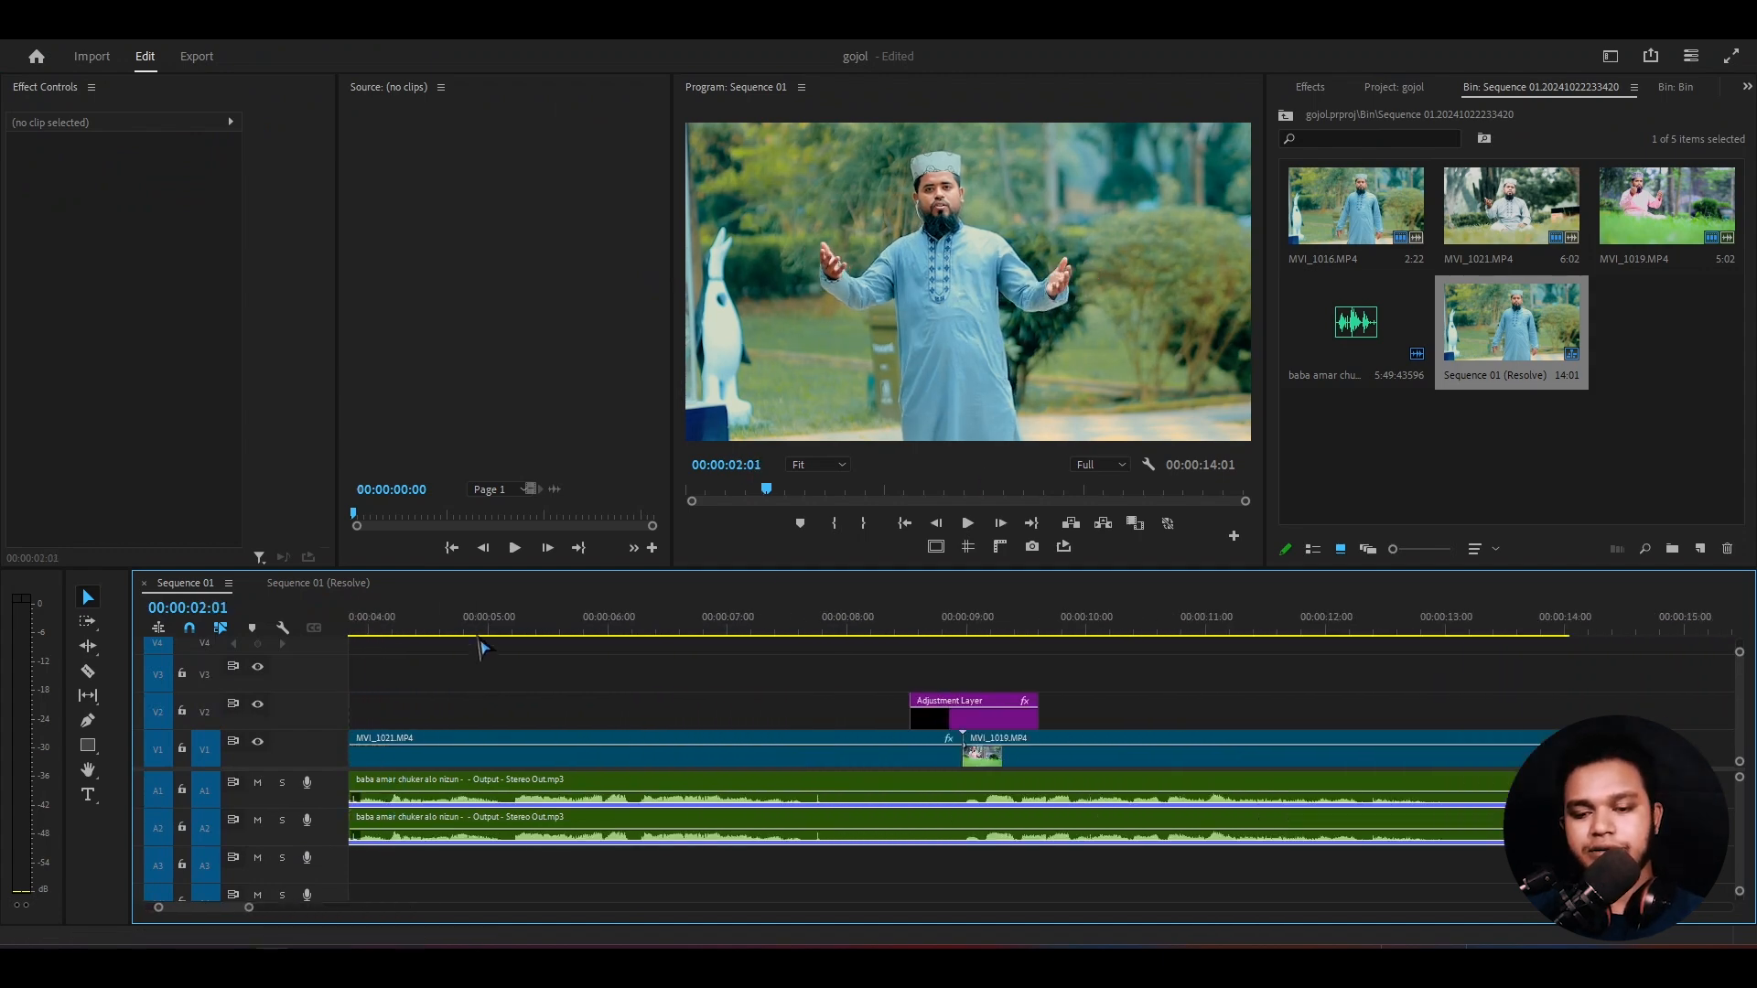
pyautogui.scroll(2, 707, 714)
pyautogui.scroll(2, 709, 722)
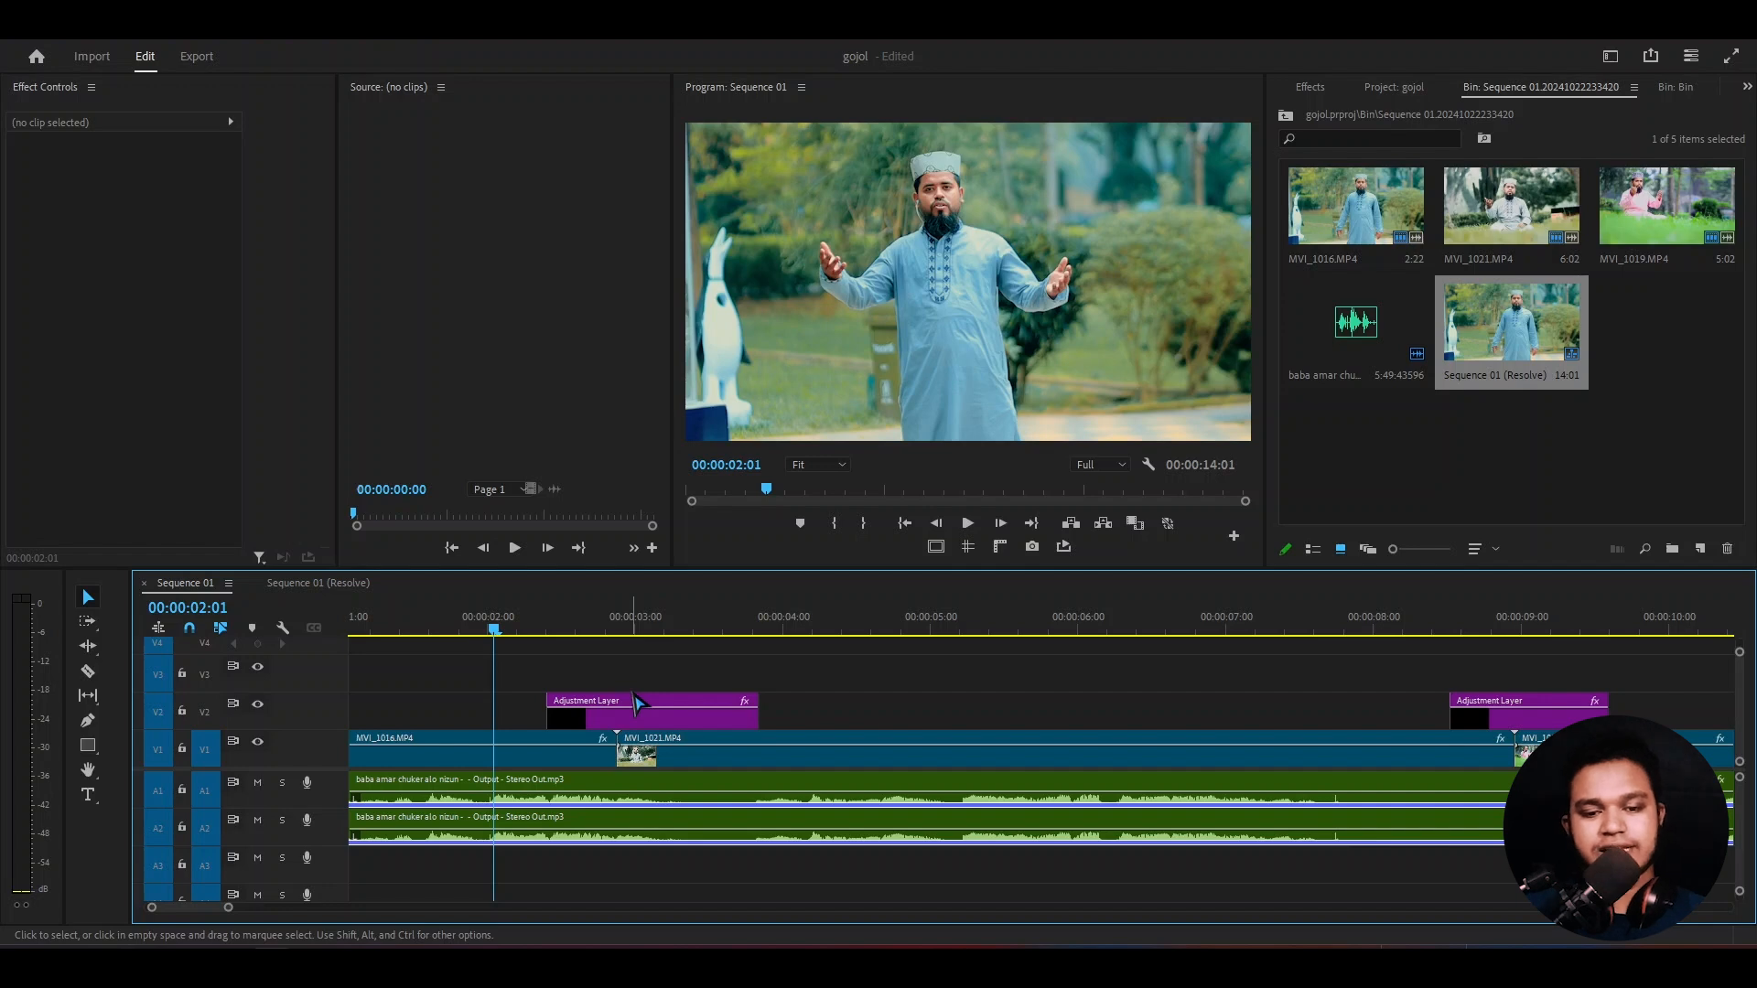
pyautogui.moveTo(497, 633); pyautogui.dragTo(1424, 682)
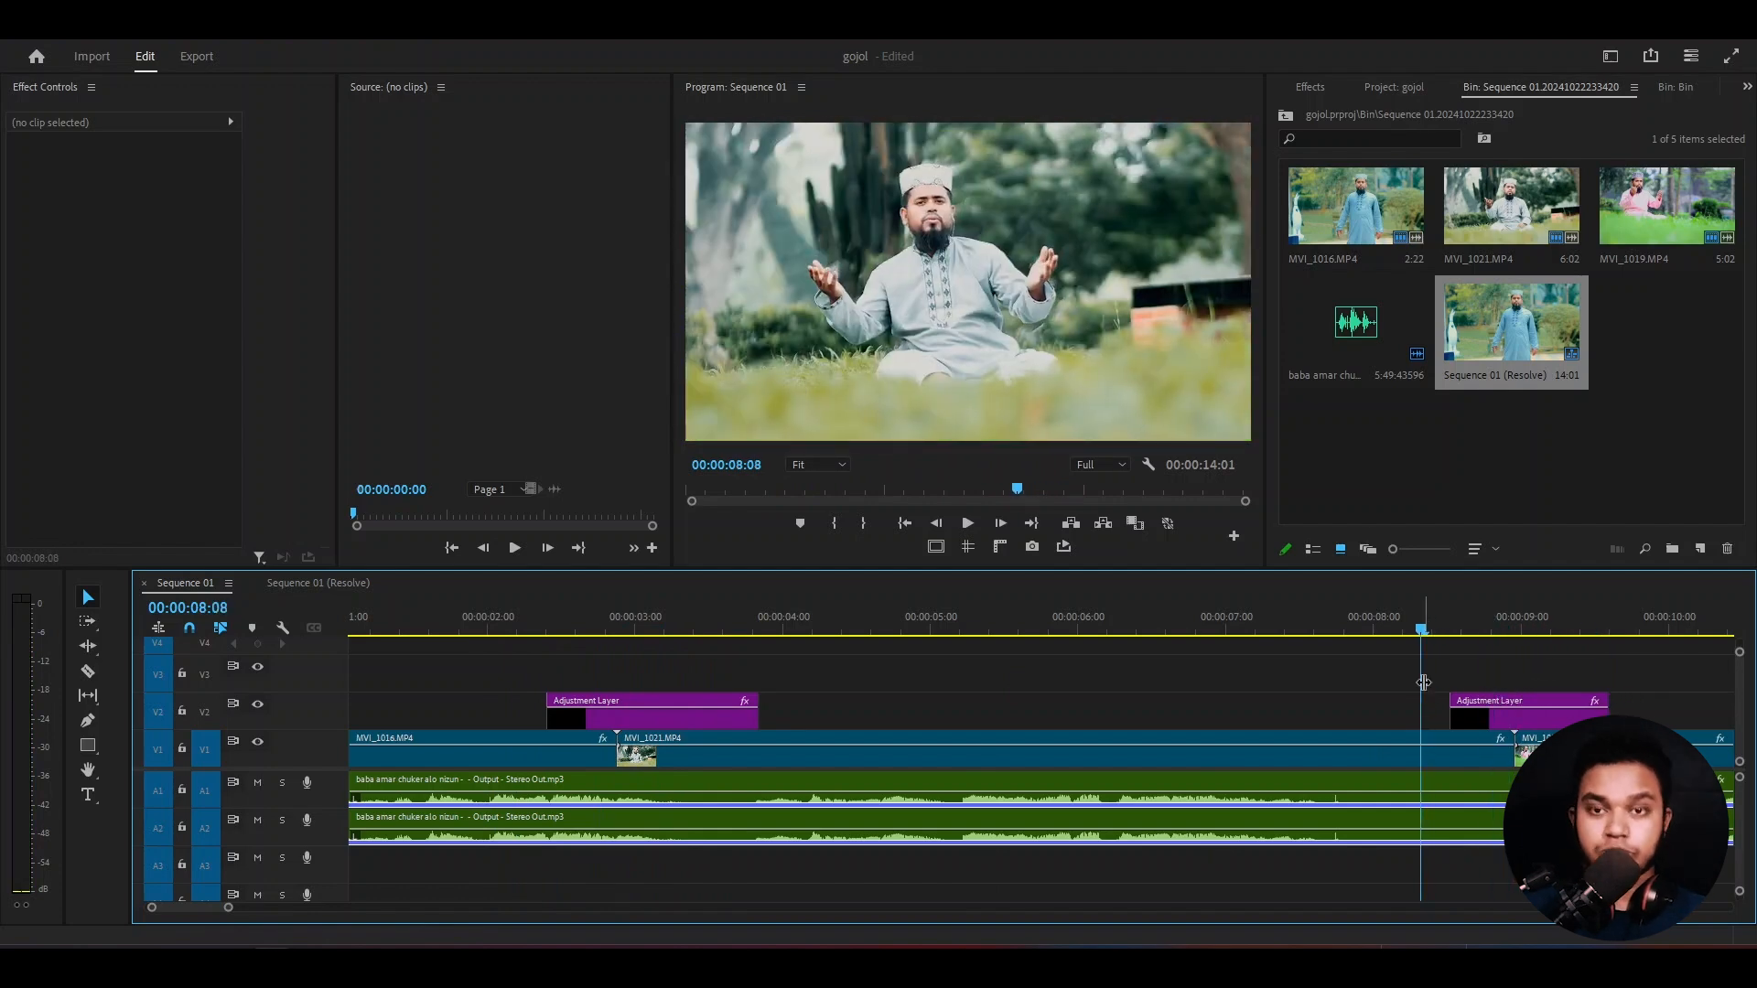